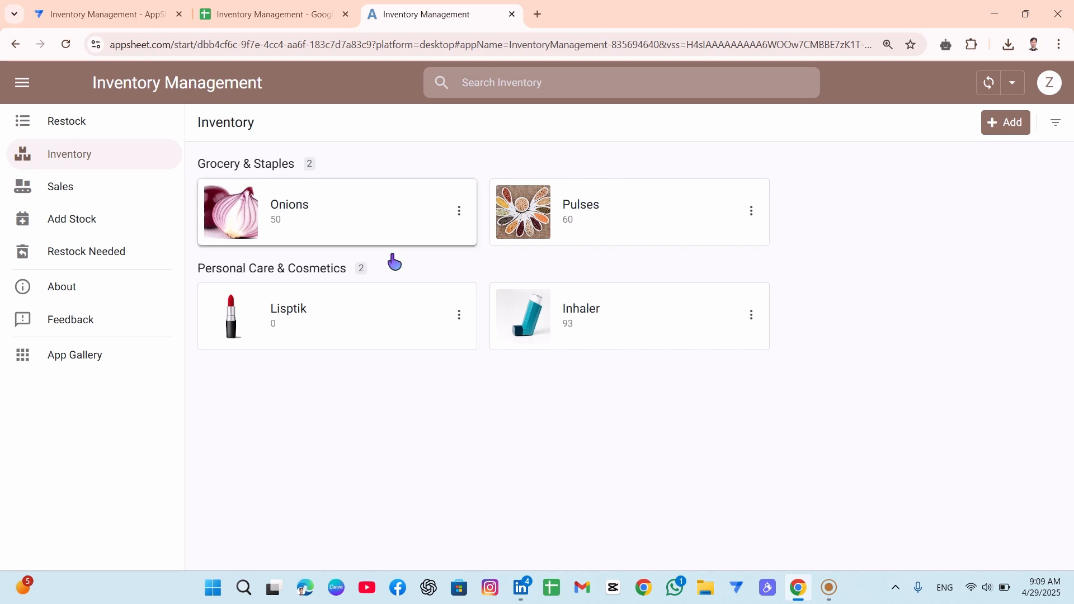
# - Examine the Onions and Inhaler product details, plus the Inventory, Sales, Add Stock, Restock Needed and Restock views
pyautogui.click(374, 226)
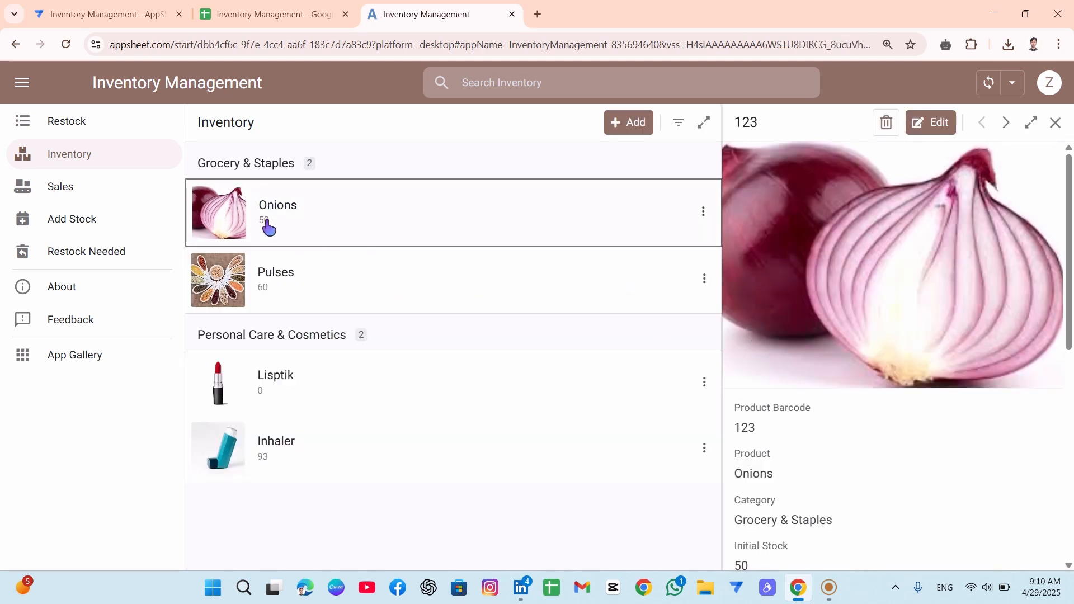
pyautogui.scroll(-8, 845, 344)
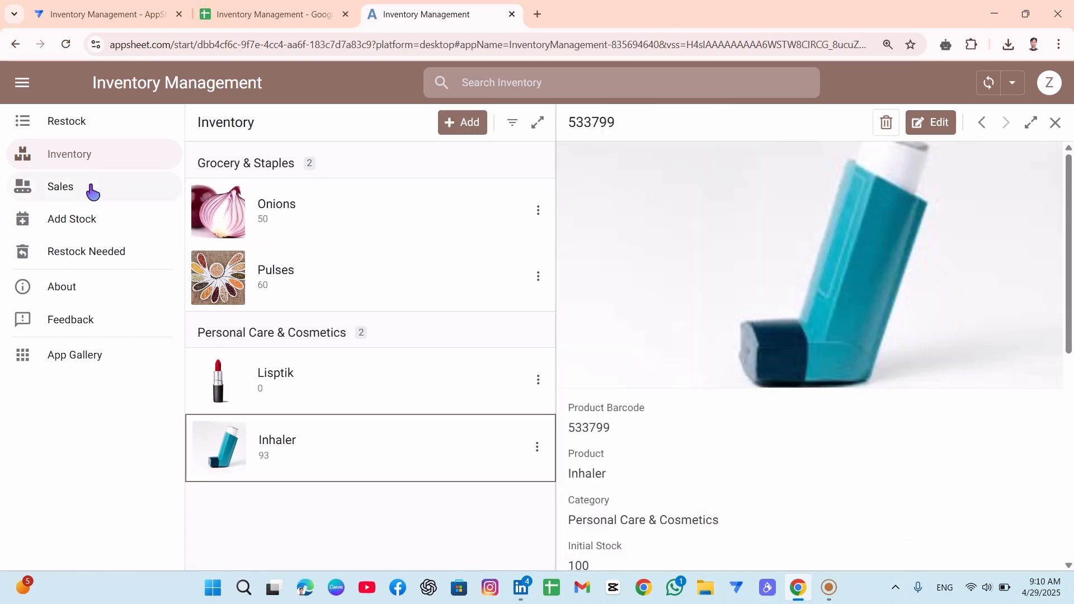
pyautogui.click(91, 191)
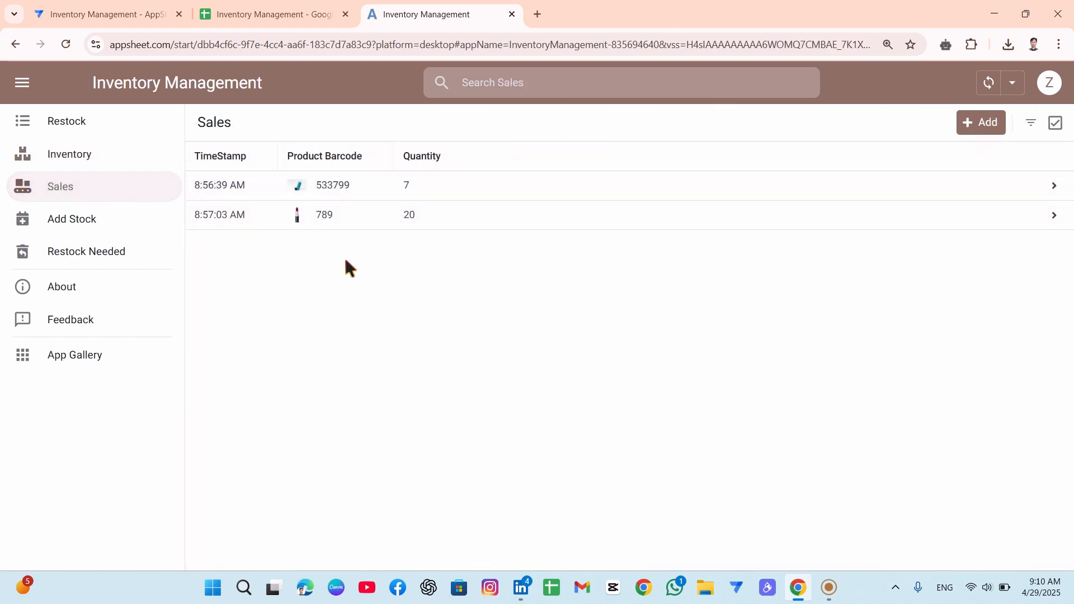
pyautogui.click(85, 221)
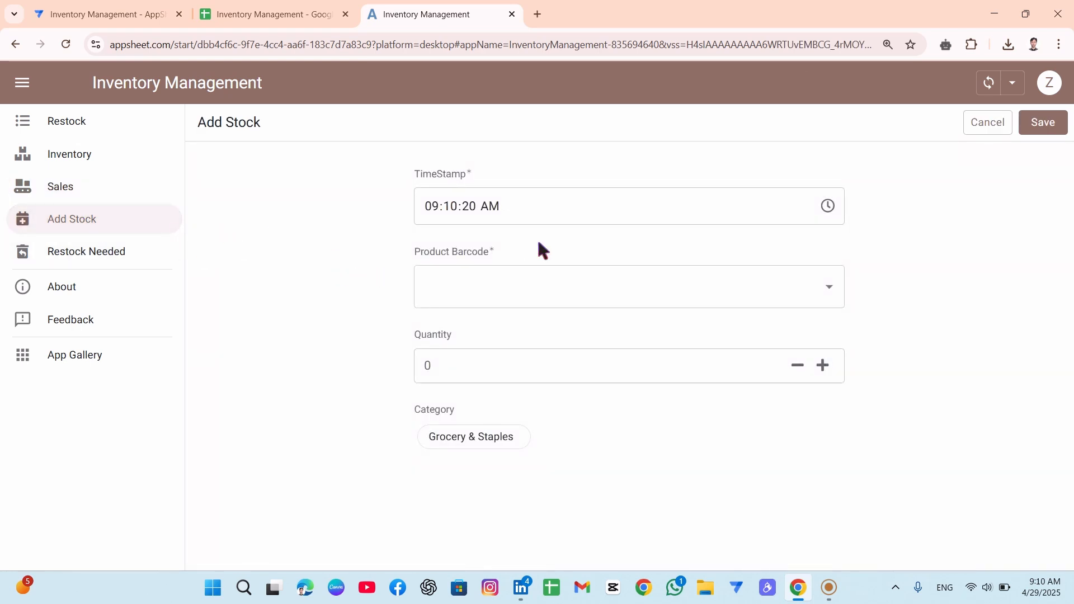
pyautogui.click(109, 251)
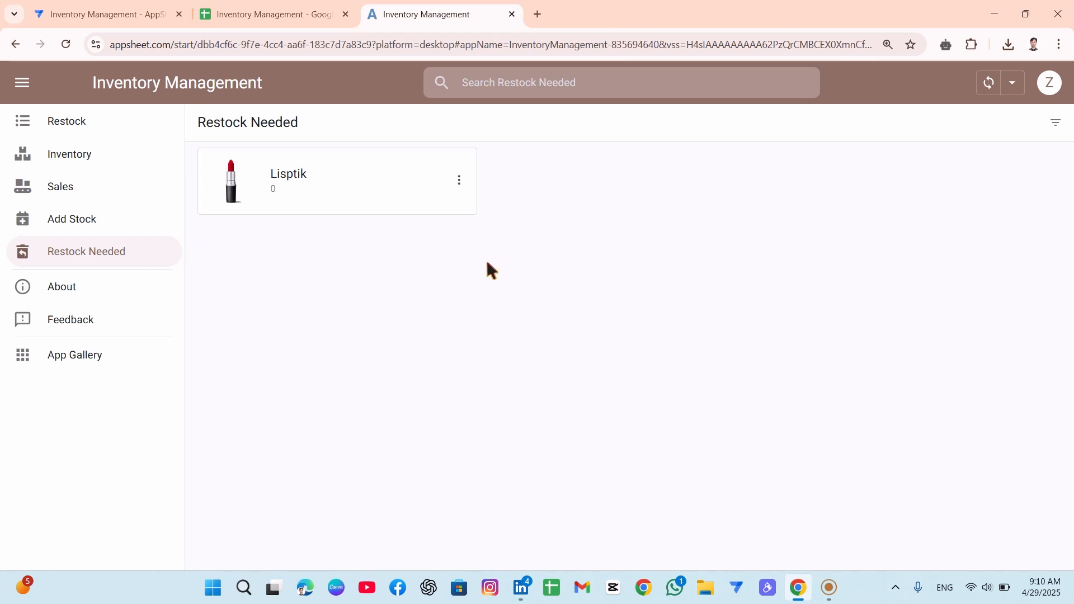
pyautogui.click(71, 158)
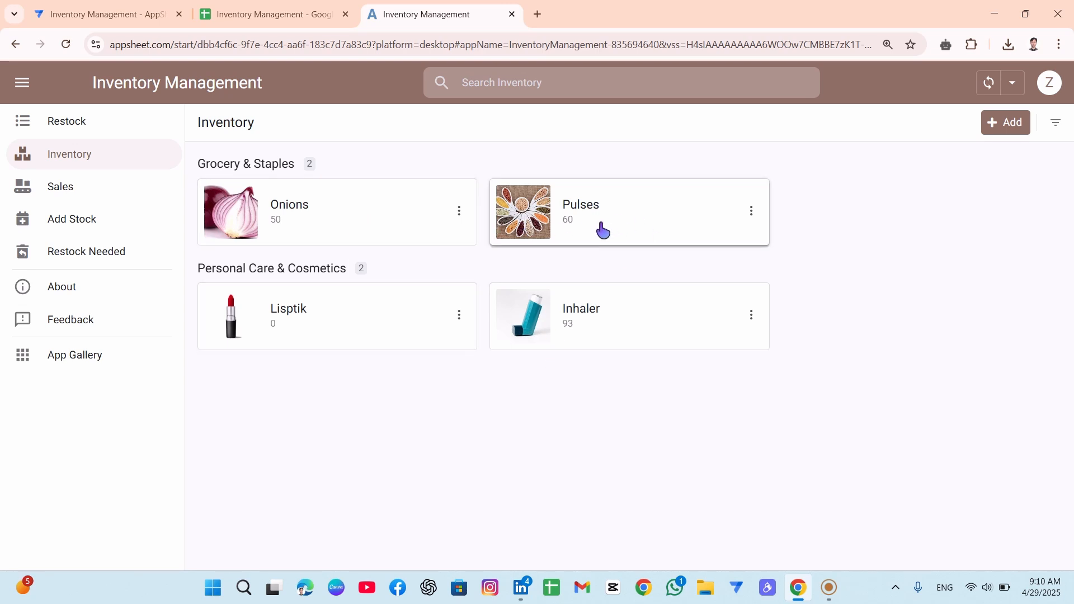
pyautogui.click(124, 255)
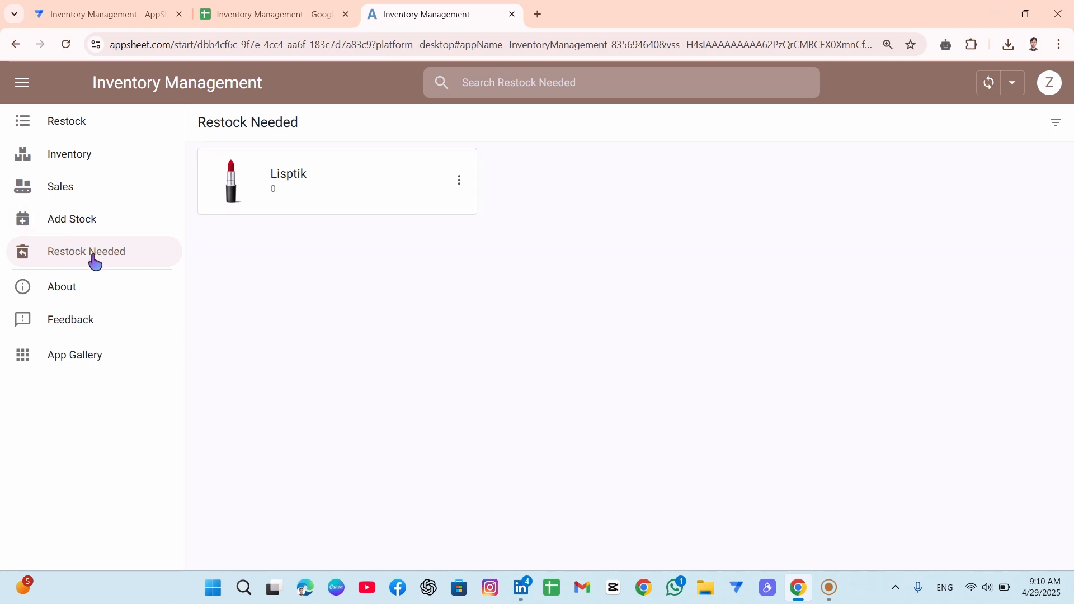
pyautogui.click(78, 223)
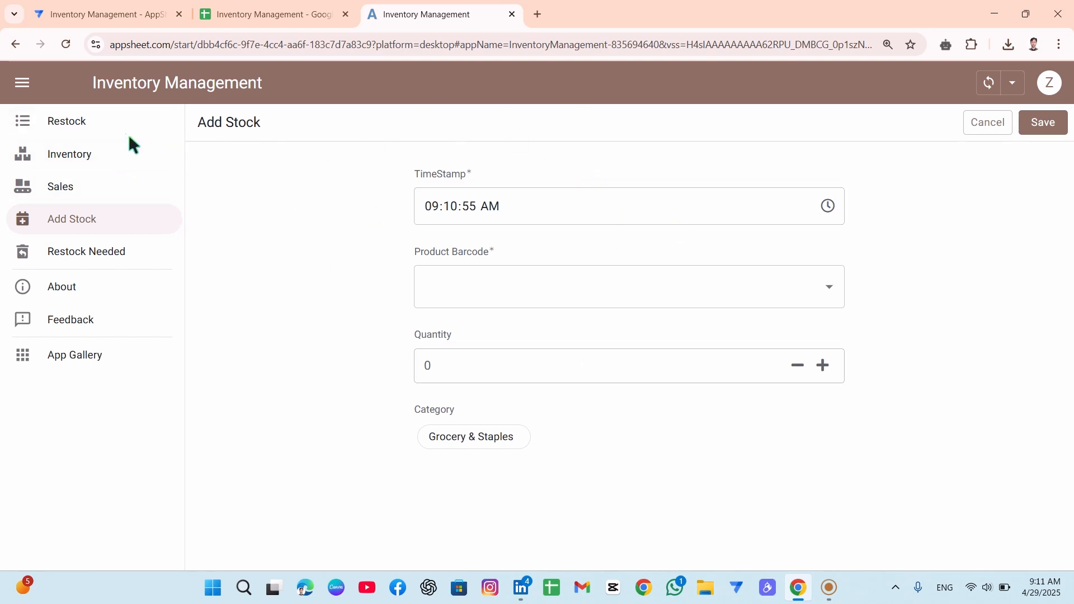
pyautogui.click(109, 124)
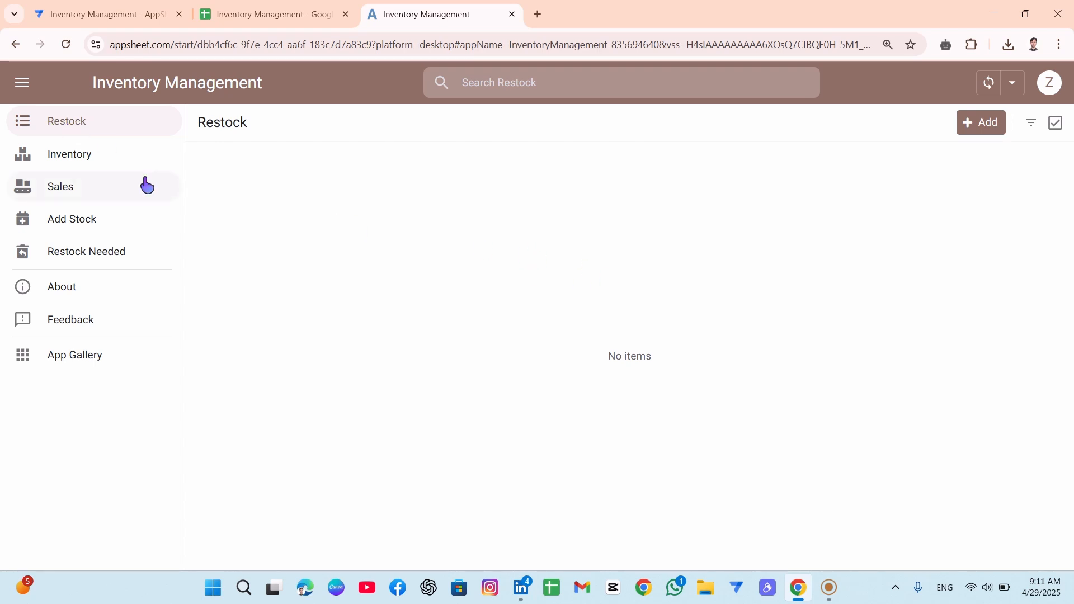
pyautogui.click(82, 157)
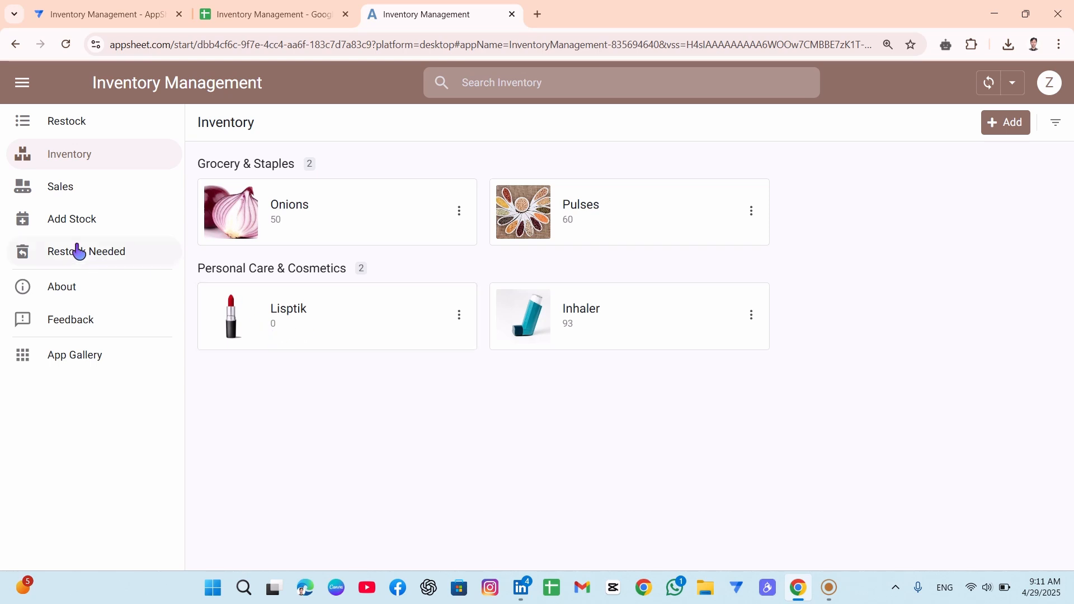
# - Add and save a stock entry of quantity 30 for the lipstick product with barcode 789
pyautogui.click(84, 226)
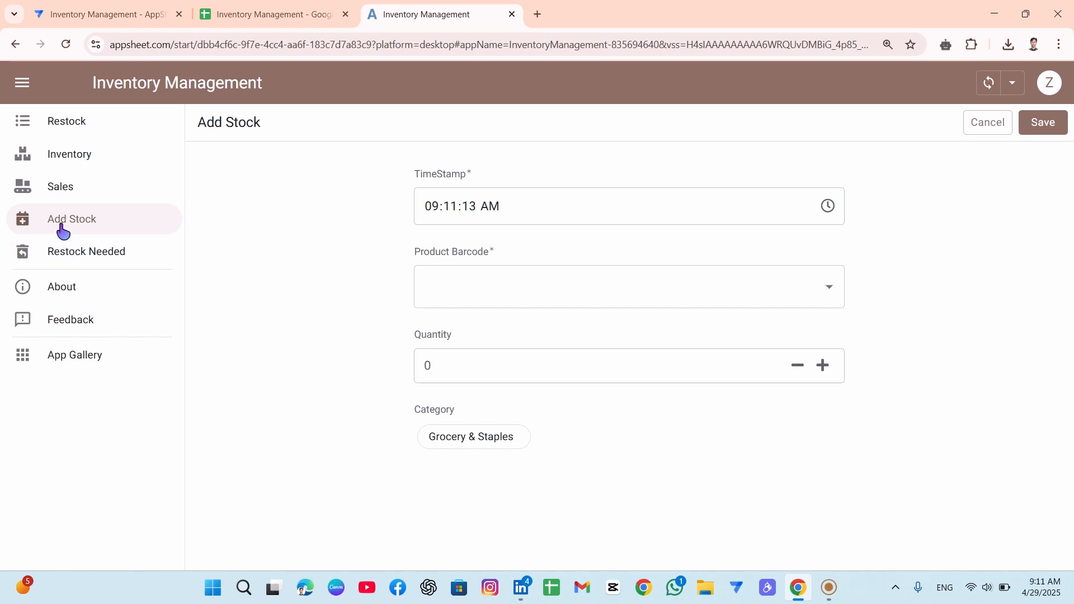
pyautogui.click(670, 301)
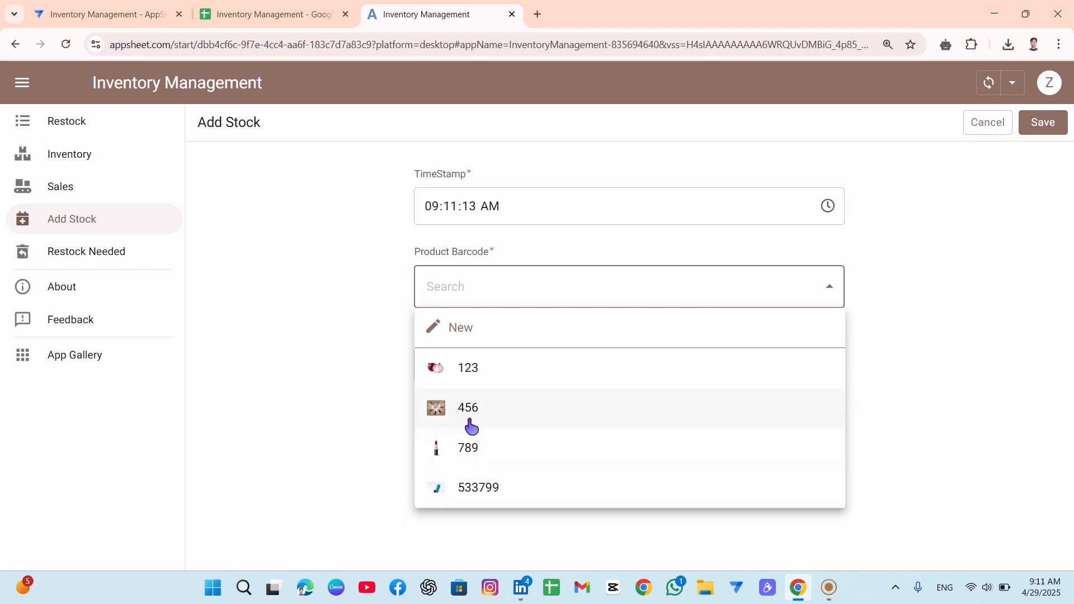
pyautogui.click(501, 454)
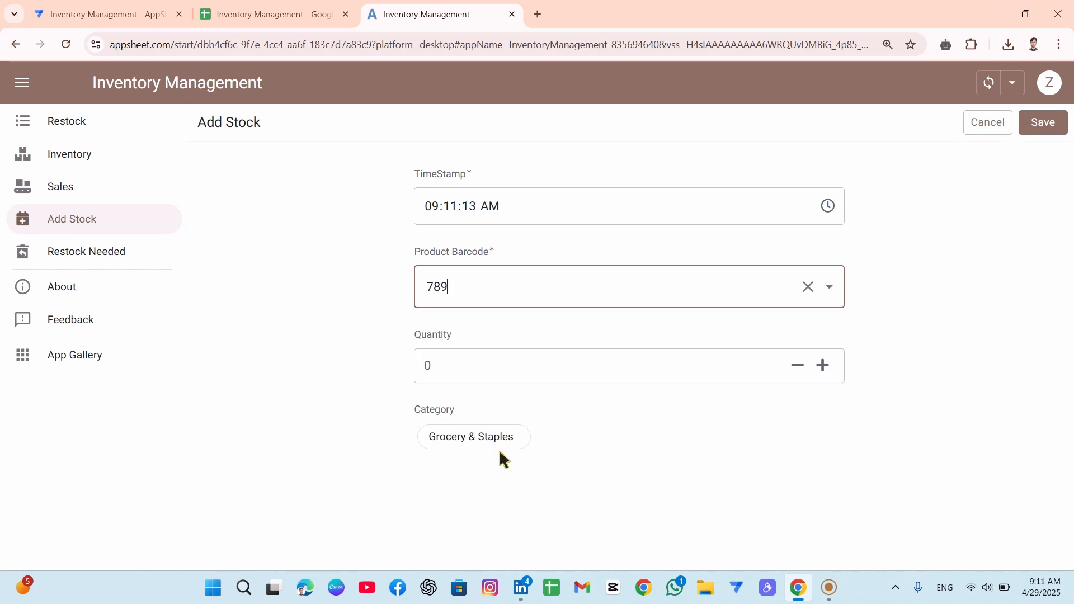
pyautogui.click(540, 375)
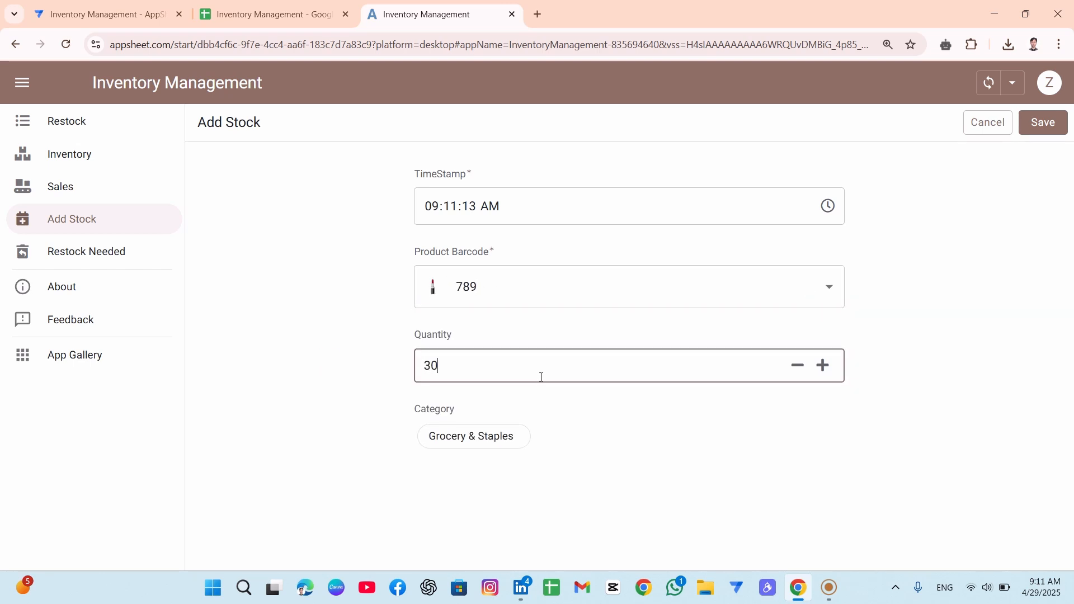
pyautogui.write('30')
pyautogui.click(727, 479)
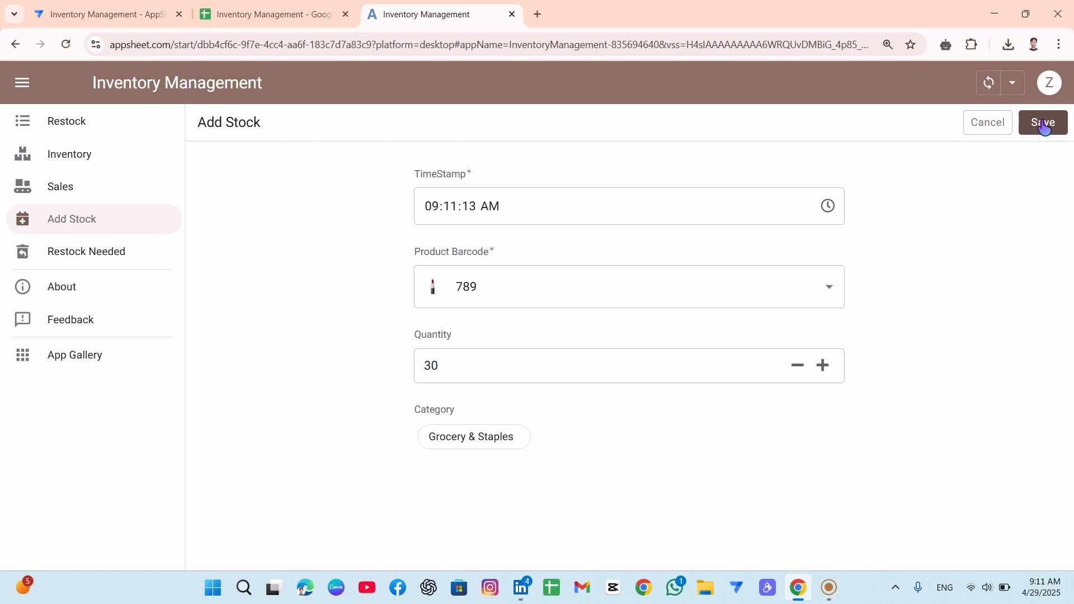
pyautogui.click(1044, 124)
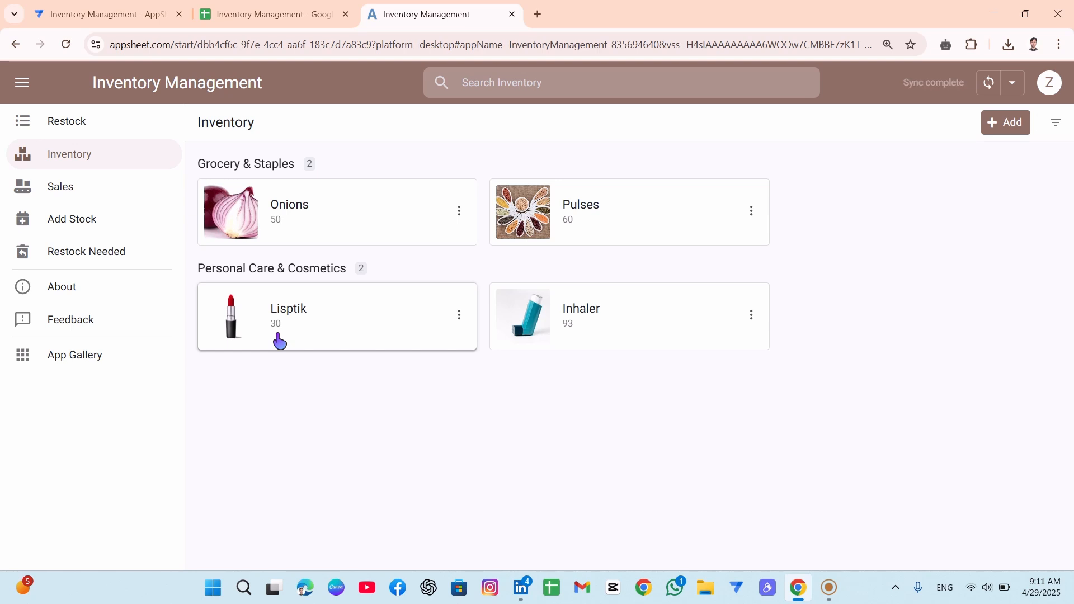
# - Check the Restock Needed list, the Restock records and the inventory quantities after the stock entry
pyautogui.click(90, 253)
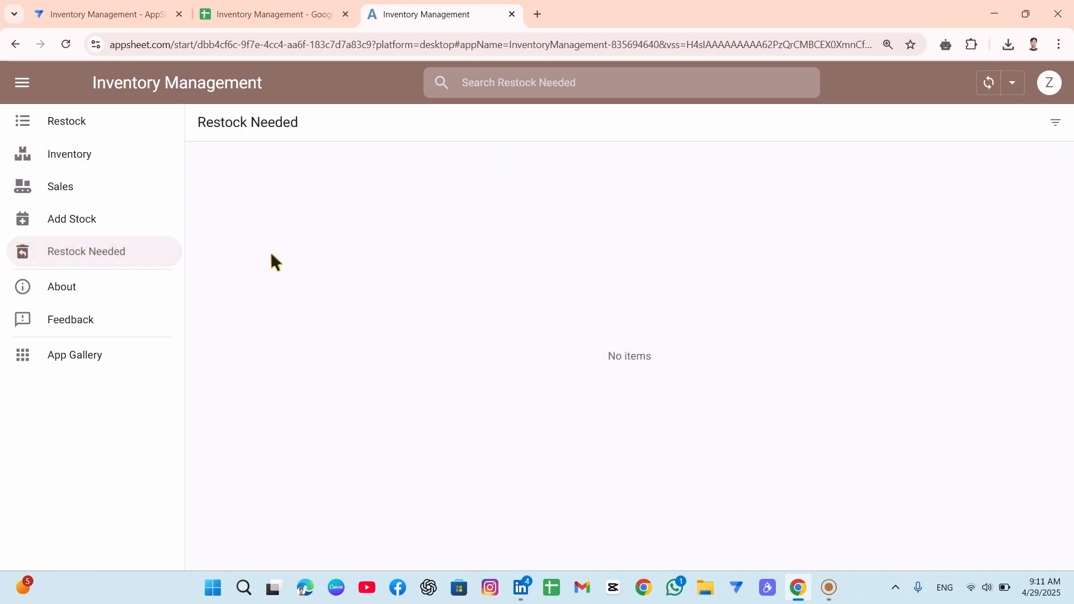
pyautogui.click(61, 127)
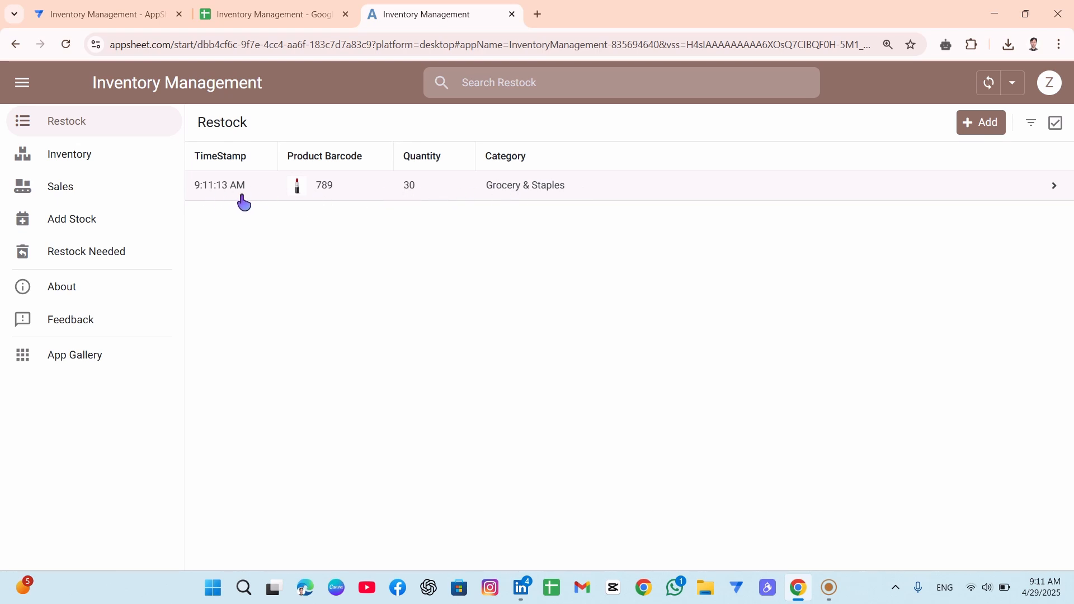
pyautogui.click(115, 165)
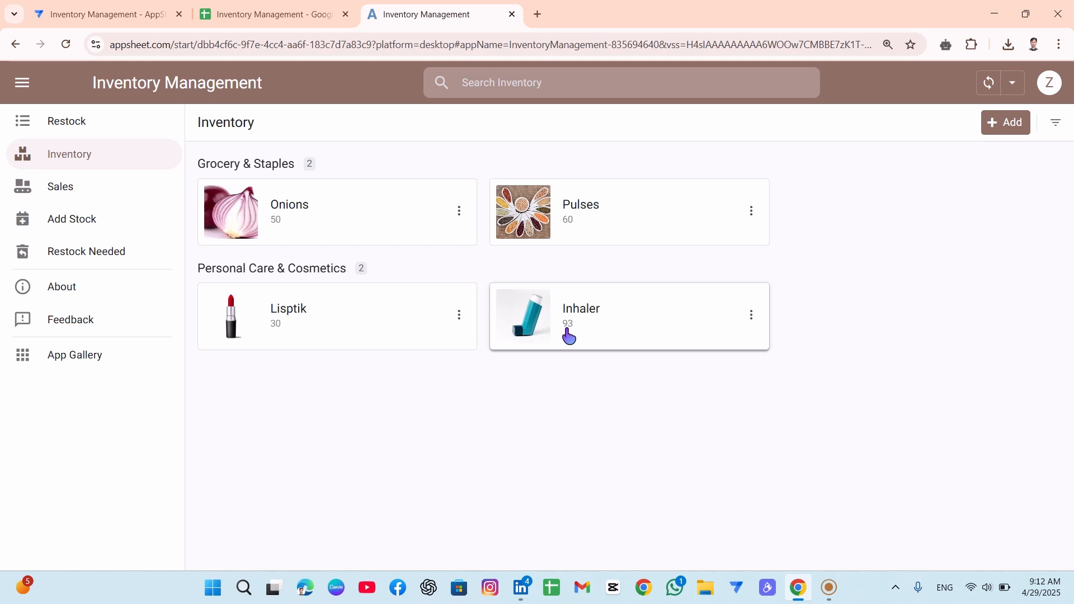
# - Record and save a new sale of quantity 5 for the inhaler with barcode 533799
pyautogui.click(109, 199)
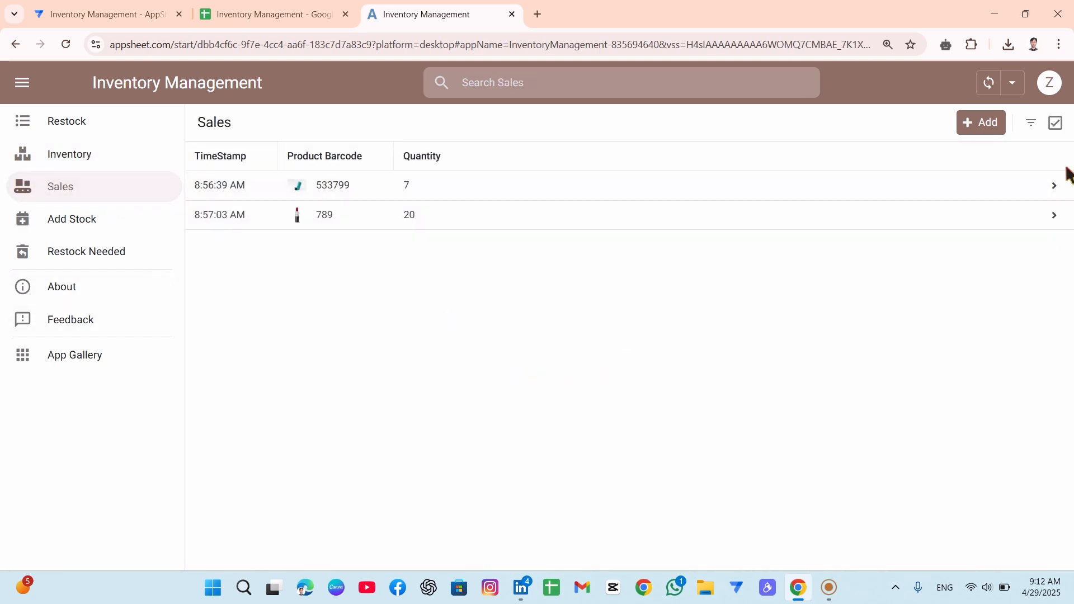
pyautogui.click(986, 123)
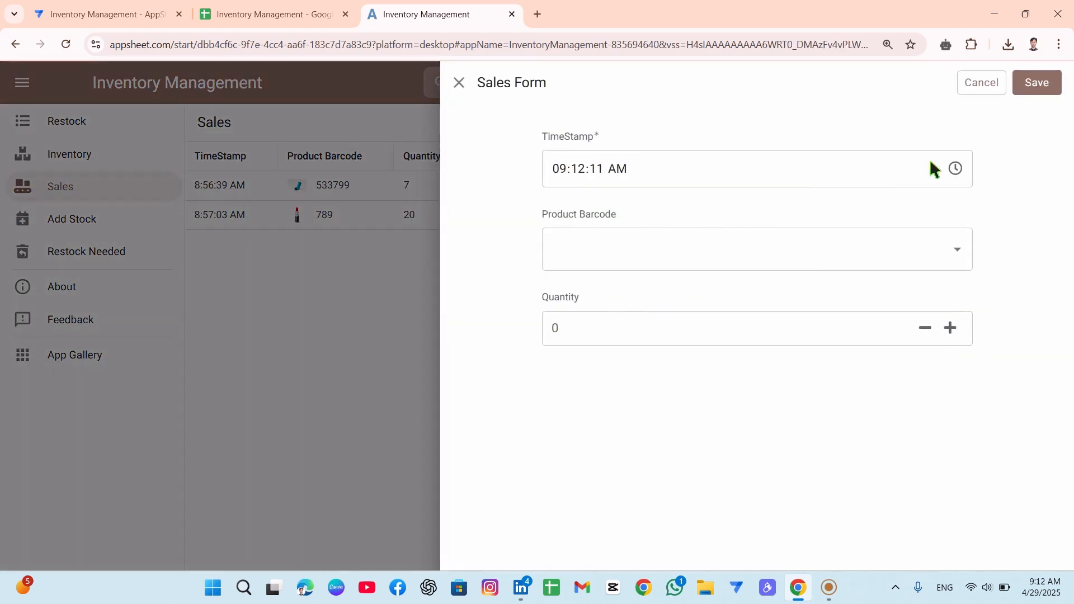
pyautogui.click(822, 254)
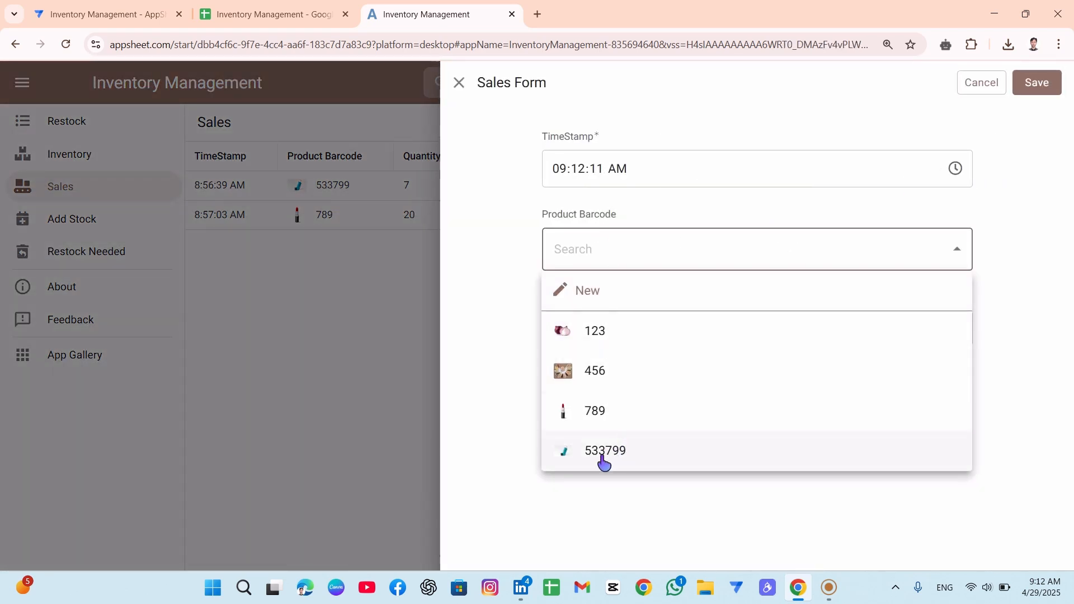
pyautogui.click(620, 452)
pyautogui.click(645, 333)
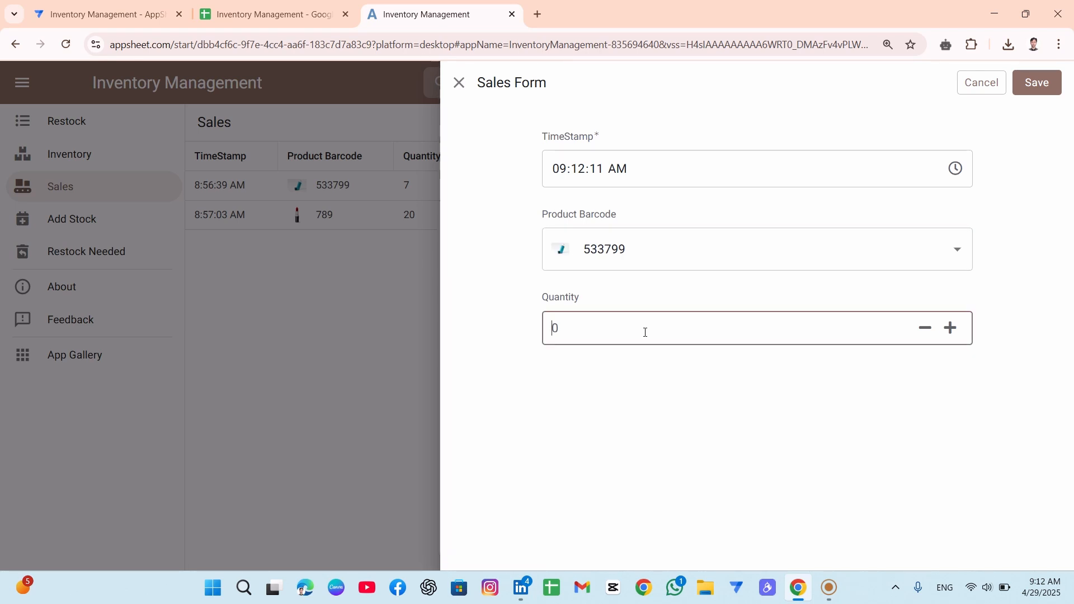
pyautogui.write('5')
pyautogui.click(883, 413)
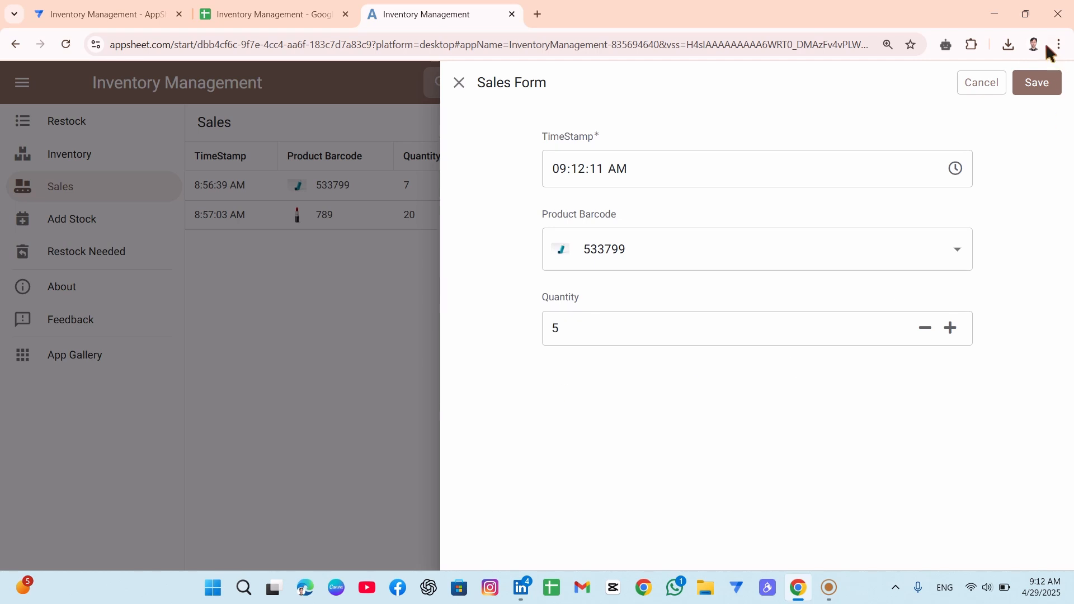
pyautogui.click(1035, 84)
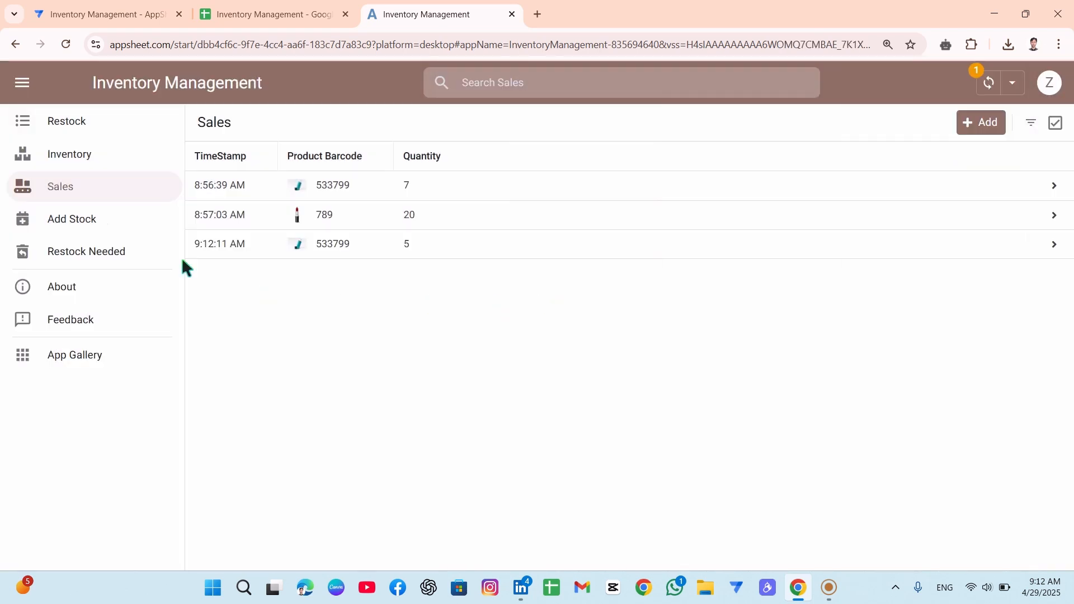
# - Compare the inhaler's stock quantity in the inventory with the Sales records
pyautogui.click(93, 163)
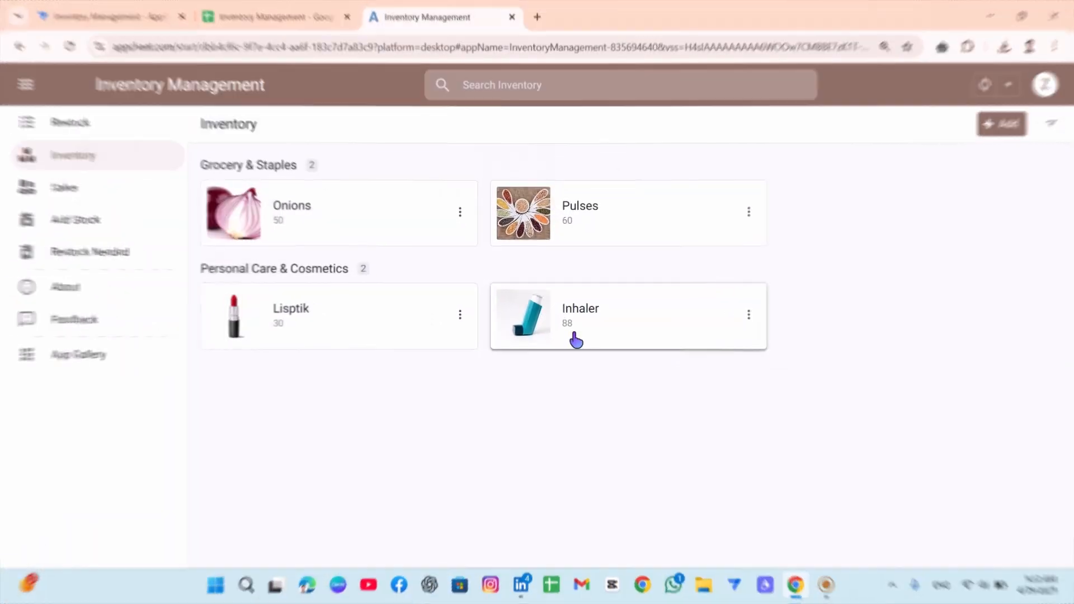
pyautogui.click(62, 189)
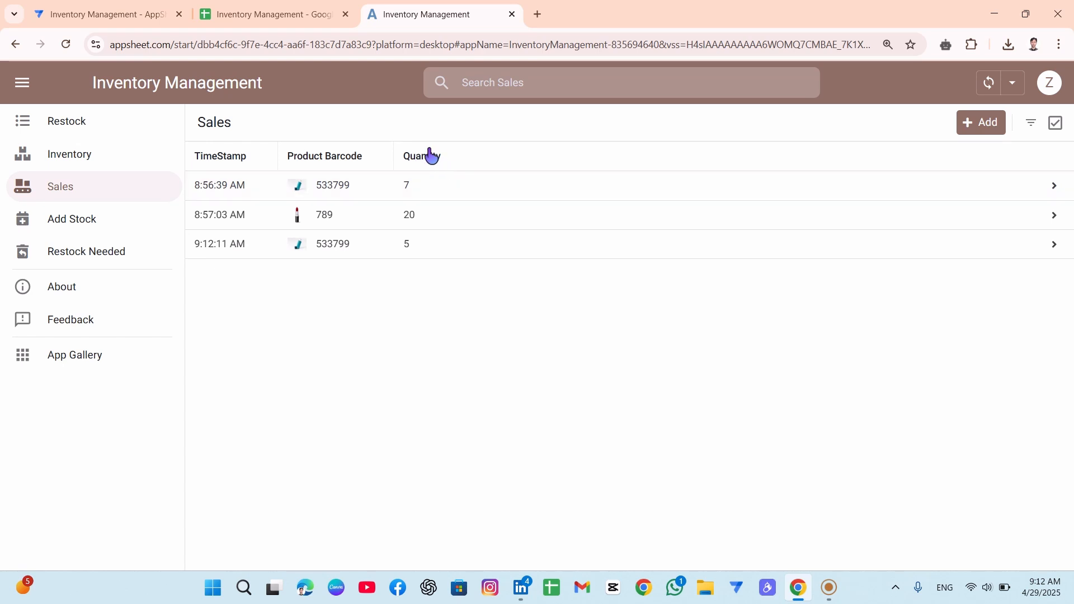
pyautogui.click(113, 158)
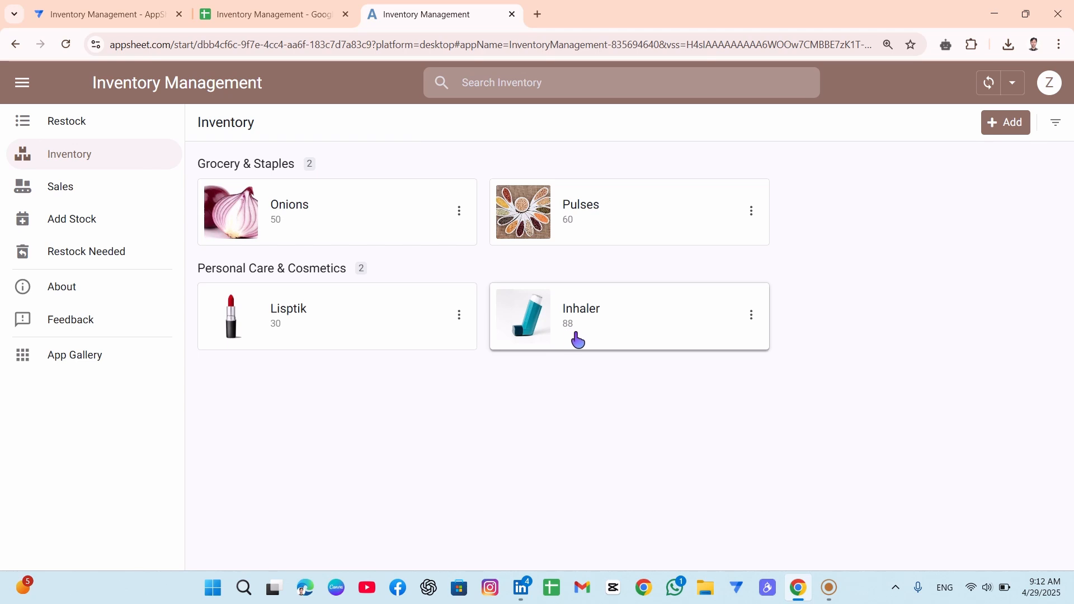
# - Review the Add Stock form, the Inventory, the Restock and Sales records, and the Restock Needed list
pyautogui.click(58, 228)
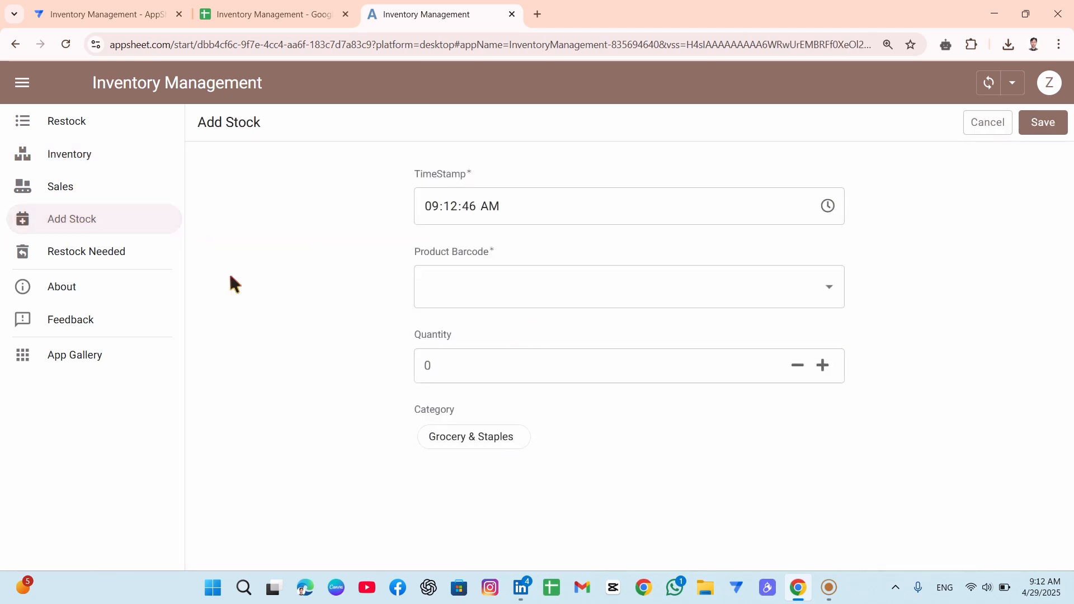
pyautogui.click(76, 159)
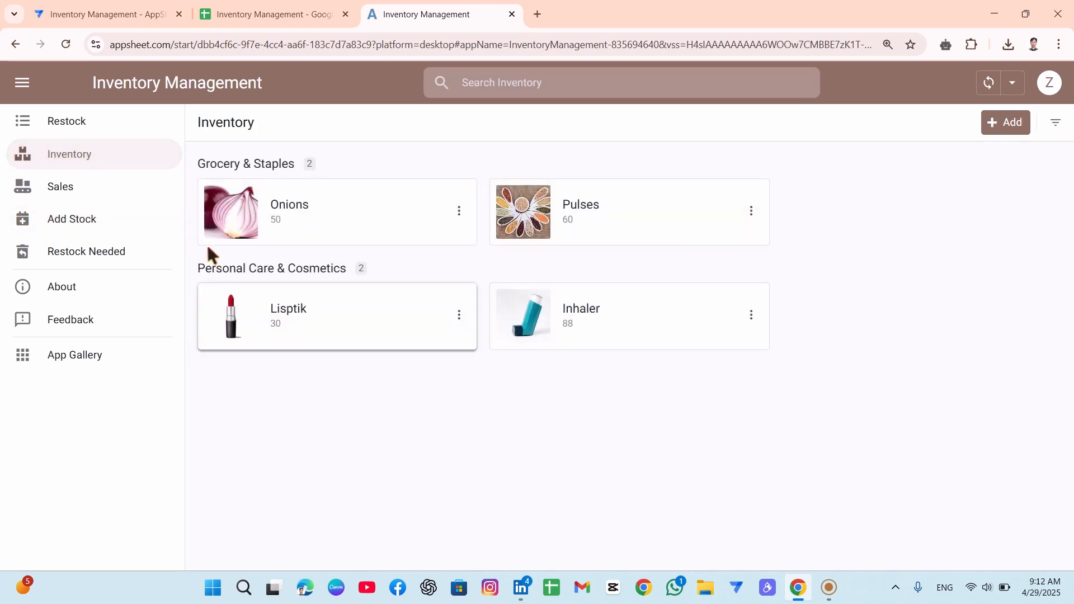
pyautogui.click(35, 130)
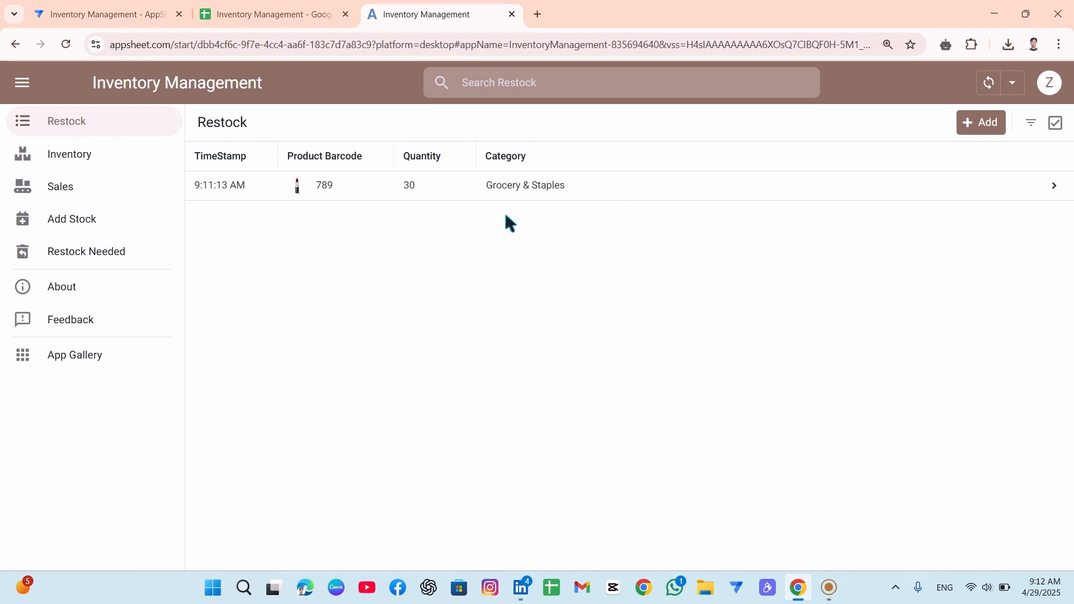
pyautogui.click(64, 193)
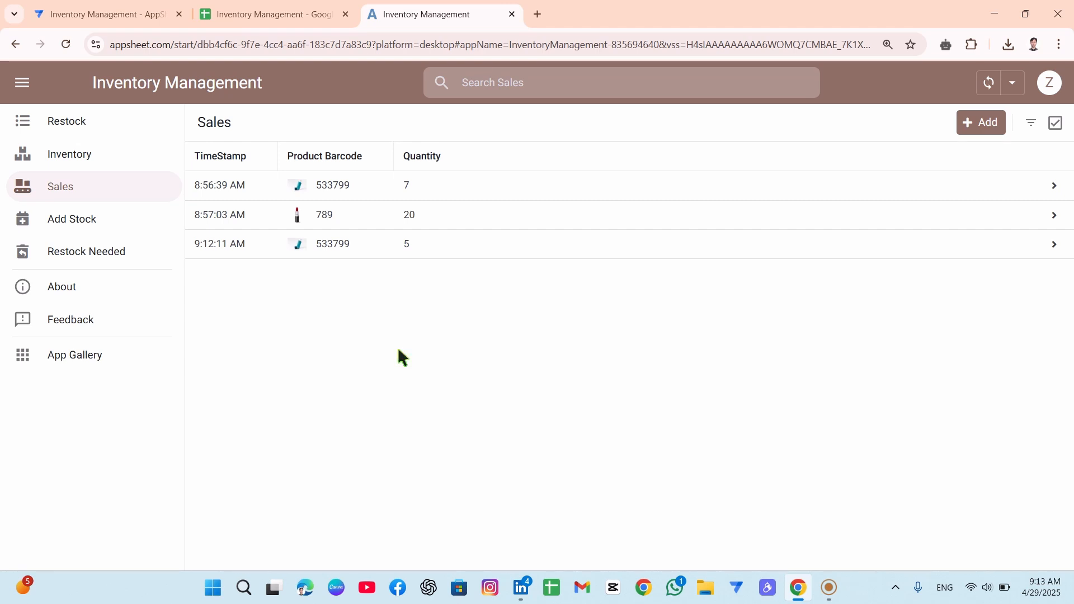
pyautogui.click(87, 256)
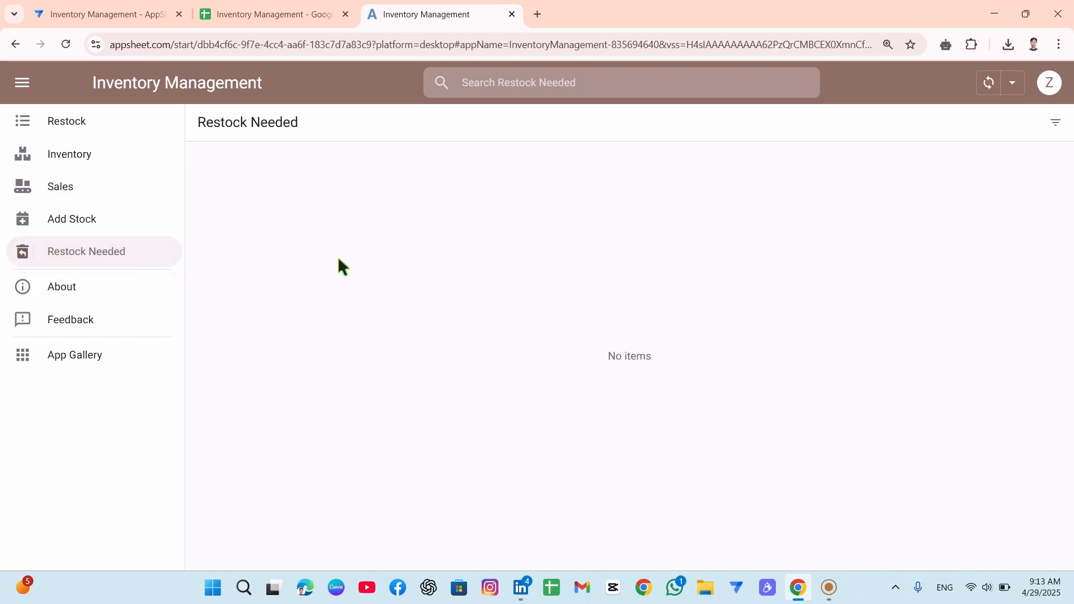
pyautogui.click(114, 154)
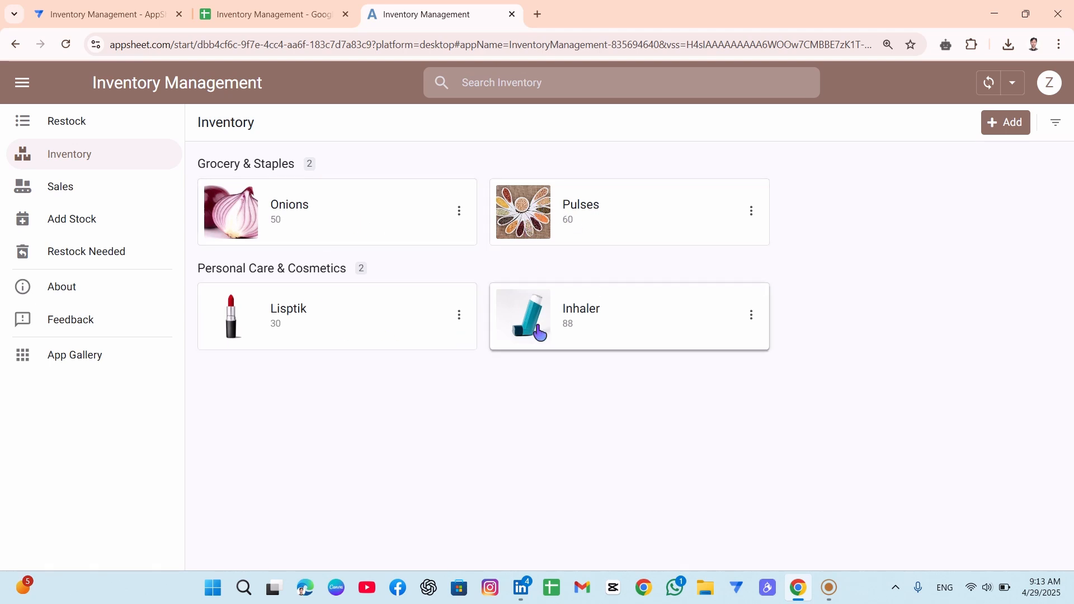
pyautogui.click(72, 261)
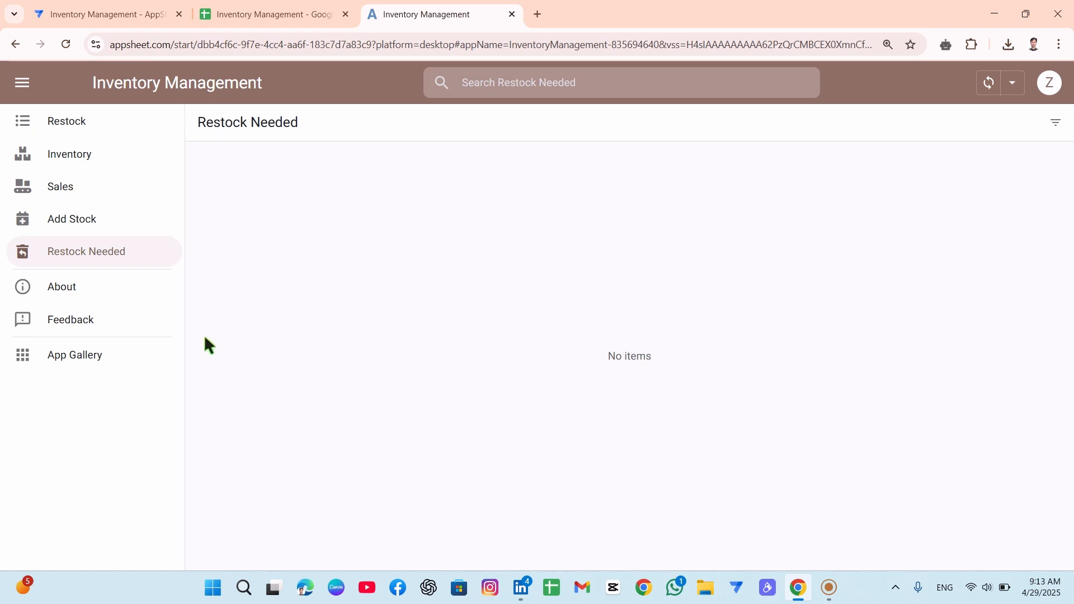
# - Check the Sales records, the inventory quantities and the Restock Needed list before recording another sale
pyautogui.click(58, 198)
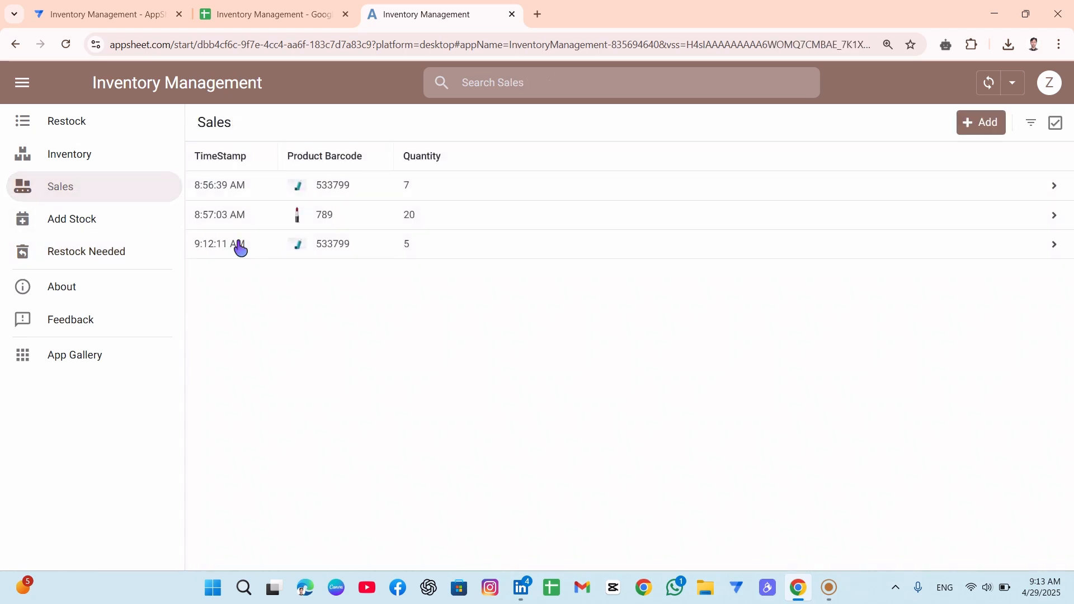
pyautogui.click(61, 157)
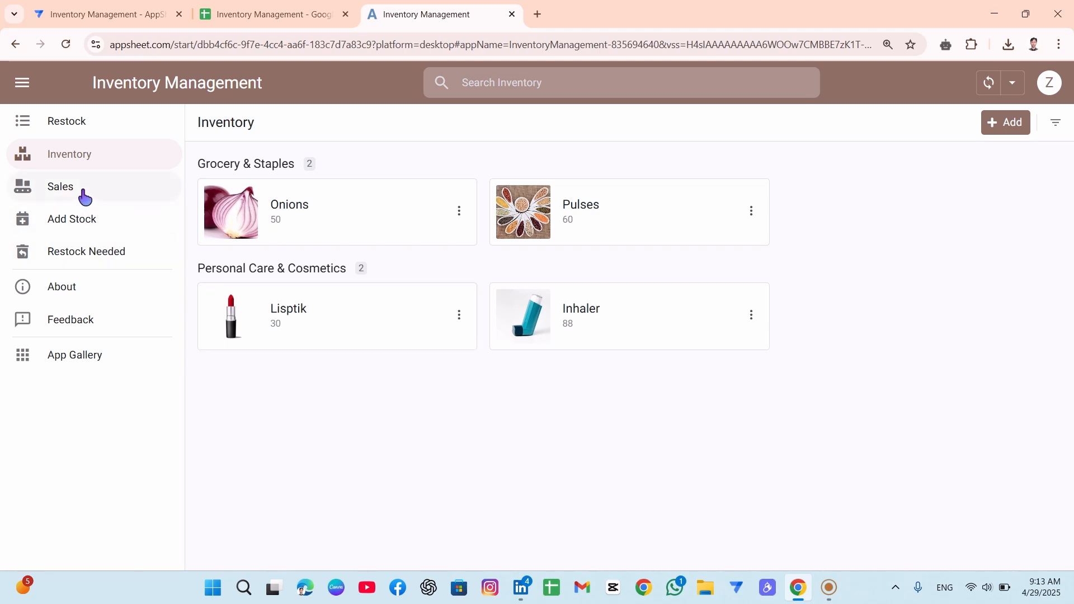
pyautogui.click(81, 259)
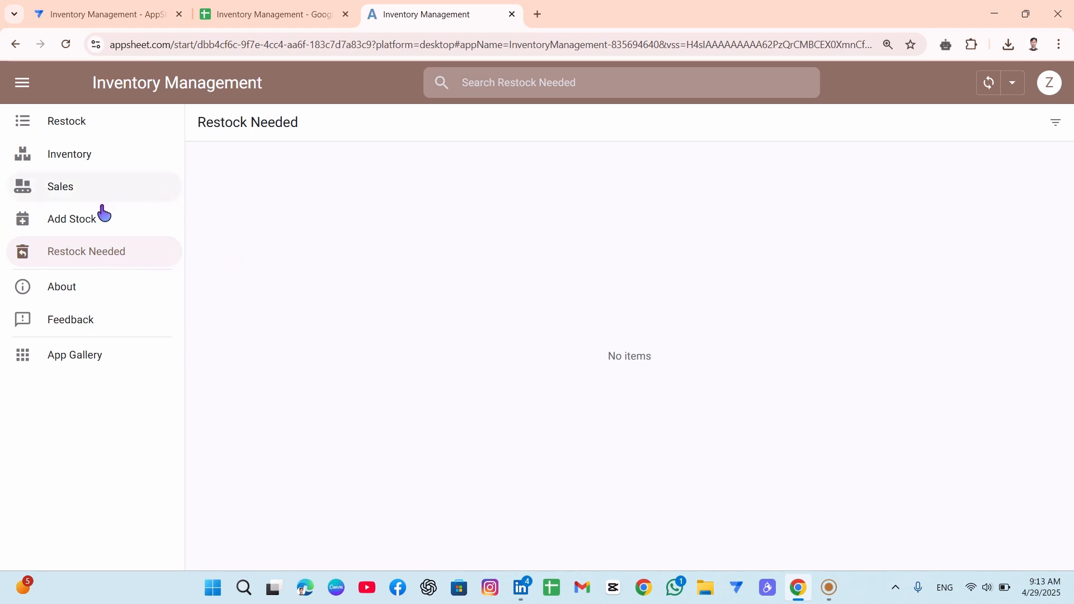
# - Record and save a new sale of quantity 20 for the lipstick with barcode 789
pyautogui.click(72, 186)
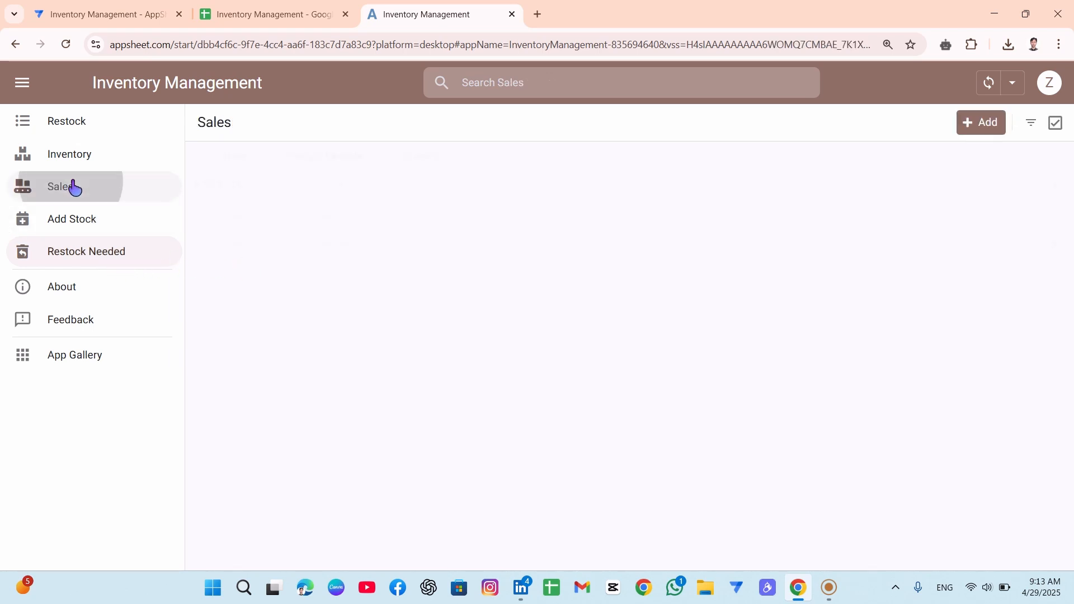
pyautogui.click(971, 123)
pyautogui.click(752, 233)
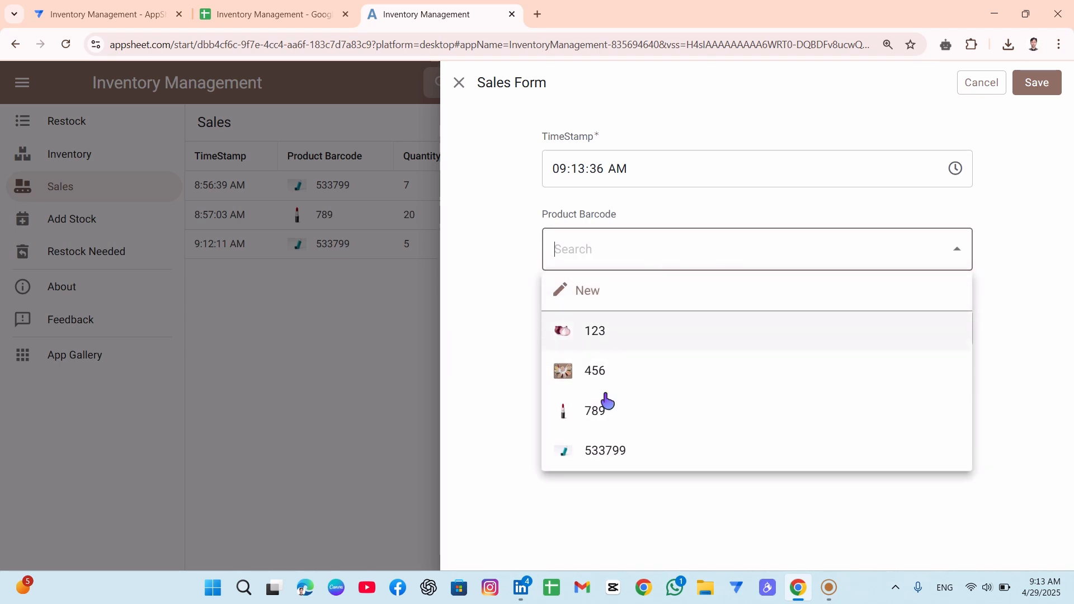
pyautogui.click(607, 413)
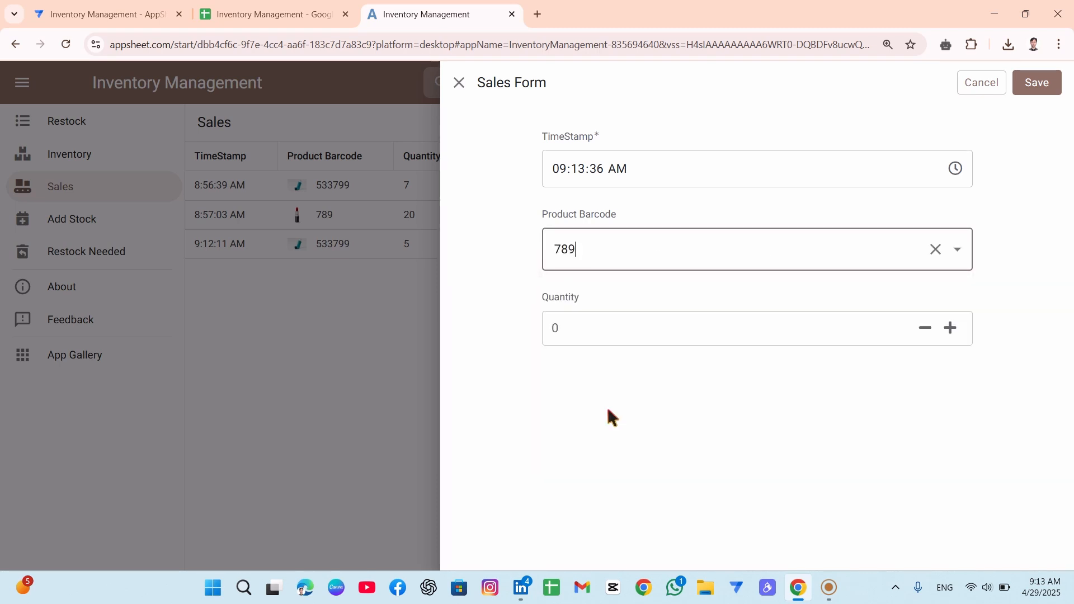
pyautogui.click(643, 331)
pyautogui.write('20')
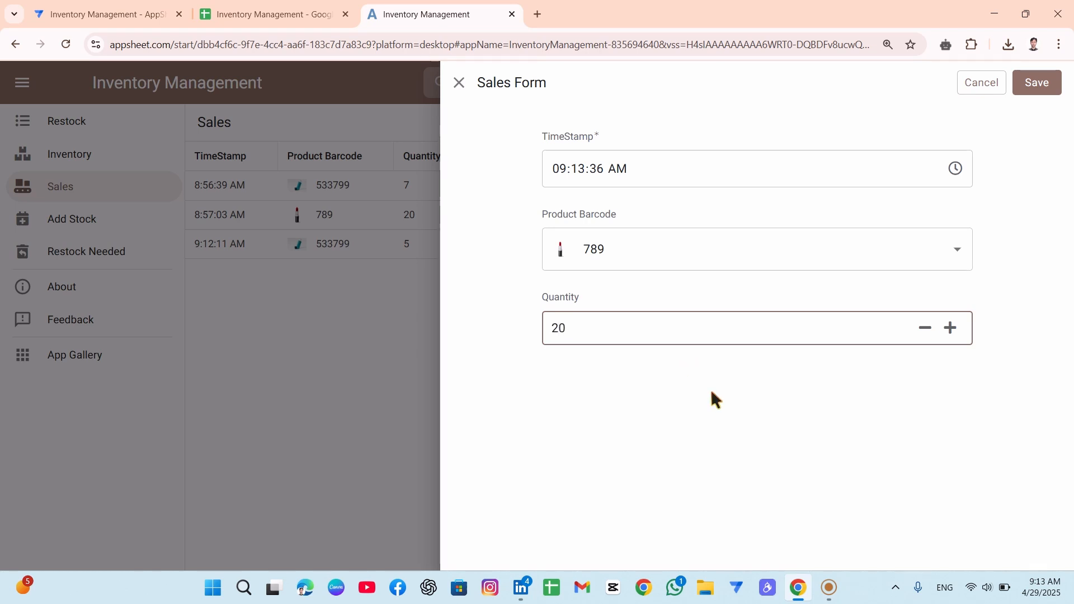
pyautogui.click(1036, 82)
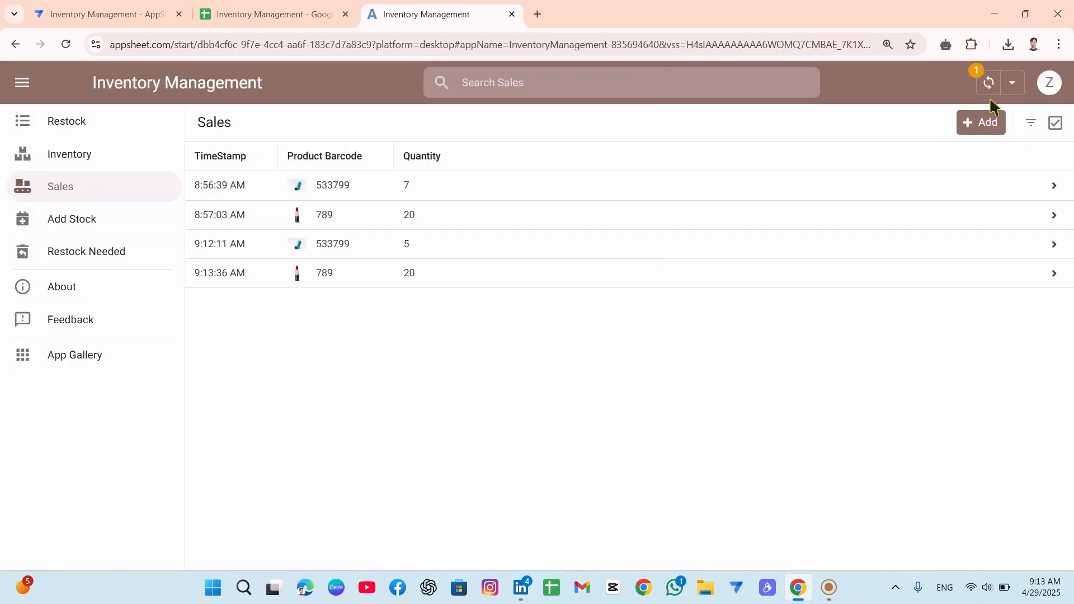
# - Check the Restock Needed list and the lipstick's stock quantity in the inventory after the sale
pyautogui.click(93, 253)
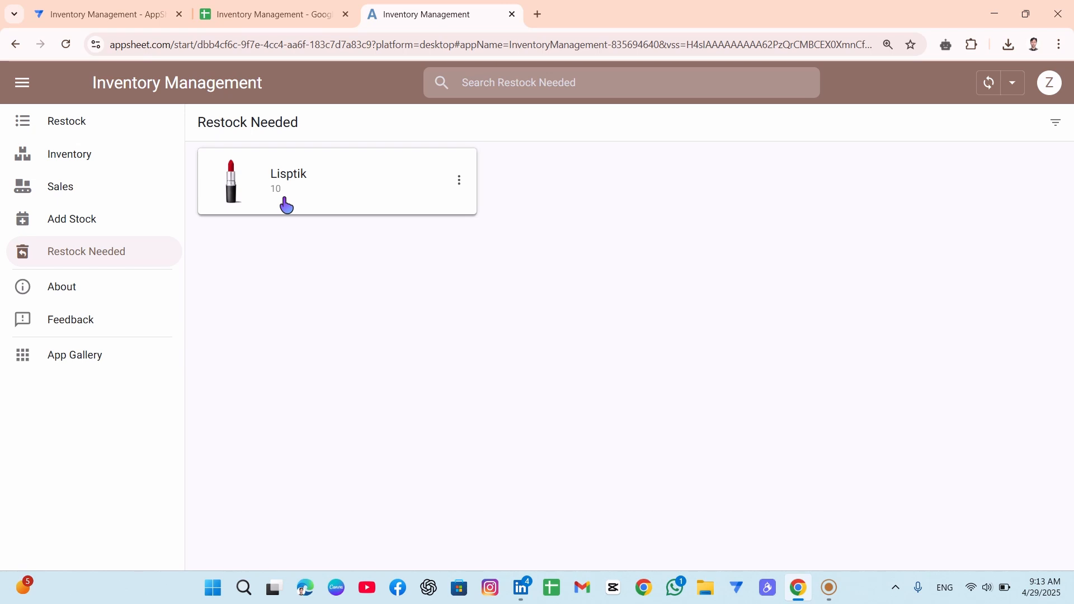
pyautogui.click(110, 259)
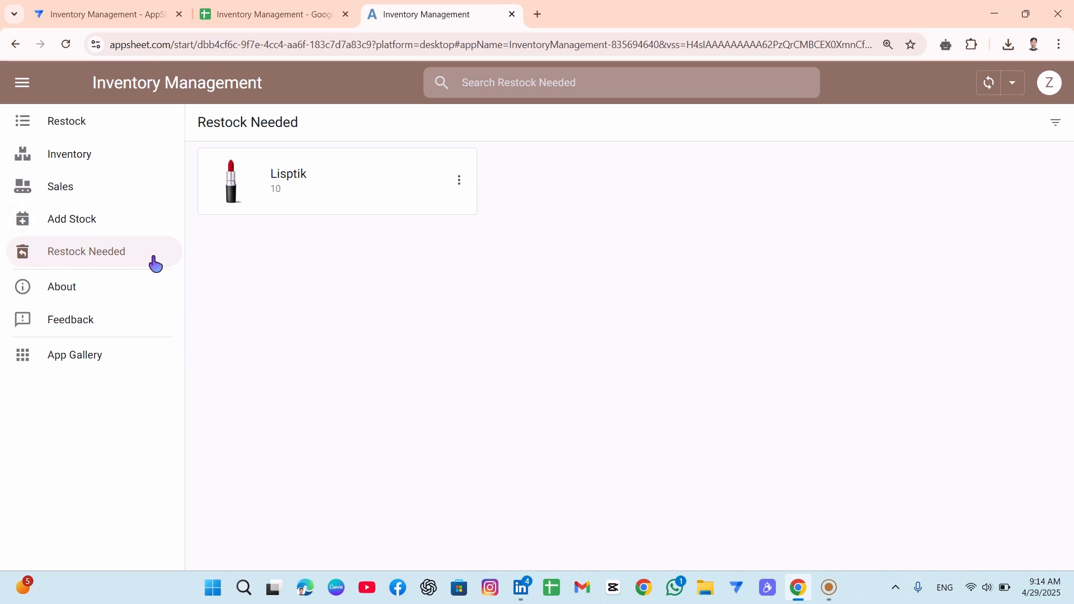
pyautogui.click(91, 159)
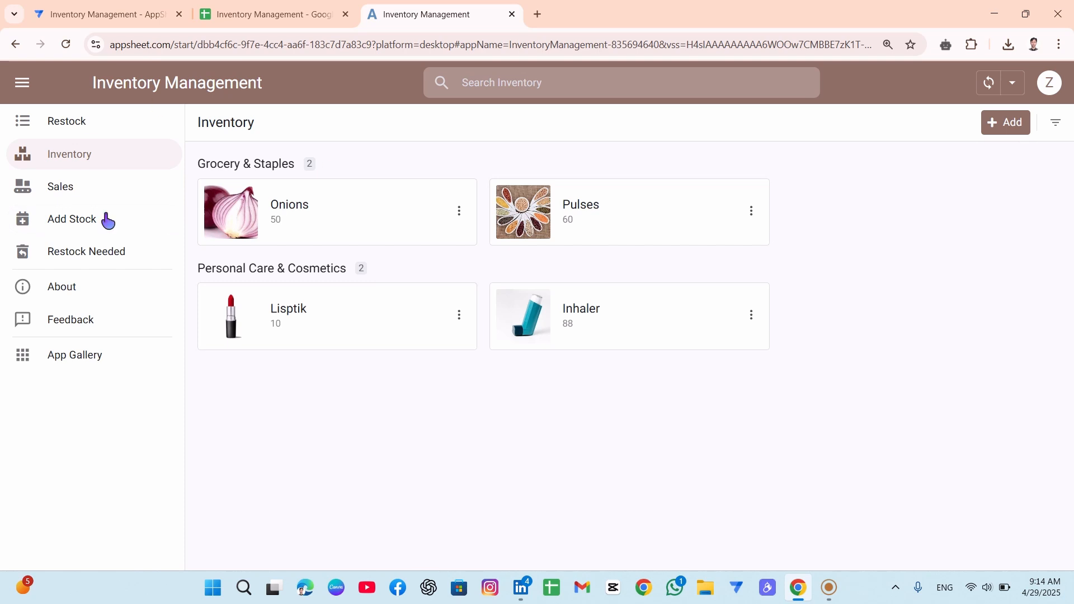
# - Switch to the Inventory Management spreadsheet in Google Sheets and review the columns and records of its Inventory, Sales and Restock sheets
pyautogui.click(268, 16)
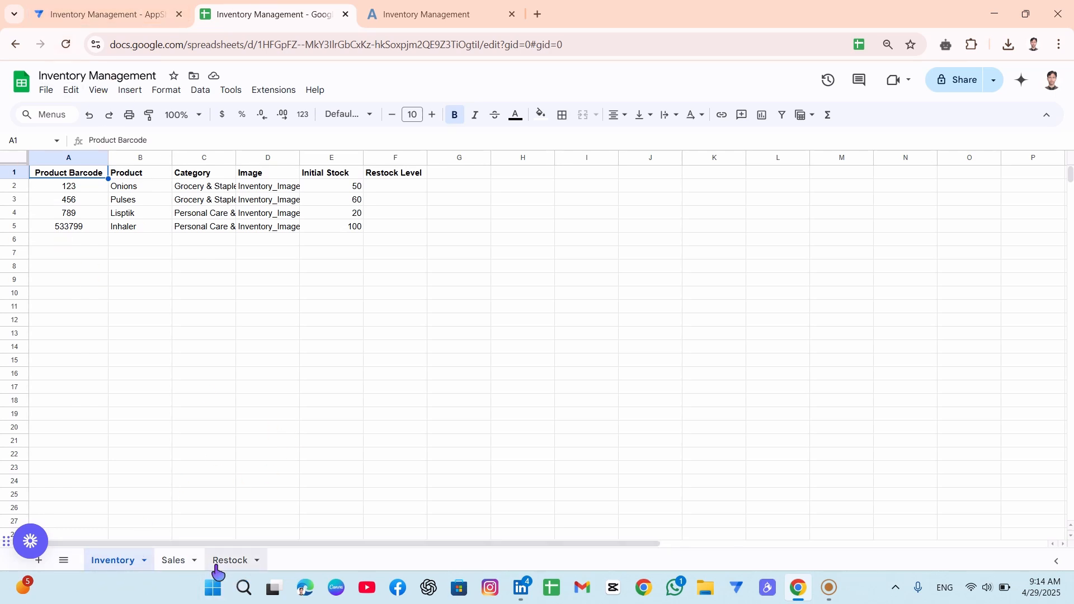
pyautogui.click(177, 561)
pyautogui.click(229, 568)
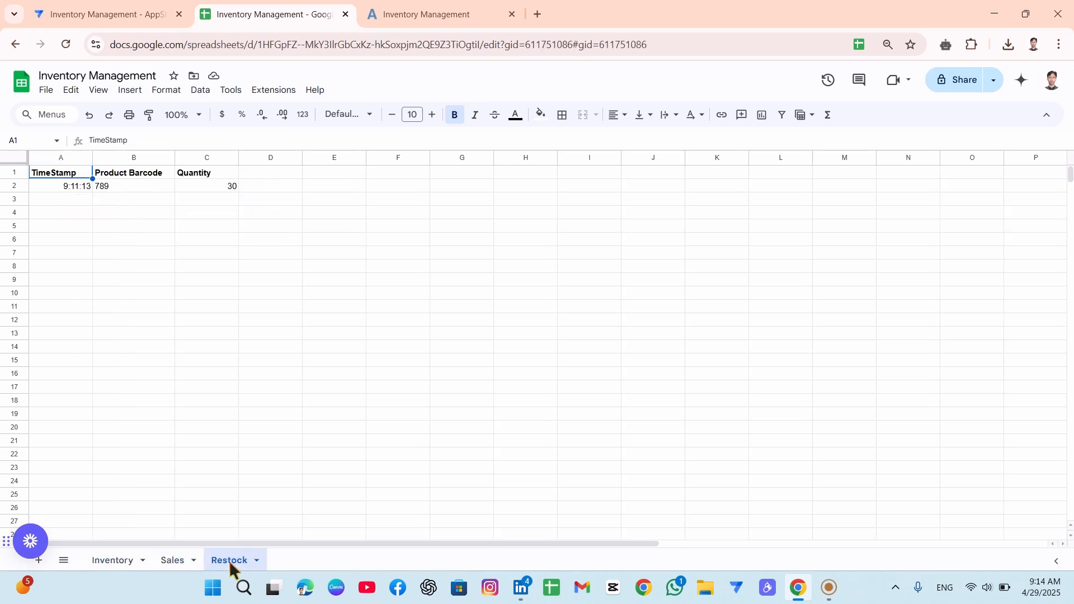
pyautogui.click(115, 566)
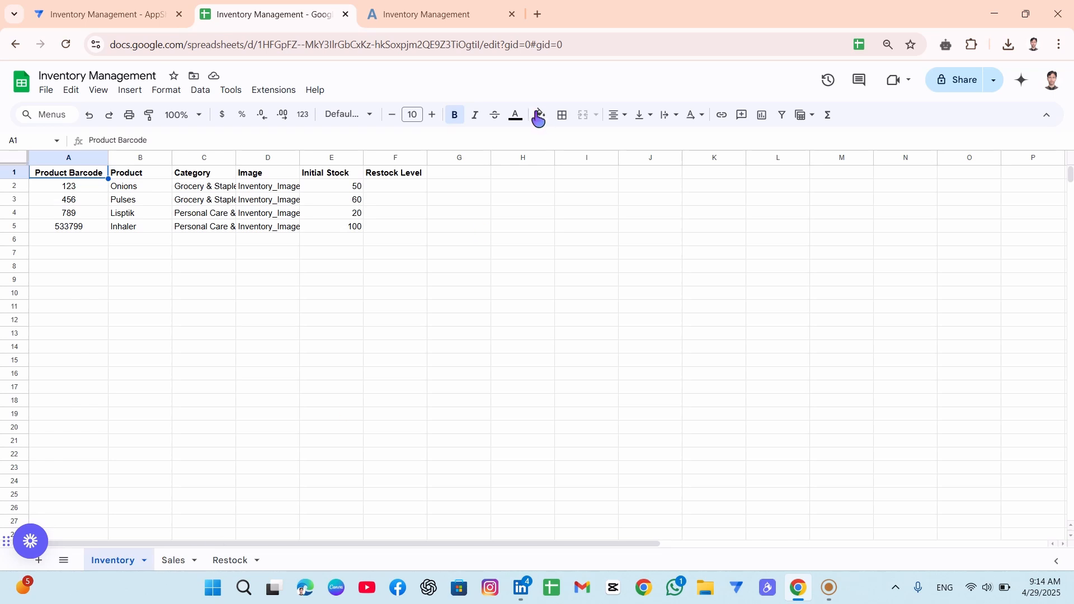
pyautogui.click(63, 11)
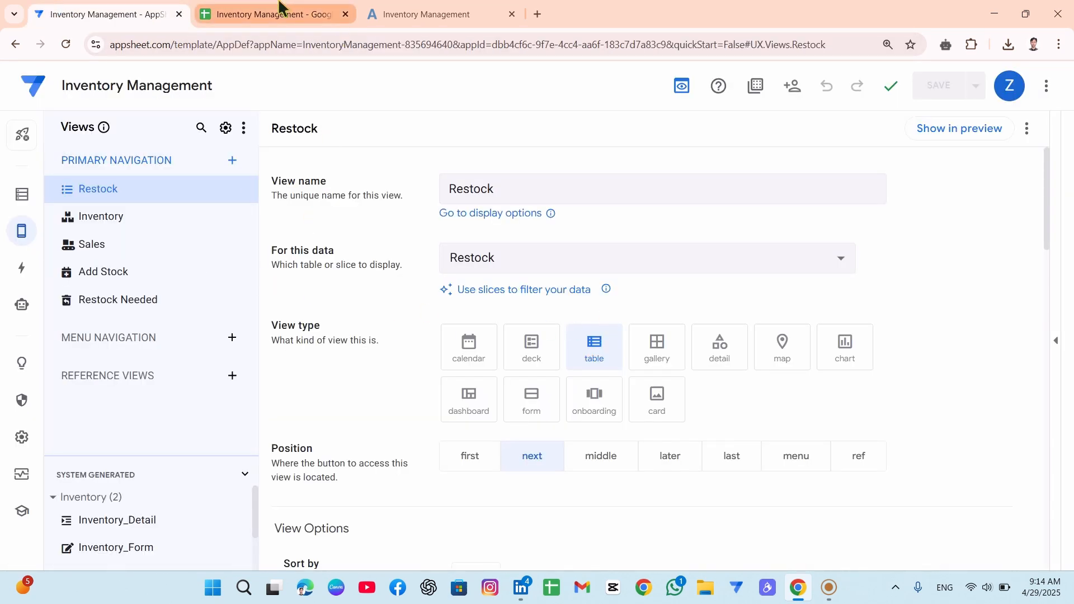
pyautogui.click(268, 14)
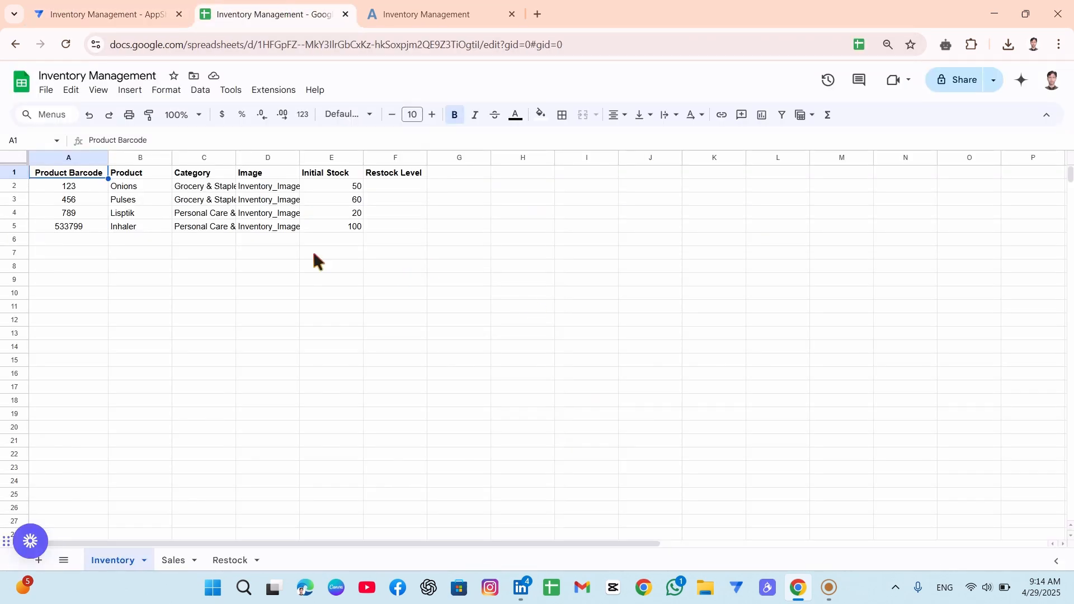
pyautogui.click(173, 561)
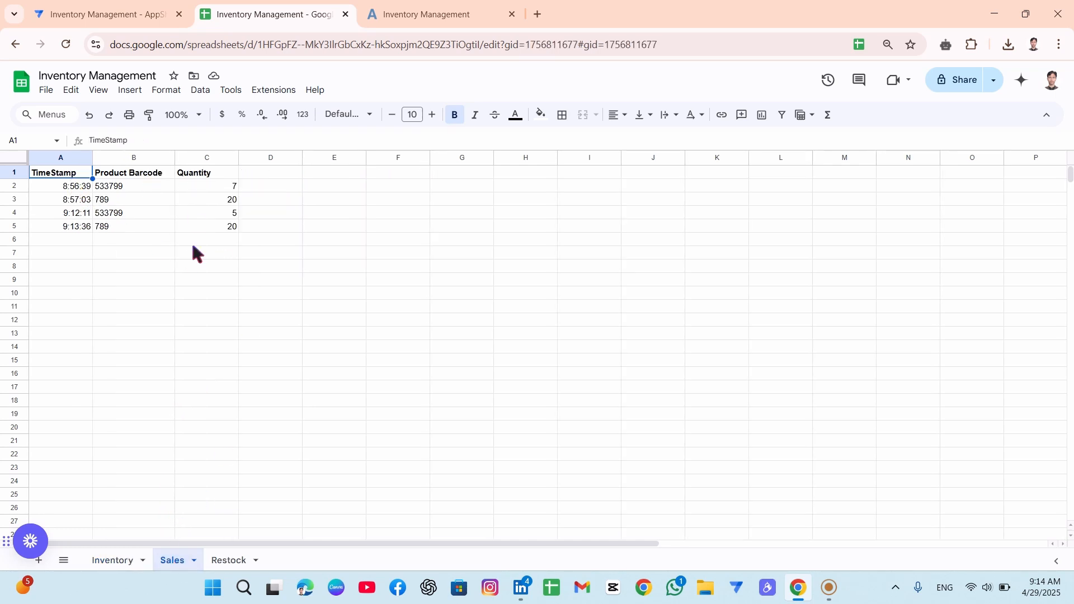
pyautogui.click(226, 561)
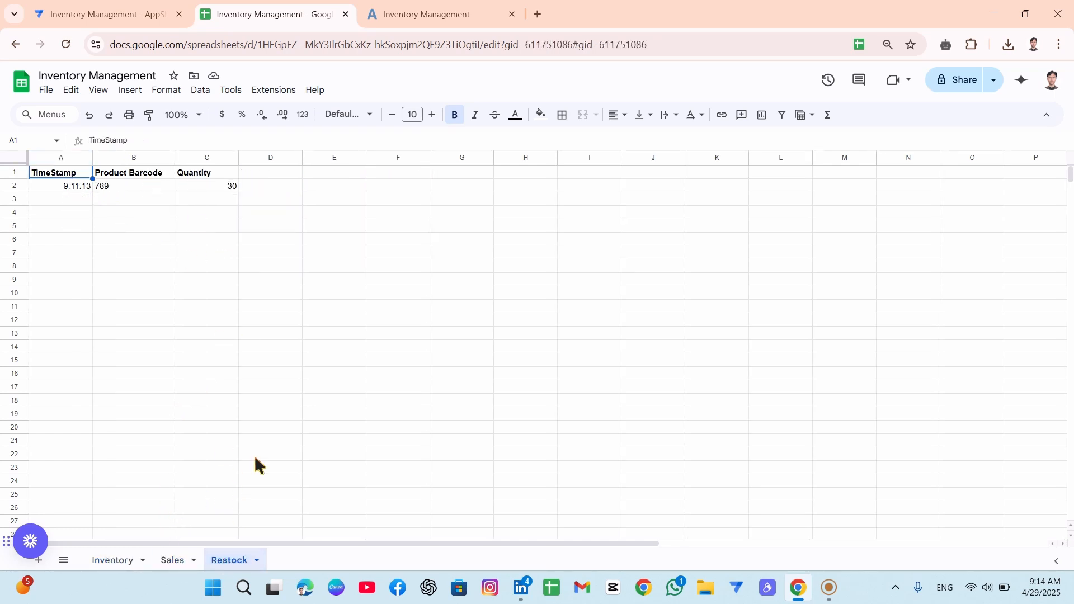
pyautogui.click(141, 267)
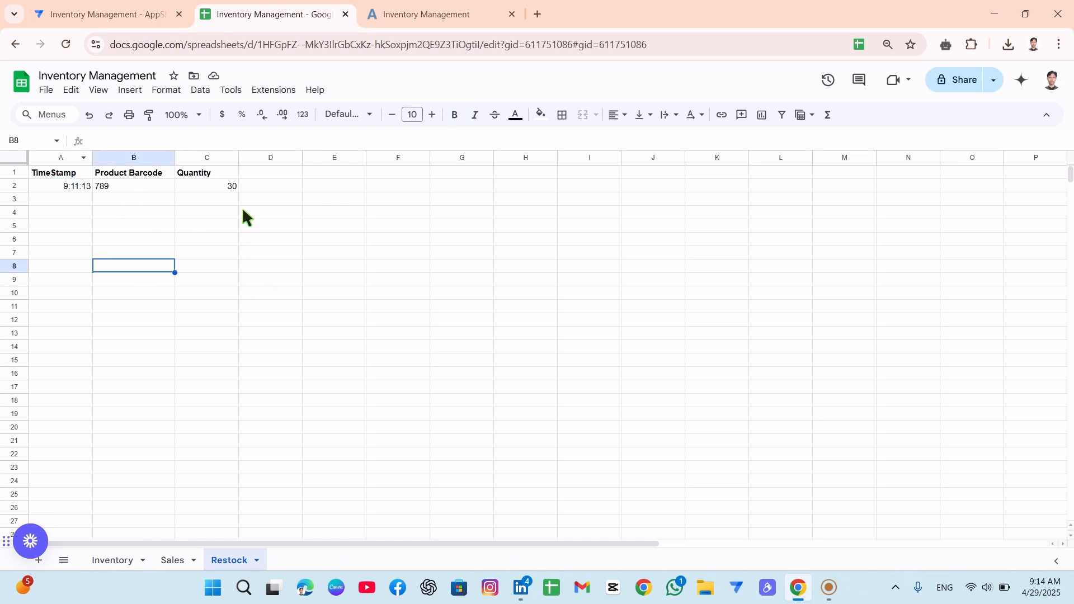
# - Switch to the AppSheet editor and examine the Sales, Restock and Inventory table columns, comparing the Current Stock column with the spreadsheet
pyautogui.click(117, 13)
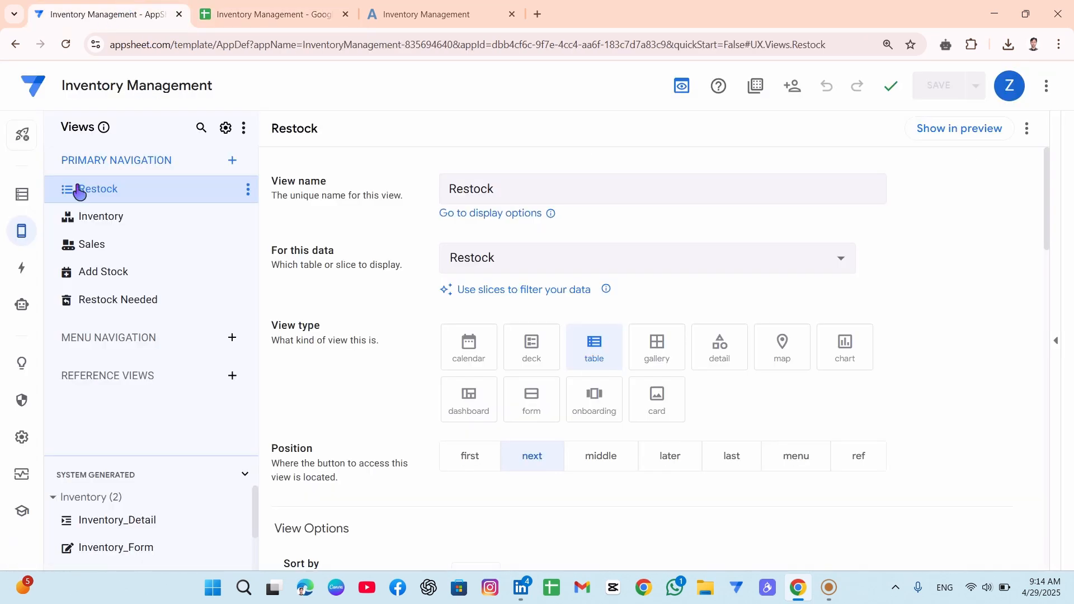
pyautogui.click(22, 195)
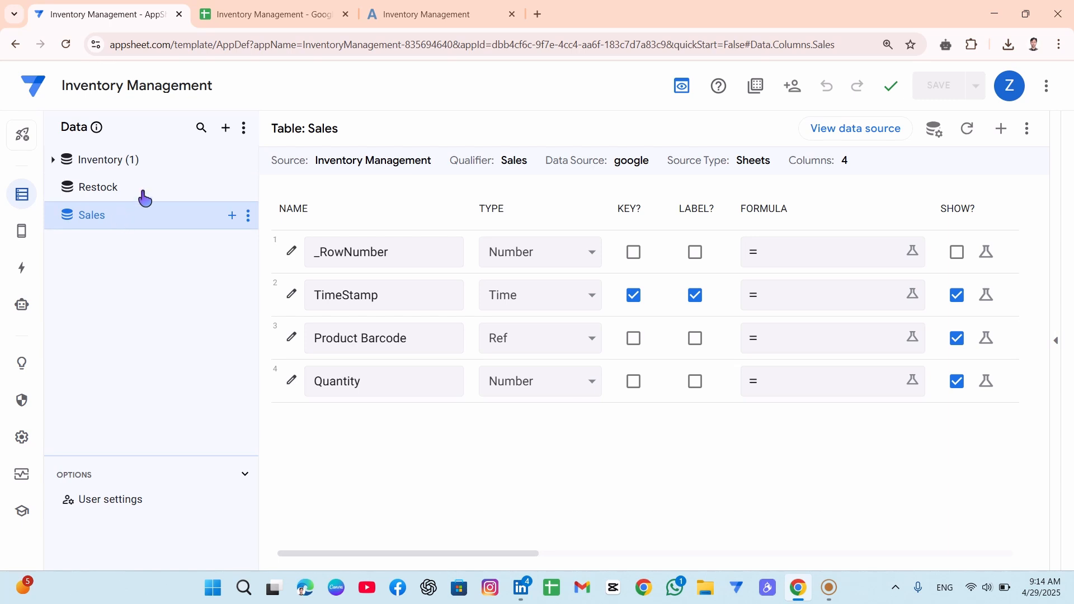
pyautogui.click(245, 14)
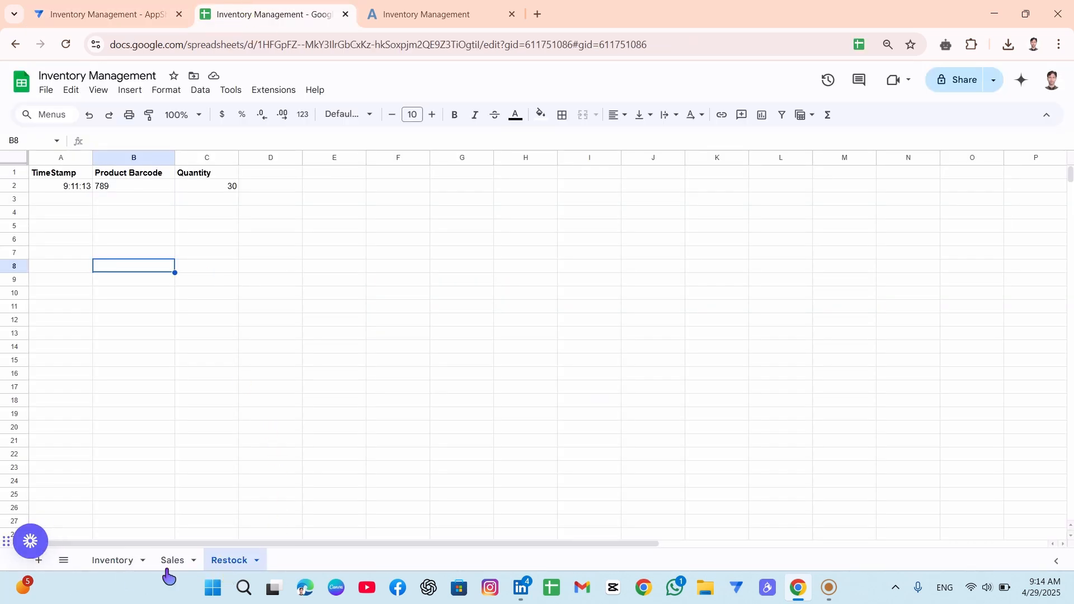
pyautogui.click(144, 3)
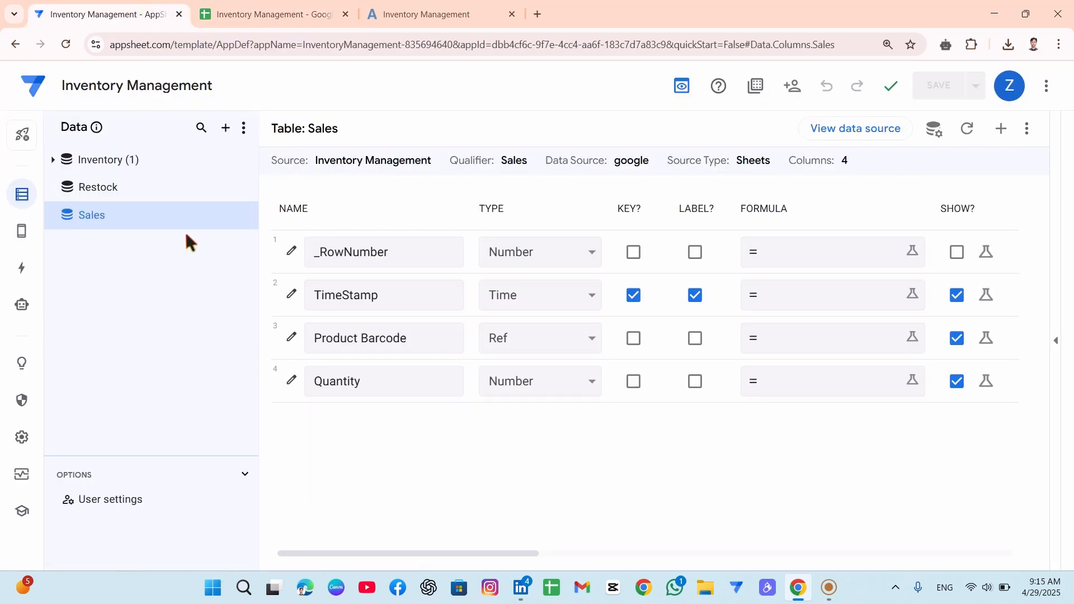
pyautogui.click(108, 162)
pyautogui.click(116, 194)
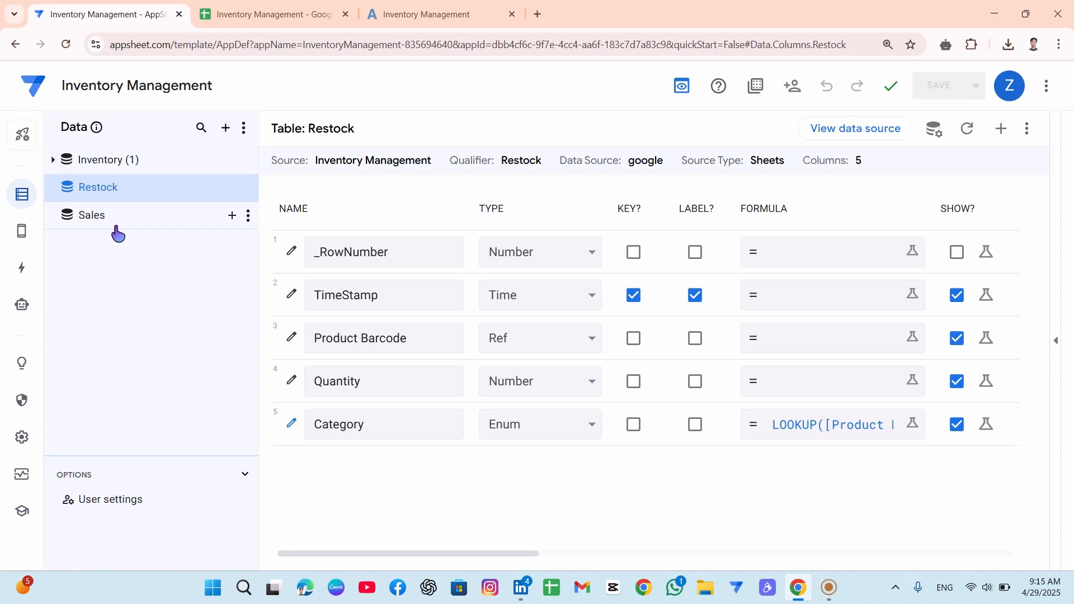
pyautogui.click(115, 219)
pyautogui.click(122, 165)
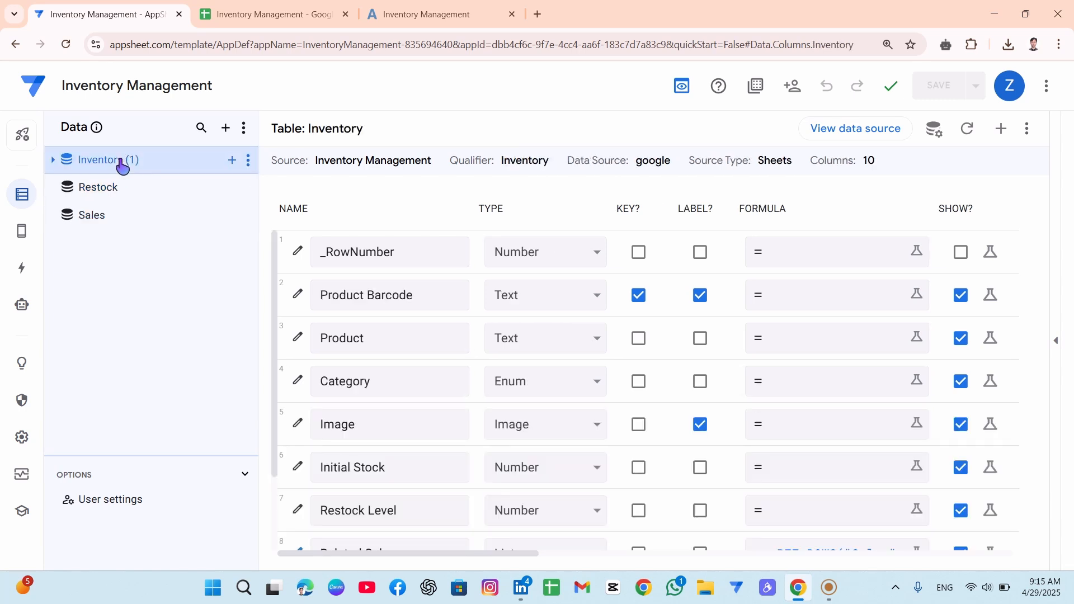
pyautogui.scroll(-2, 519, 241)
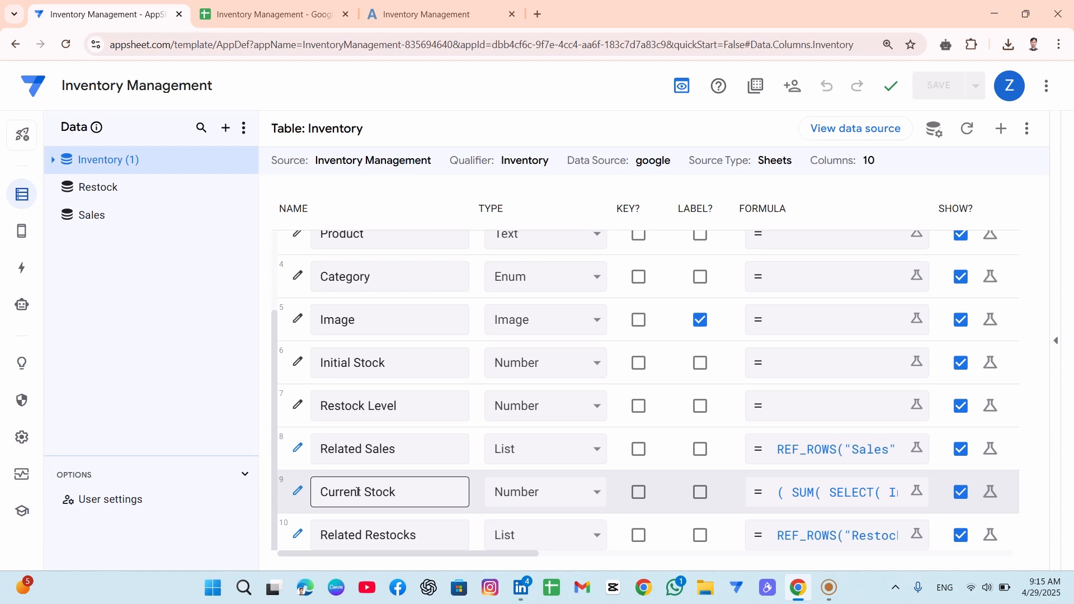
pyautogui.click(263, 14)
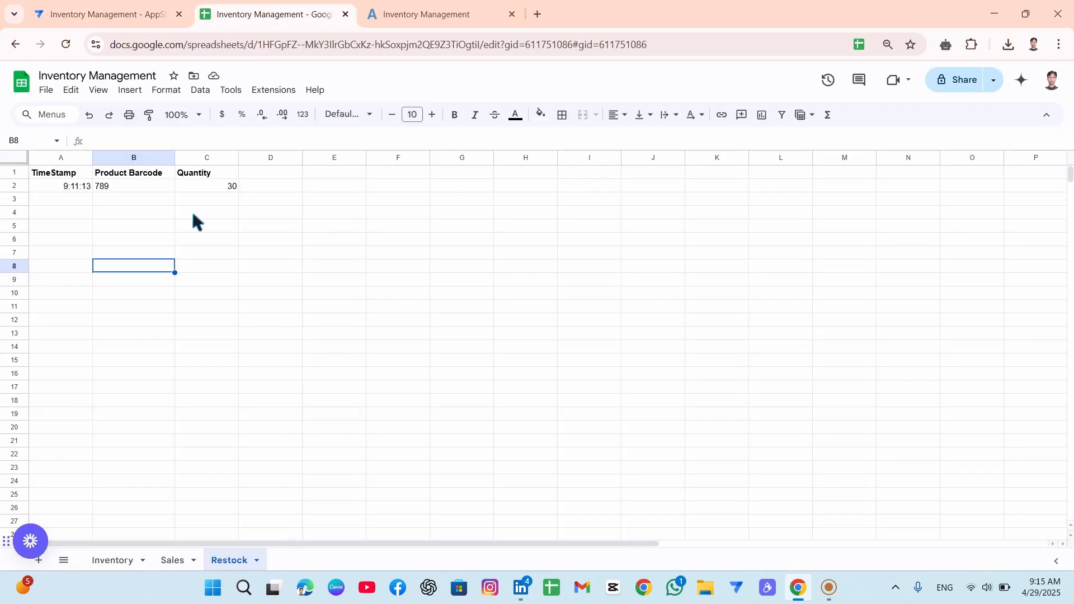
pyautogui.click(112, 16)
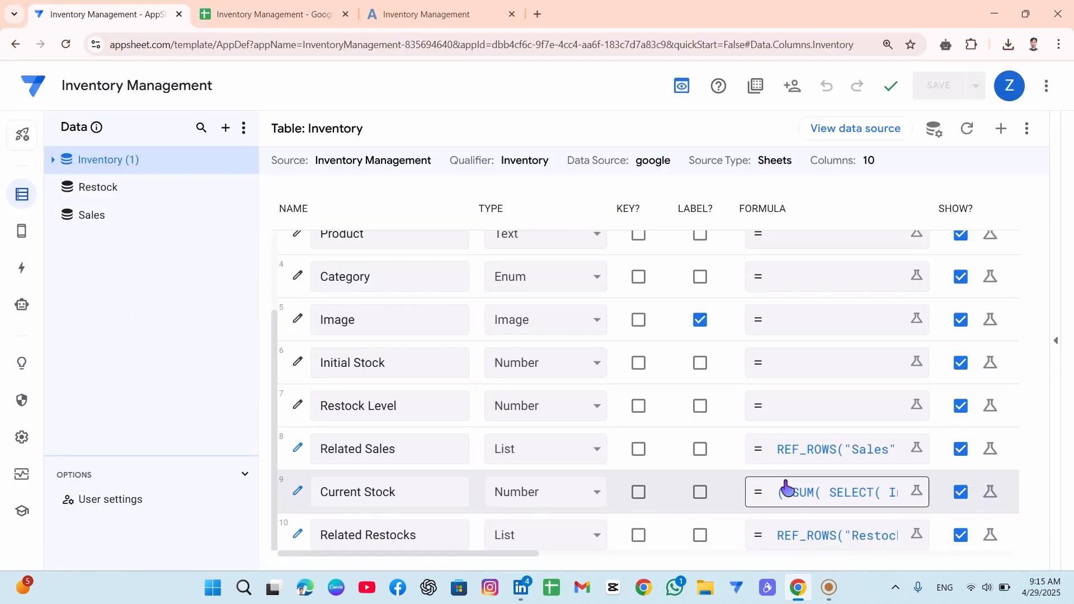
# - Open the Current Stock column's app formula and examine its Inventory[Initial Stock] and Restock[Quantity] sums
pyautogui.click(818, 496)
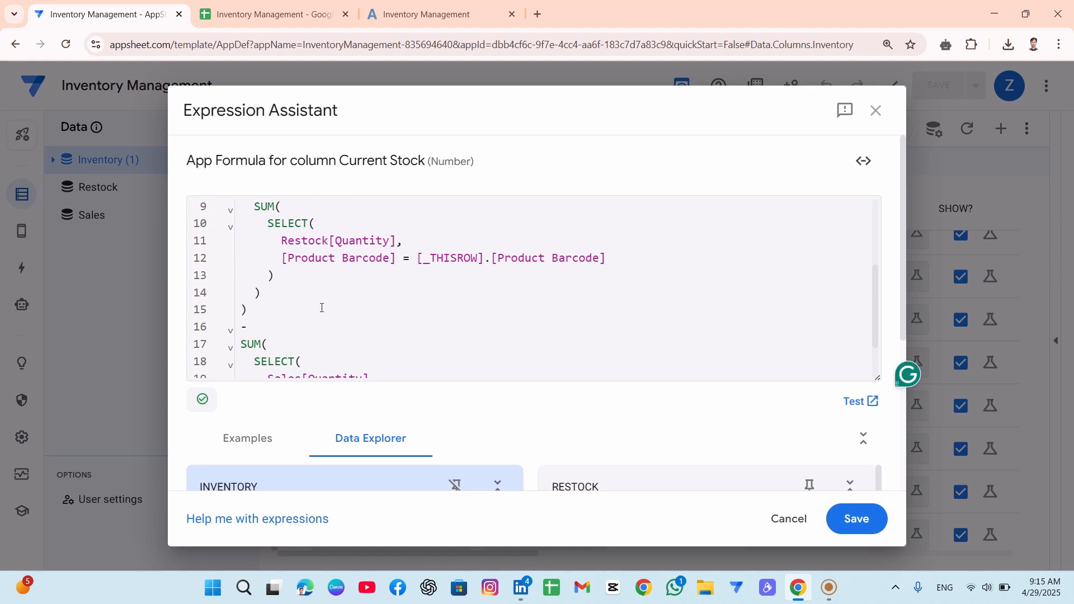
pyautogui.scroll(3, 322, 307)
pyautogui.scroll(1, 321, 307)
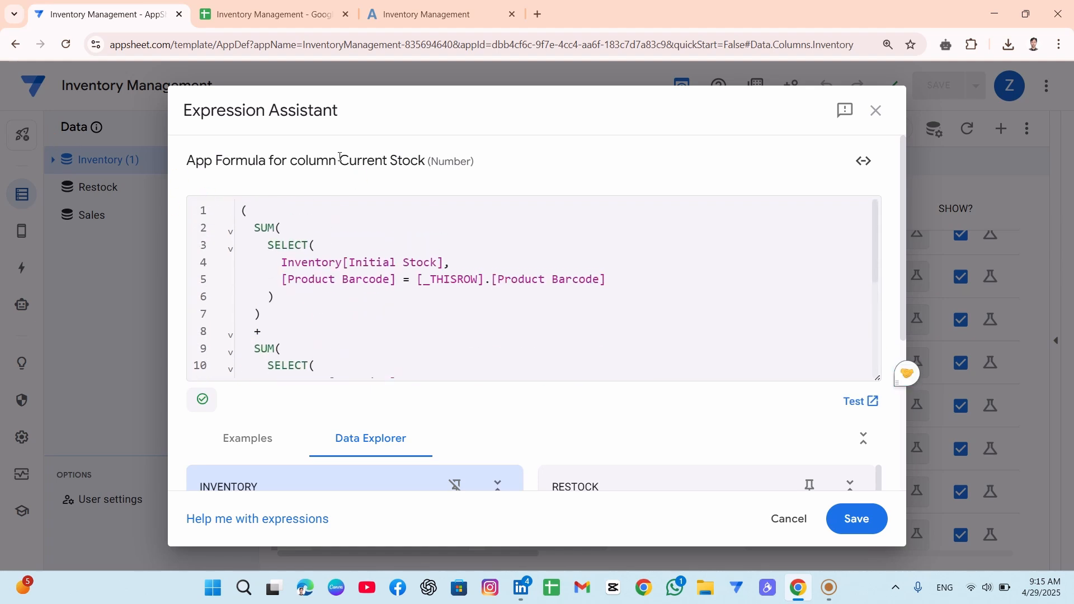
pyautogui.moveTo(339, 157); pyautogui.dragTo(425, 180)
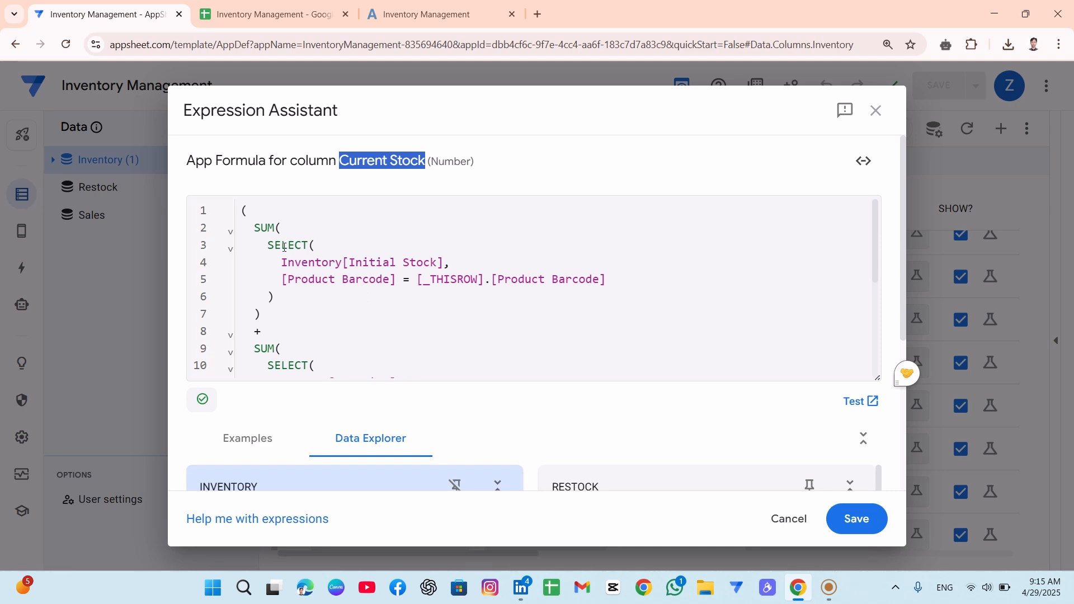
pyautogui.click(295, 235)
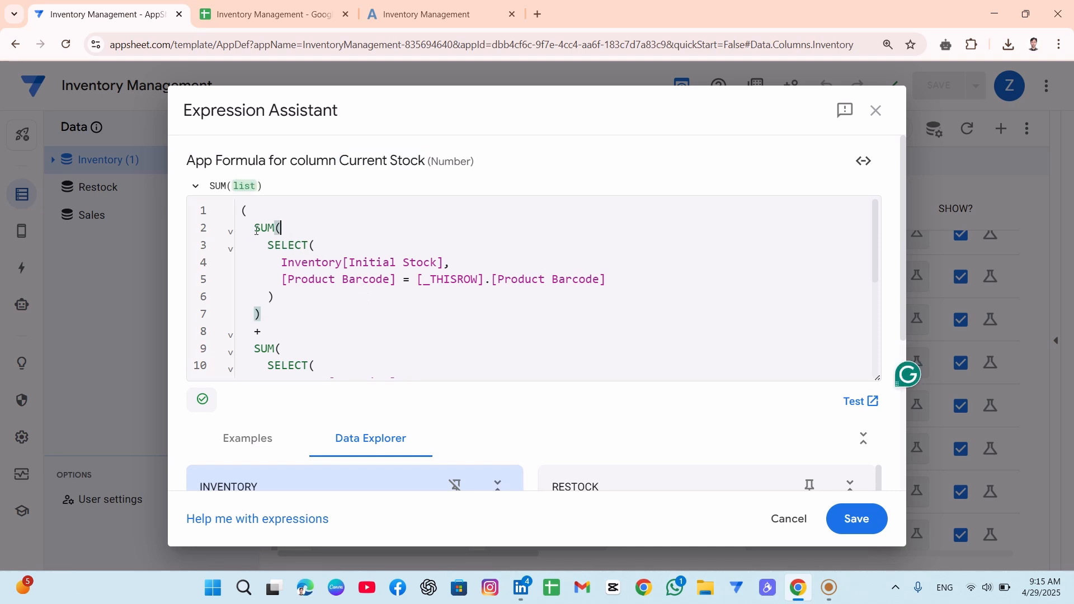
pyautogui.moveTo(277, 265); pyautogui.dragTo(446, 262)
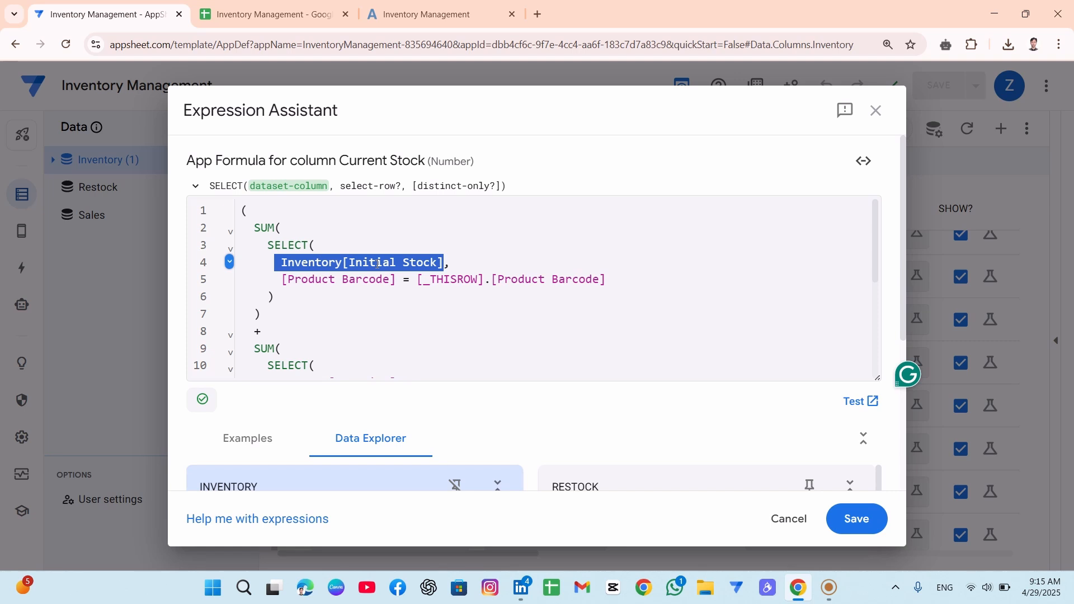
pyautogui.click(356, 302)
pyautogui.scroll(-3, 336, 302)
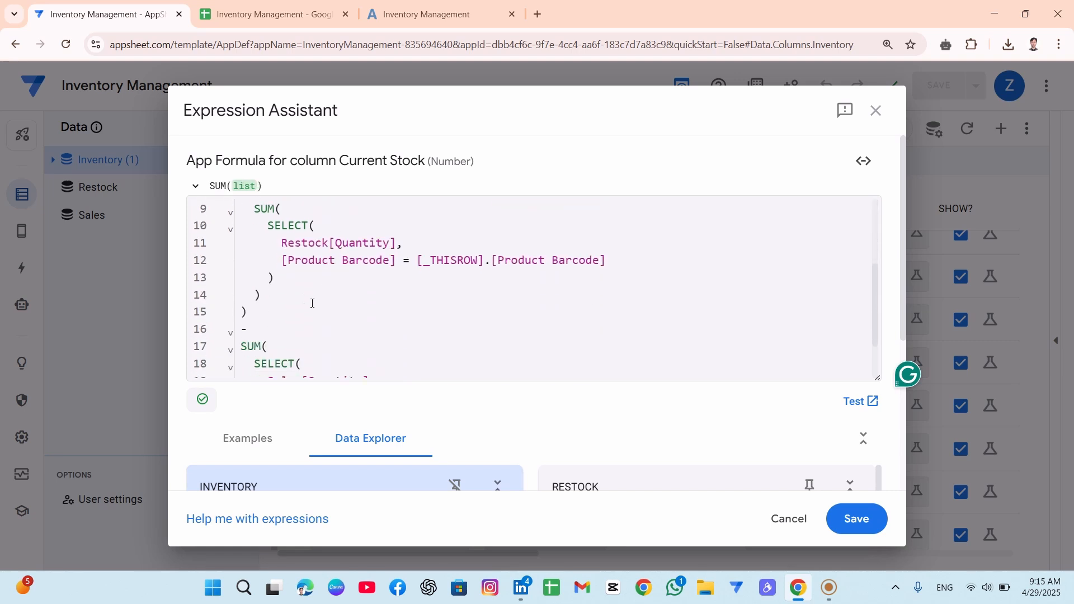
pyautogui.moveTo(282, 250); pyautogui.dragTo(393, 249)
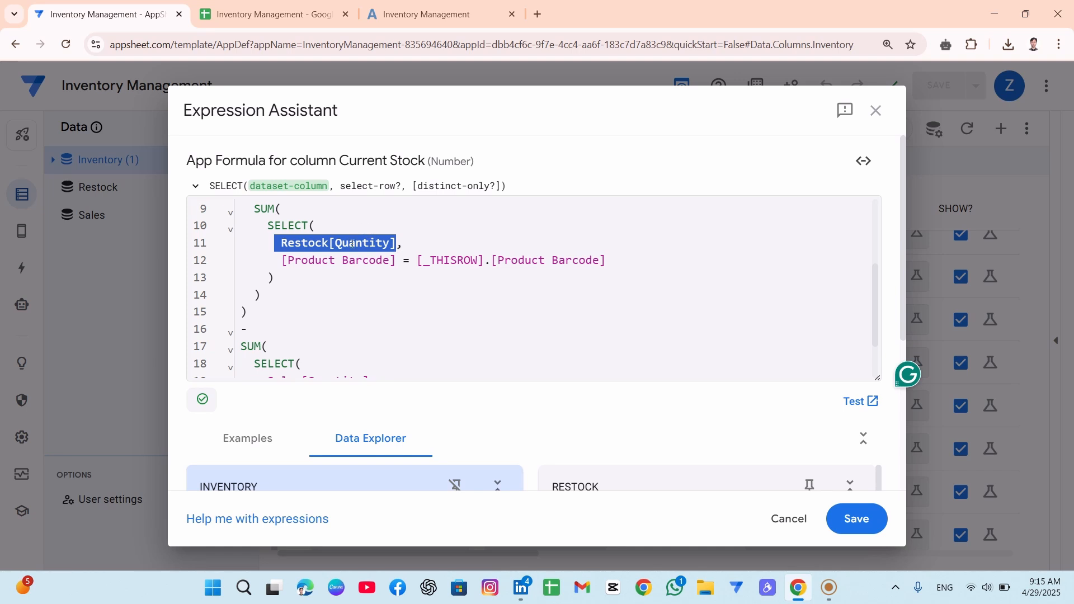
pyautogui.scroll(2, 336, 279)
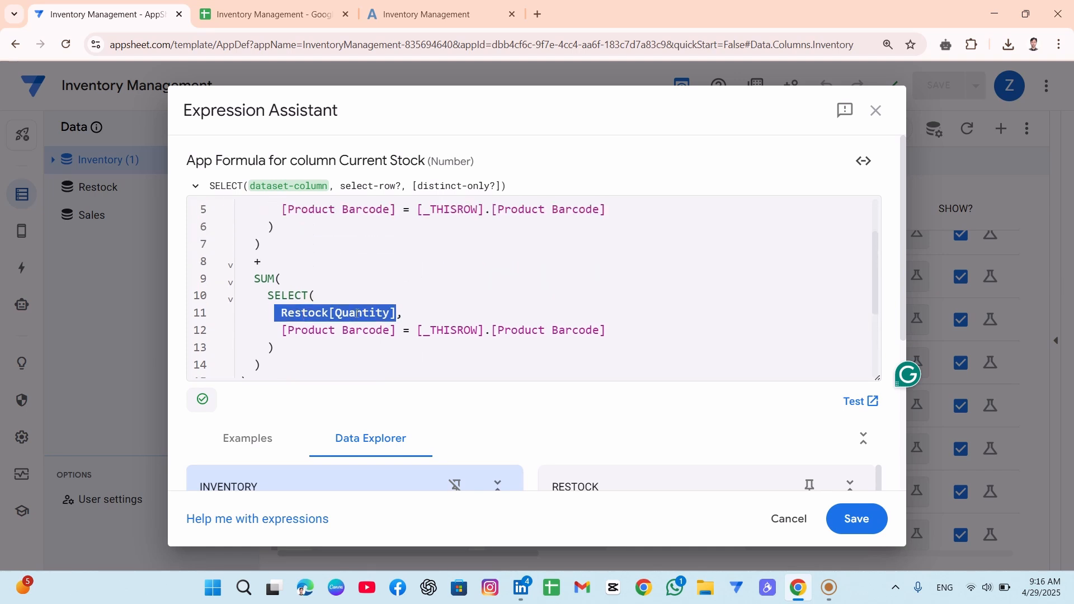
pyautogui.scroll(2, 366, 312)
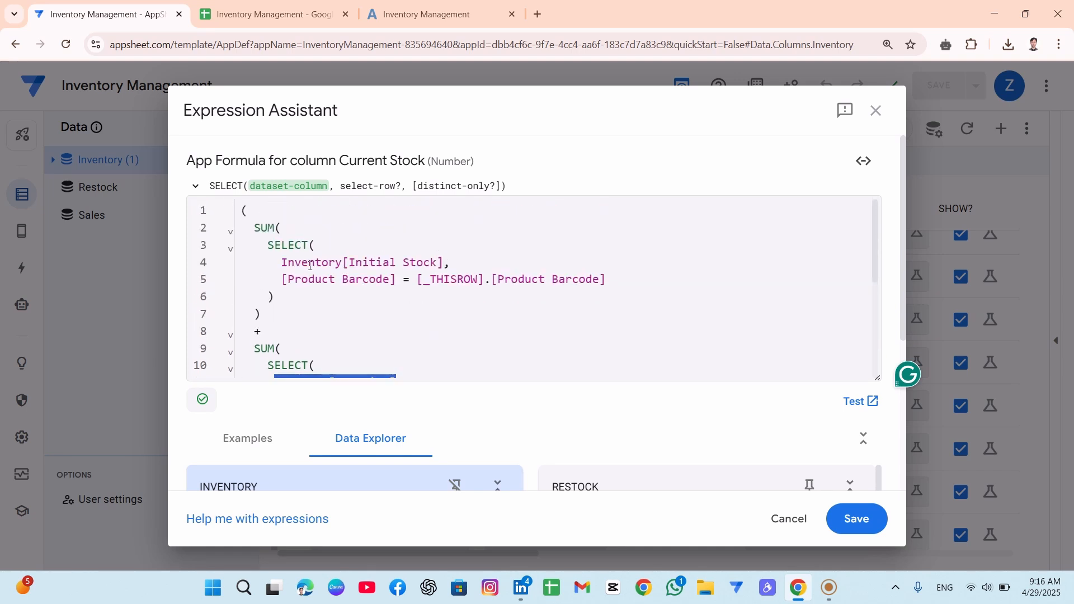
# - Examine the Sales[Quantity] part of the Current Stock formula, review the whole expression, and close it without saving
pyautogui.click(382, 263)
pyautogui.scroll(-4, 374, 306)
pyautogui.scroll(-2, 361, 293)
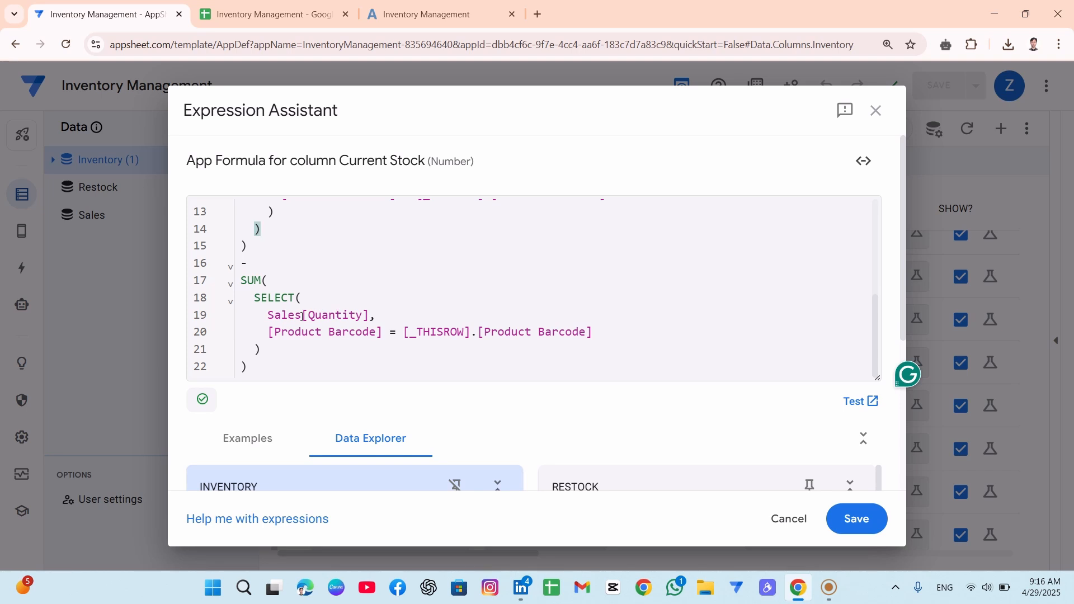
pyautogui.moveTo(303, 317); pyautogui.dragTo(374, 323)
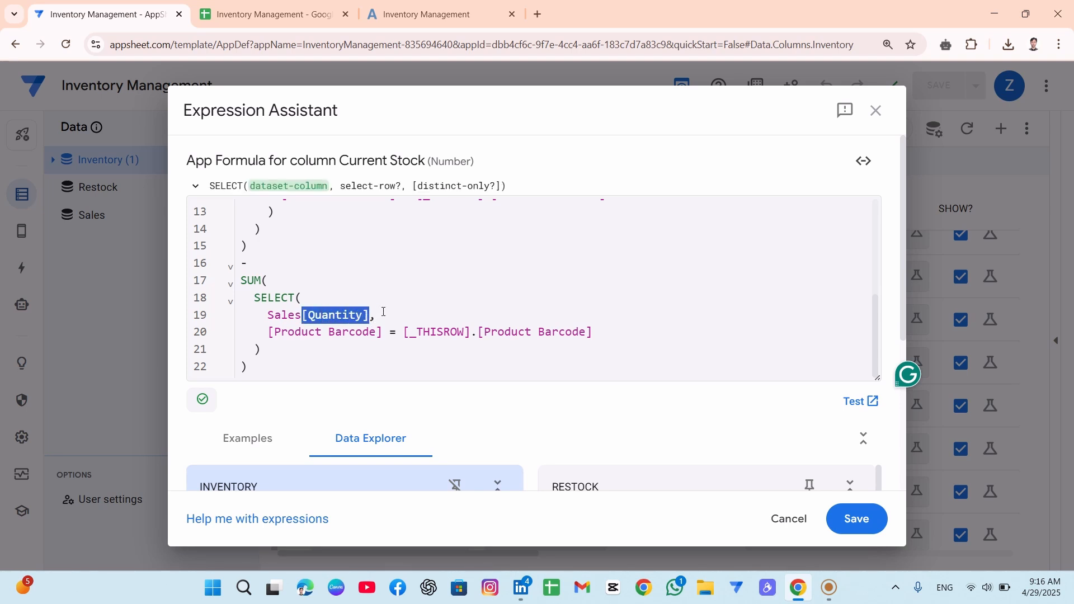
pyautogui.click(383, 312)
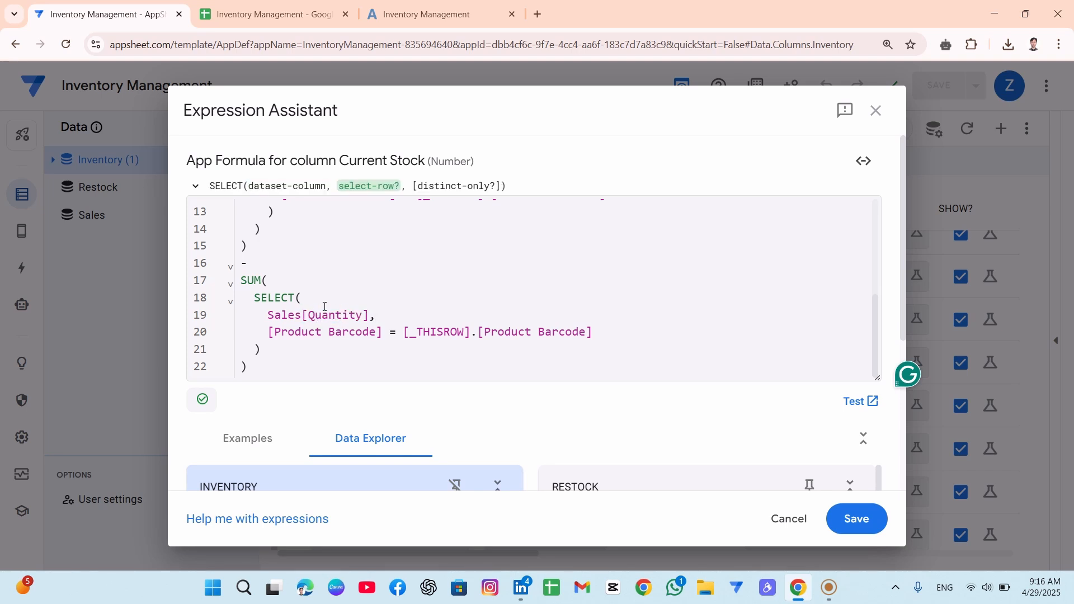
pyautogui.scroll(-3, 324, 311)
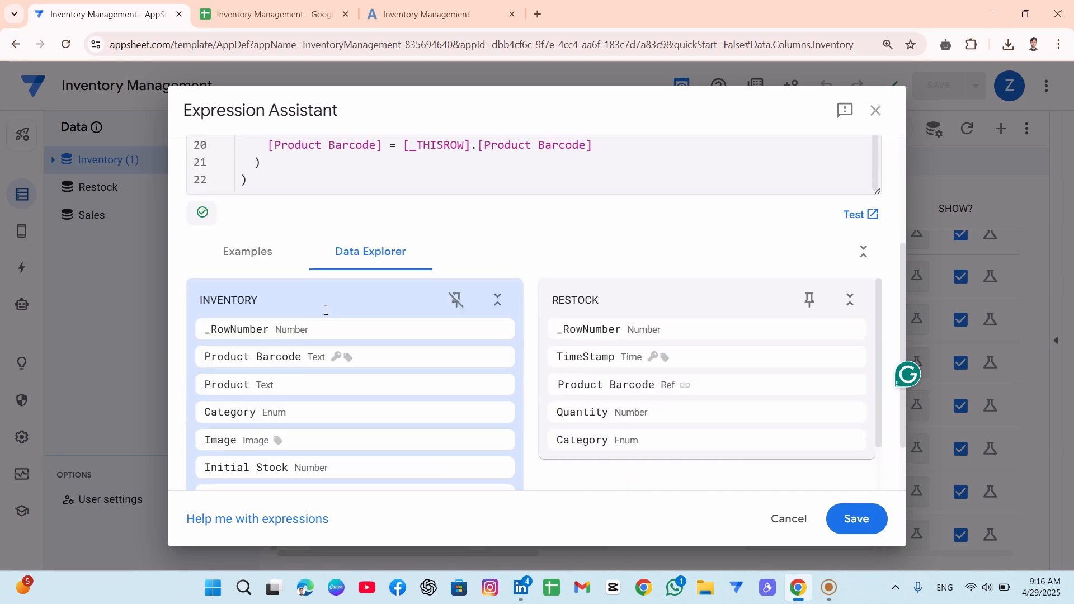
pyautogui.scroll(3, 324, 310)
pyautogui.scroll(4, 325, 310)
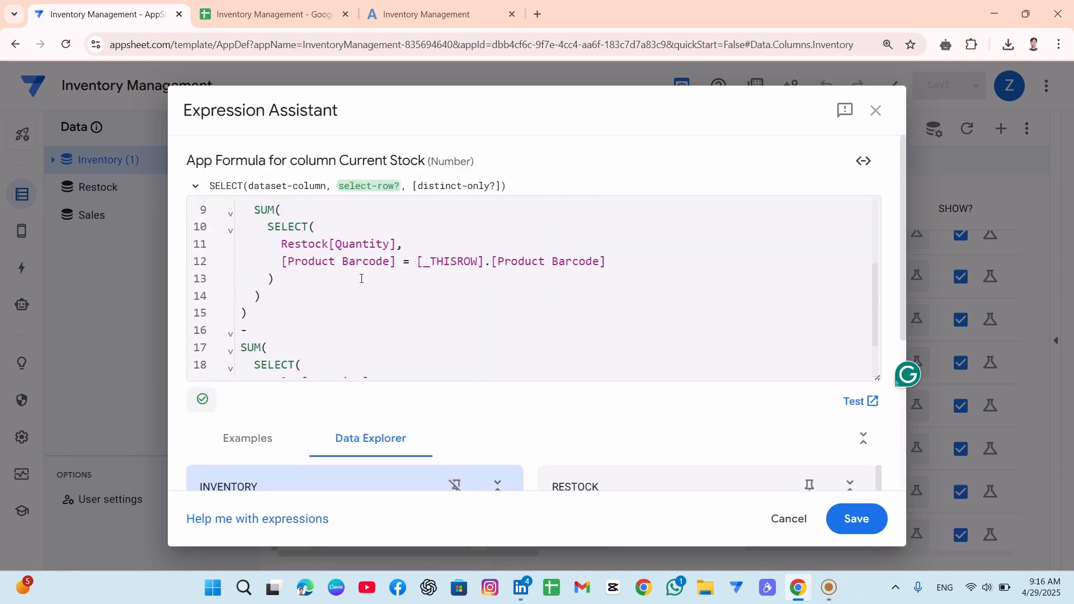
pyautogui.scroll(-4, 359, 278)
pyautogui.scroll(4, 359, 279)
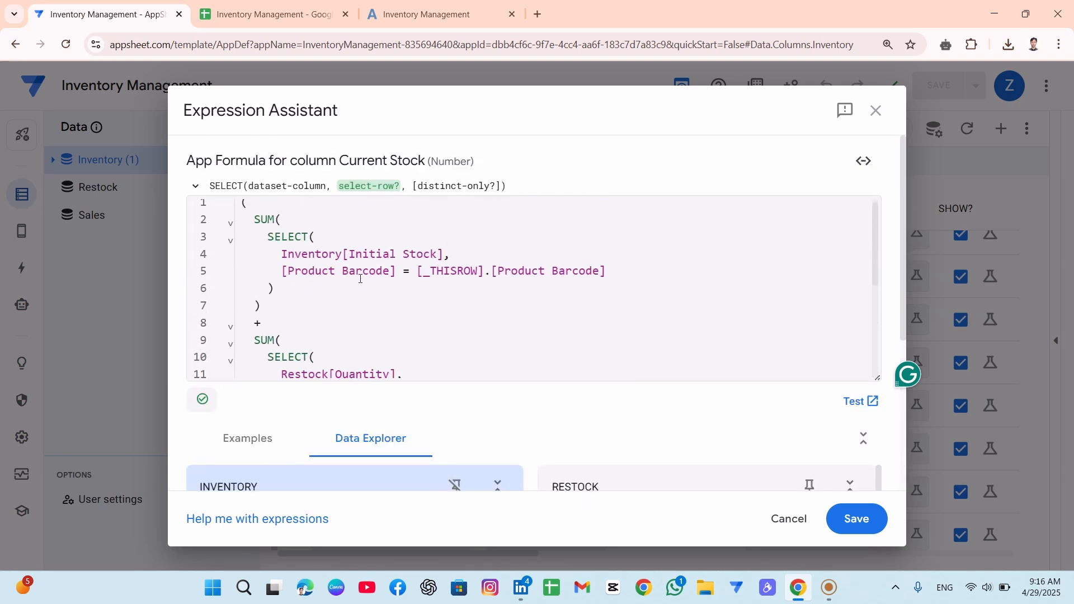
pyautogui.scroll(-3, 388, 270)
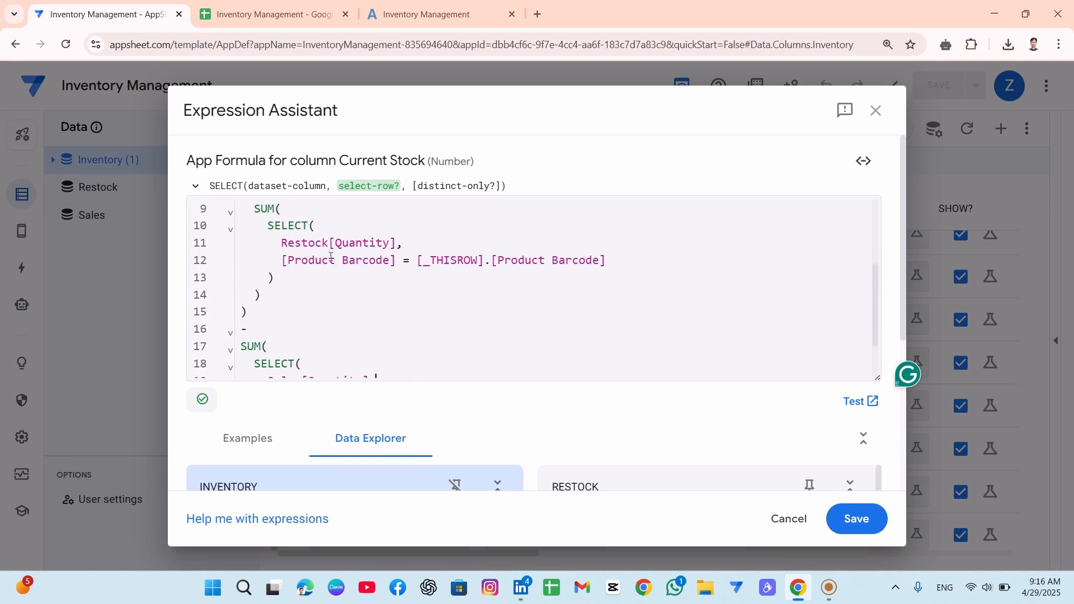
pyautogui.scroll(-2, 353, 285)
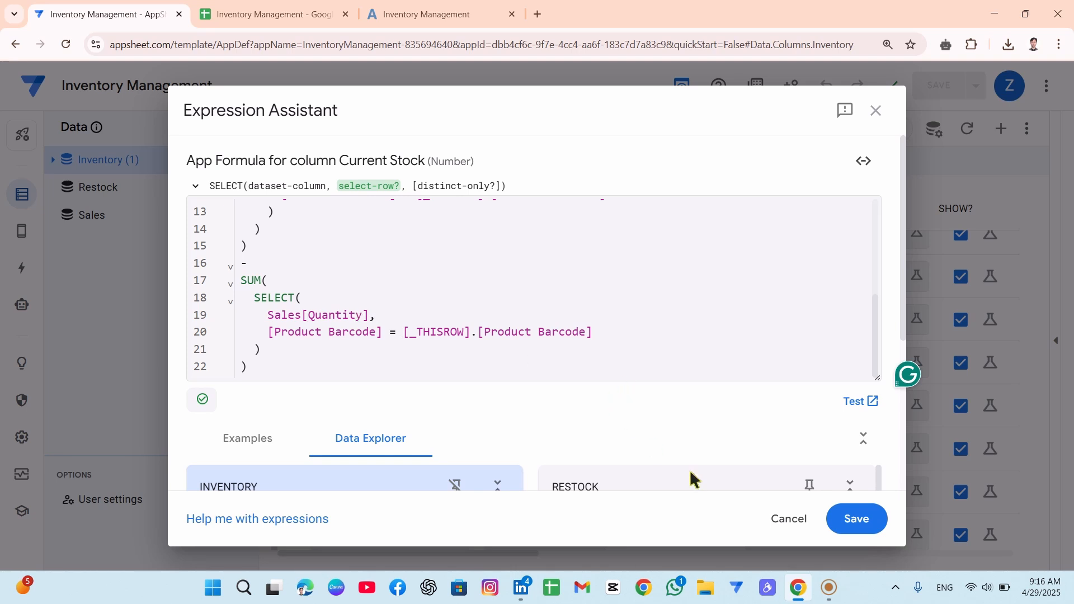
pyautogui.click(778, 522)
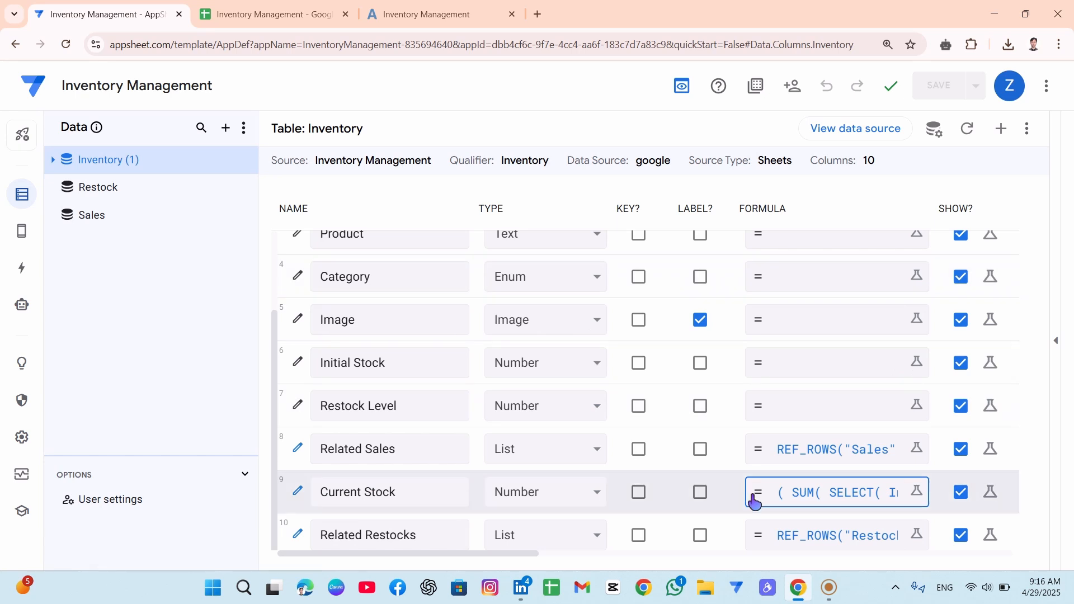
# - Reopen the Current Stock formula for a look, and compare the Inventory table's columns with the Inventory sheet in Google Sheets
pyautogui.click(781, 492)
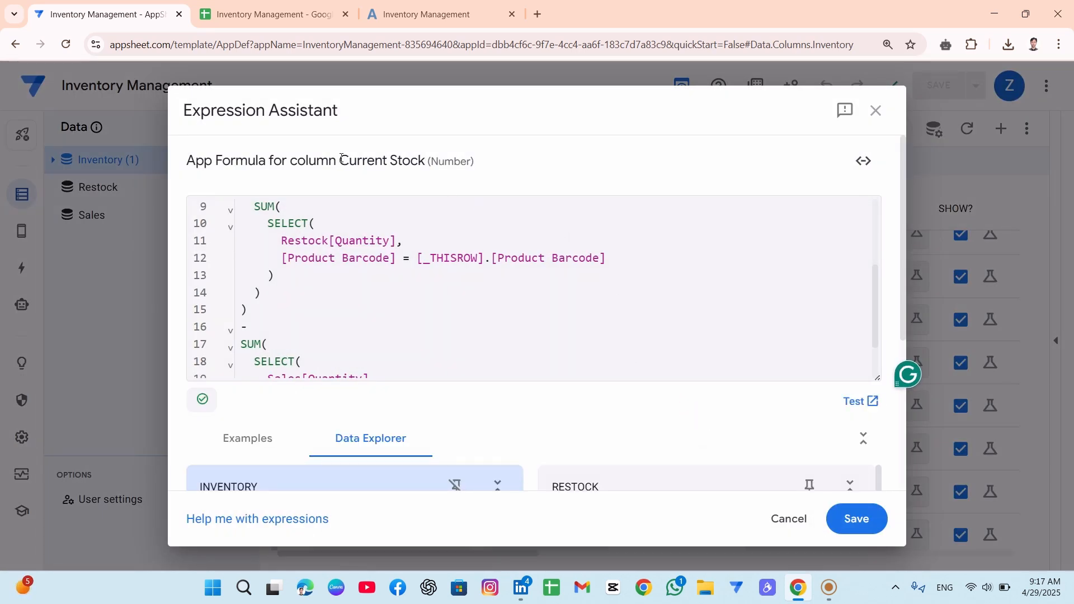
pyautogui.moveTo(341, 158); pyautogui.dragTo(417, 160)
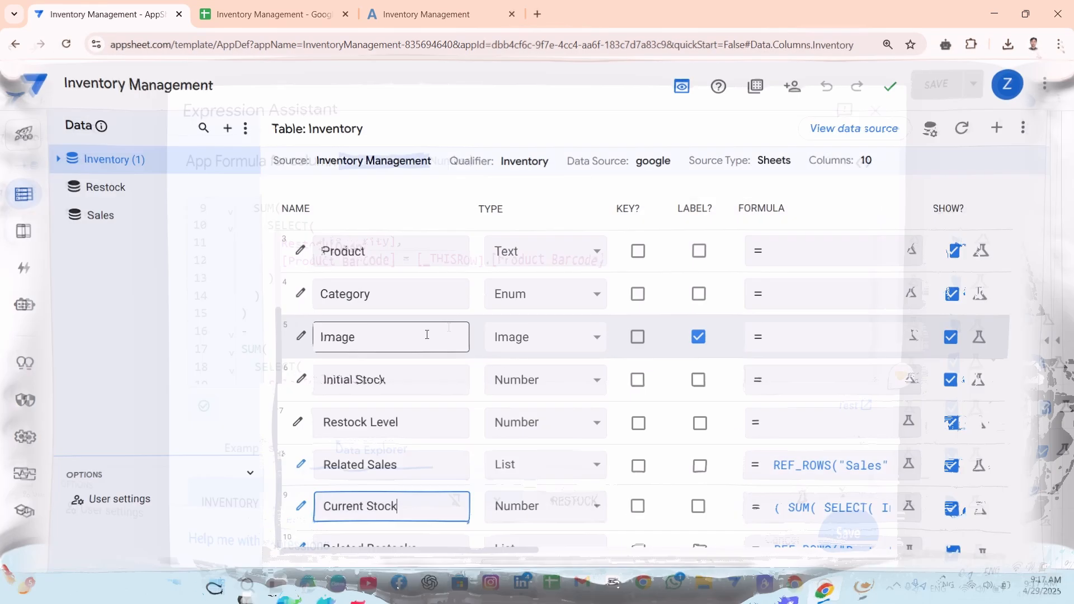
pyautogui.scroll(2, 426, 334)
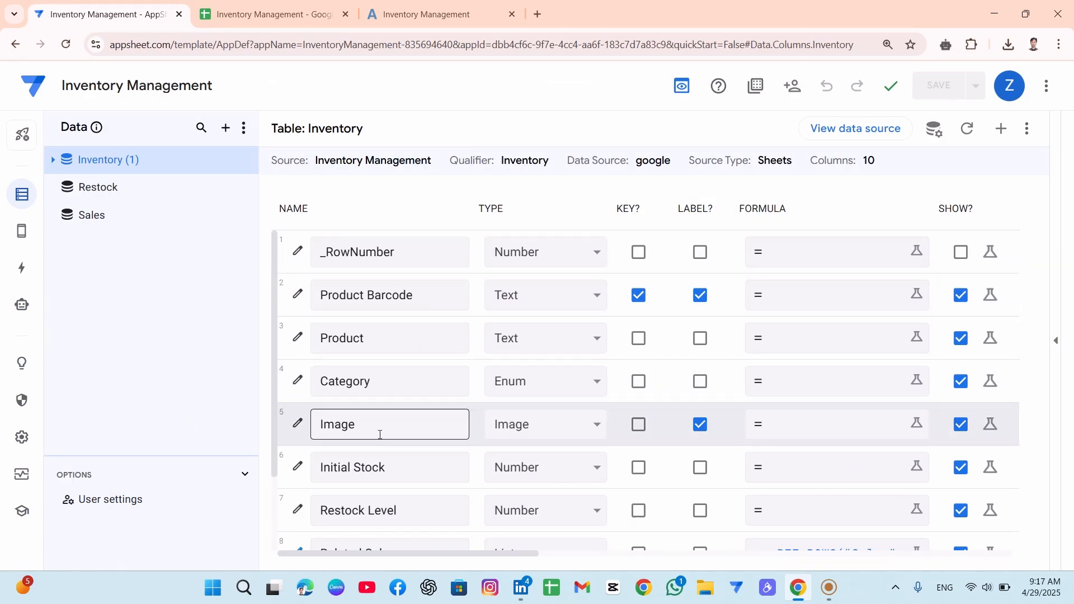
pyautogui.click(266, 14)
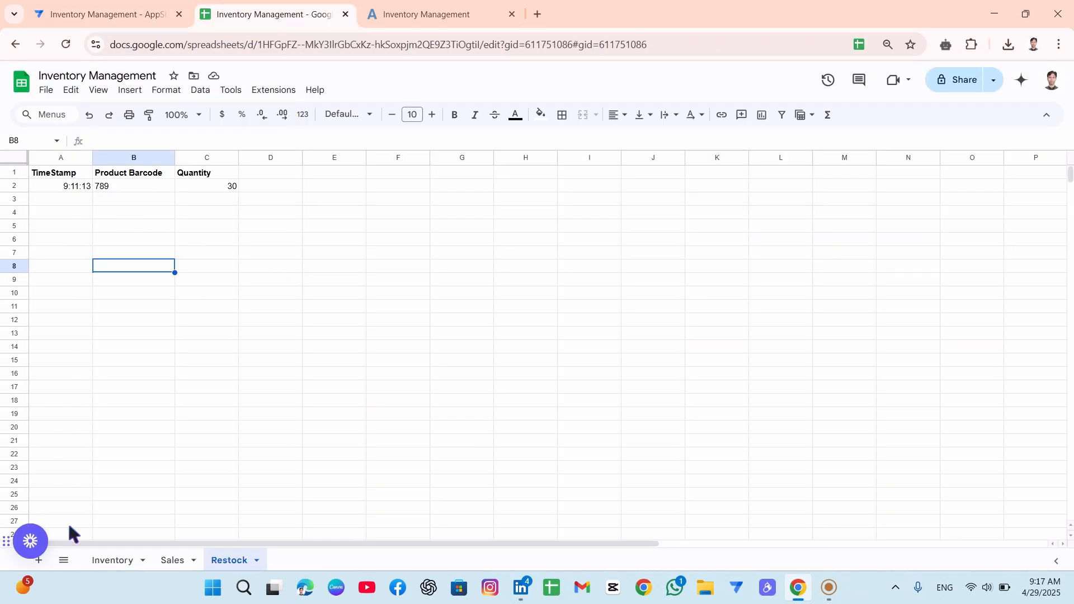
pyautogui.click(109, 561)
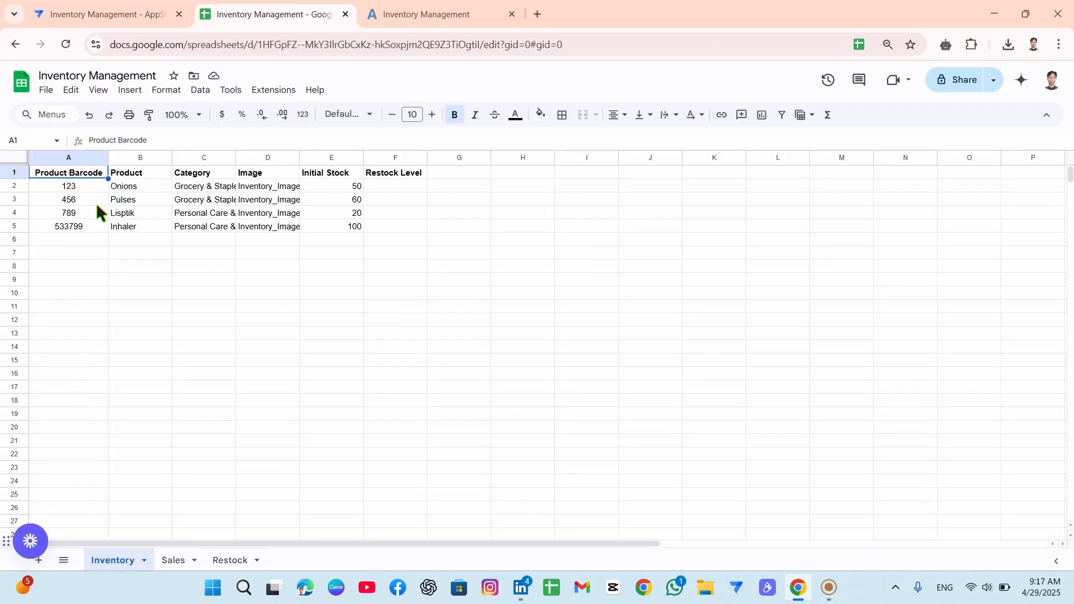
pyautogui.click(115, 16)
pyautogui.scroll(-2, 442, 503)
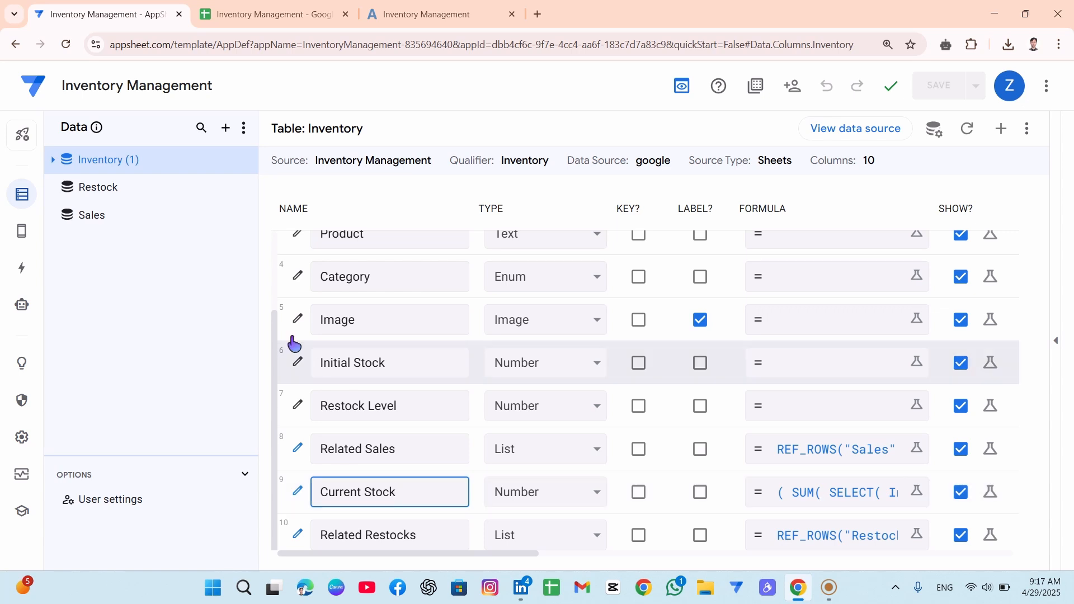
# - Open the Restock table in the AppSheet editor and compare its columns with the Restock sheet in Google Sheets
pyautogui.click(80, 192)
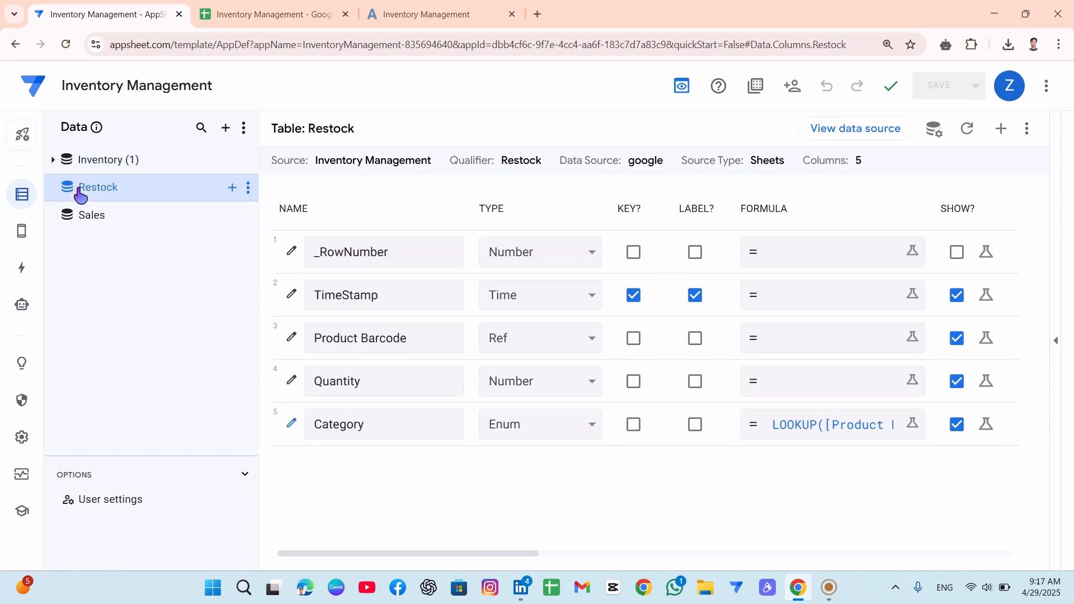
pyautogui.click(268, 14)
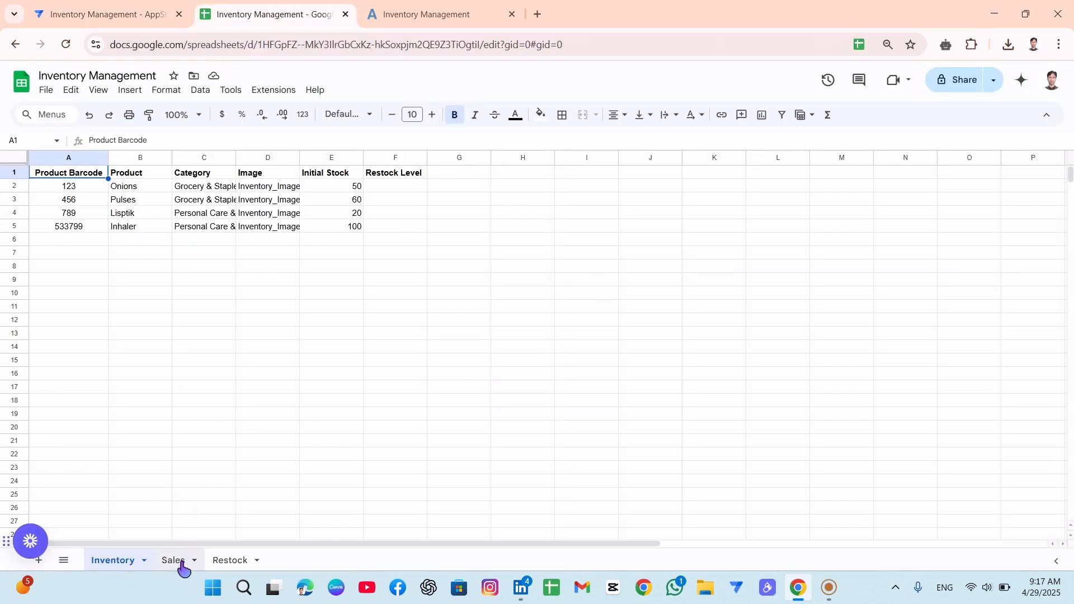
pyautogui.click(230, 561)
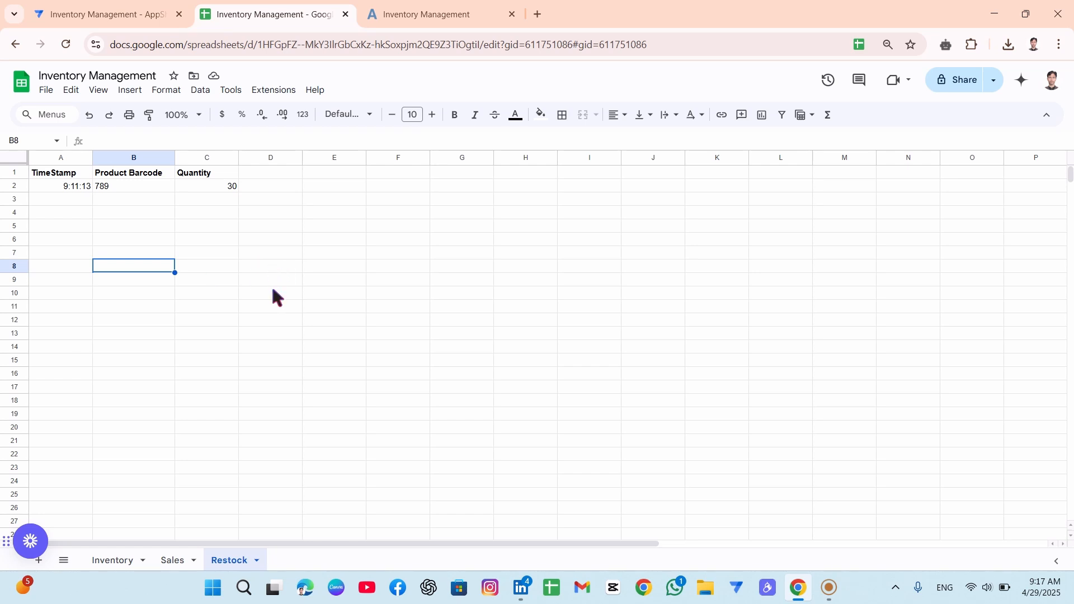
pyautogui.click(108, 13)
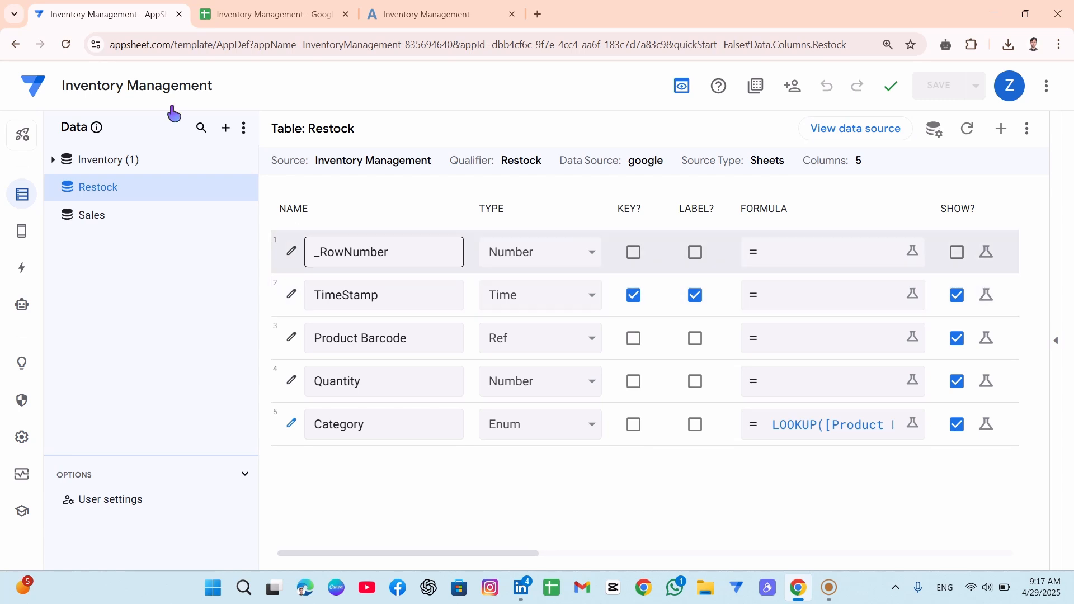
pyautogui.click(264, 9)
pyautogui.click(84, 11)
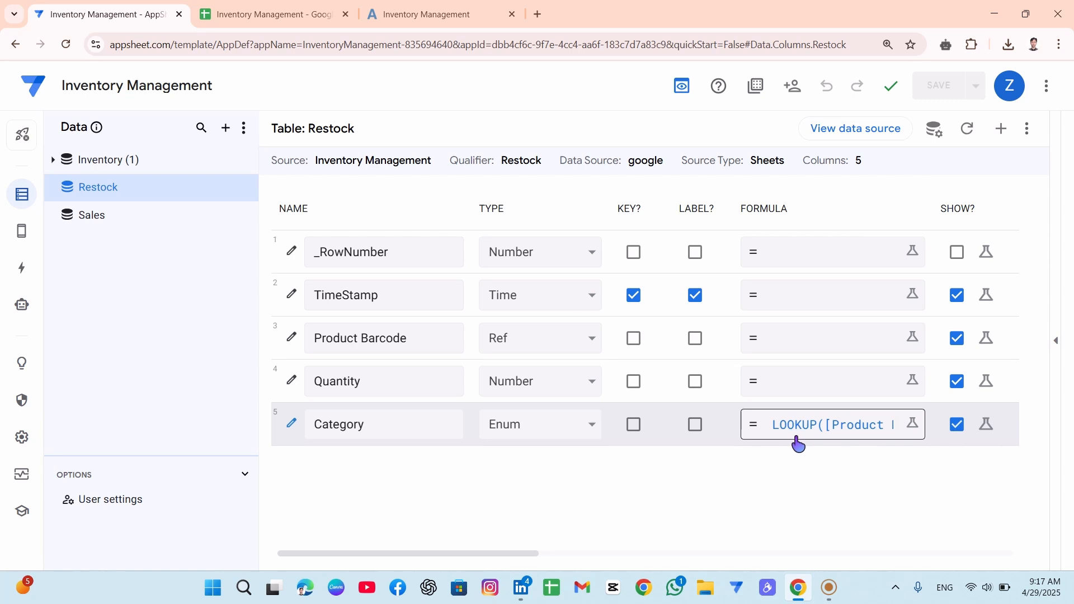
# - Open the Restock table's Category formula and examine each argument of its LOOKUP expression
pyautogui.click(815, 432)
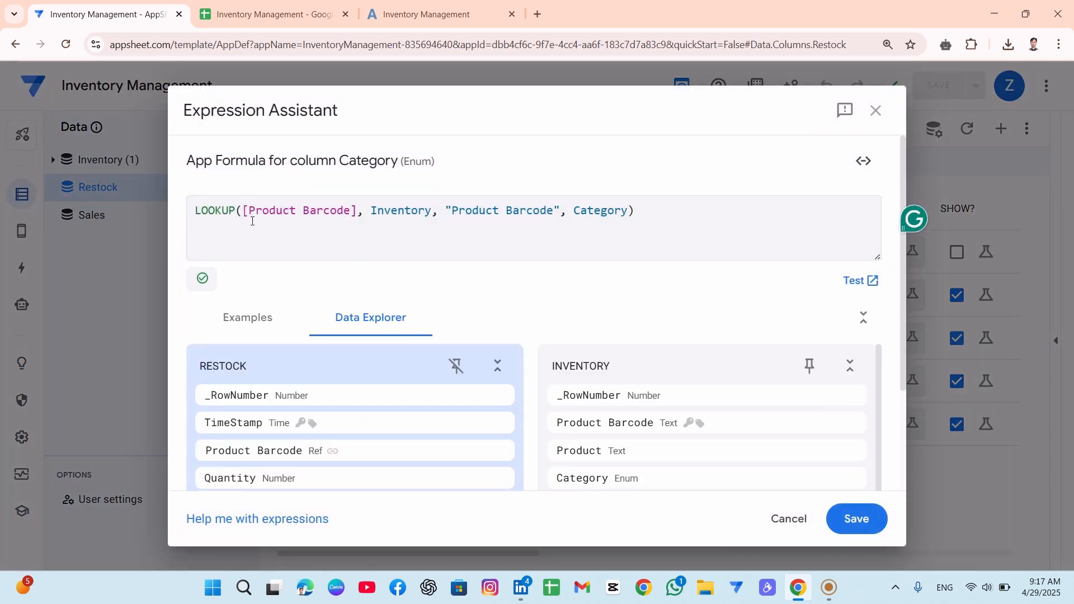
pyautogui.moveTo(245, 205); pyautogui.dragTo(378, 211)
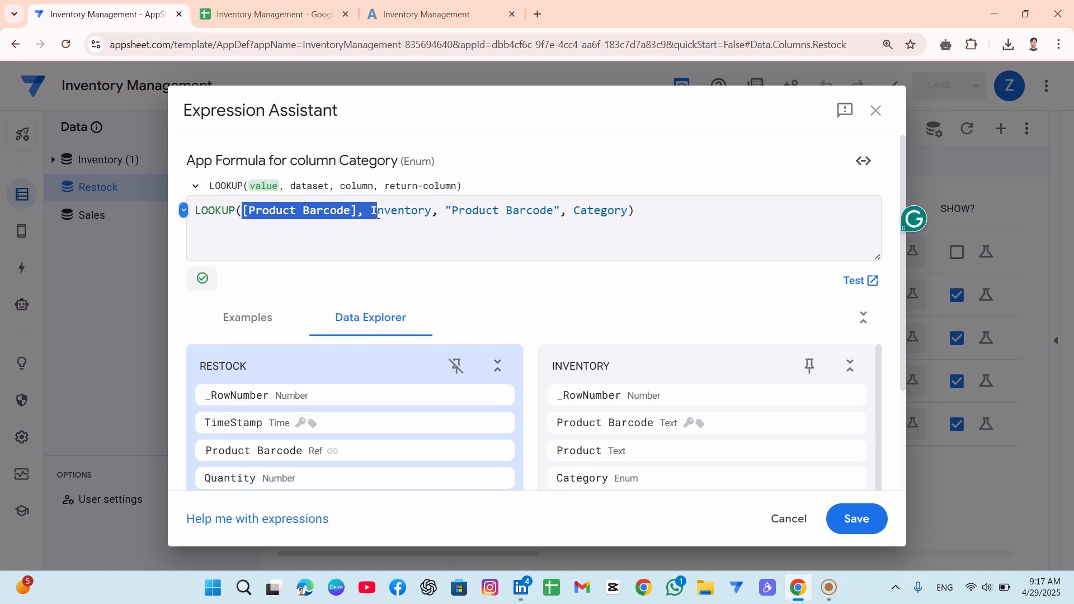
pyautogui.click(371, 212)
pyautogui.hotkey('shift', 'End')
pyautogui.click(452, 228)
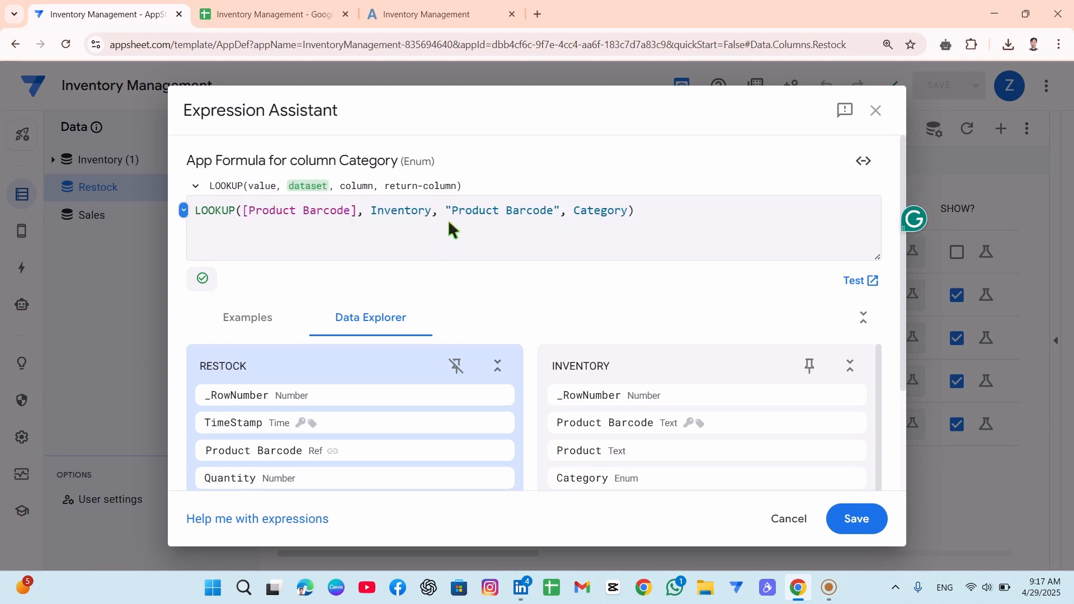
pyautogui.moveTo(453, 213); pyautogui.dragTo(631, 215)
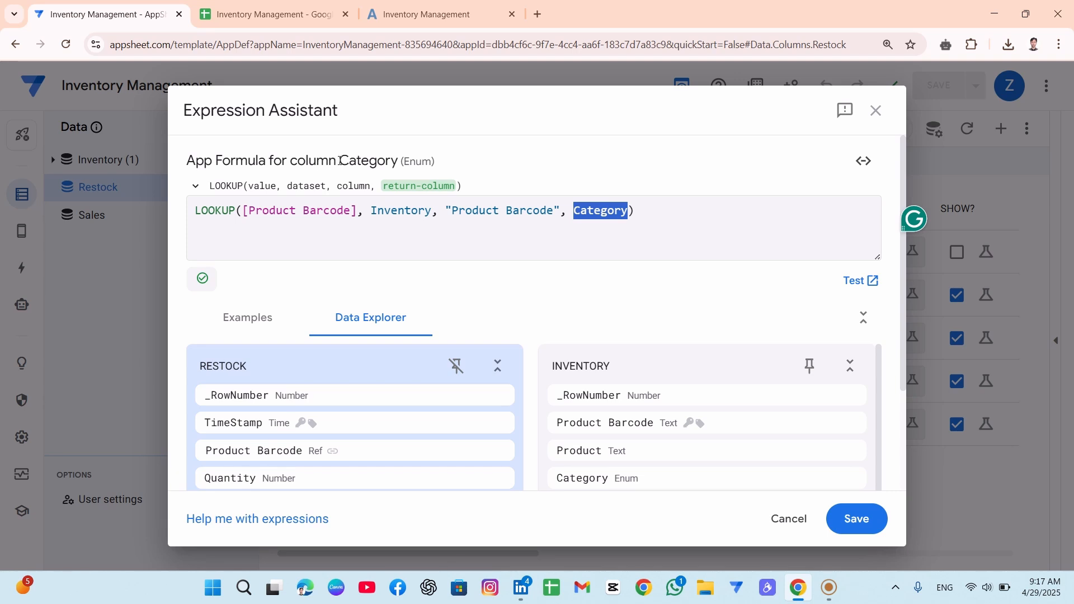
pyautogui.moveTo(340, 160); pyautogui.dragTo(409, 162)
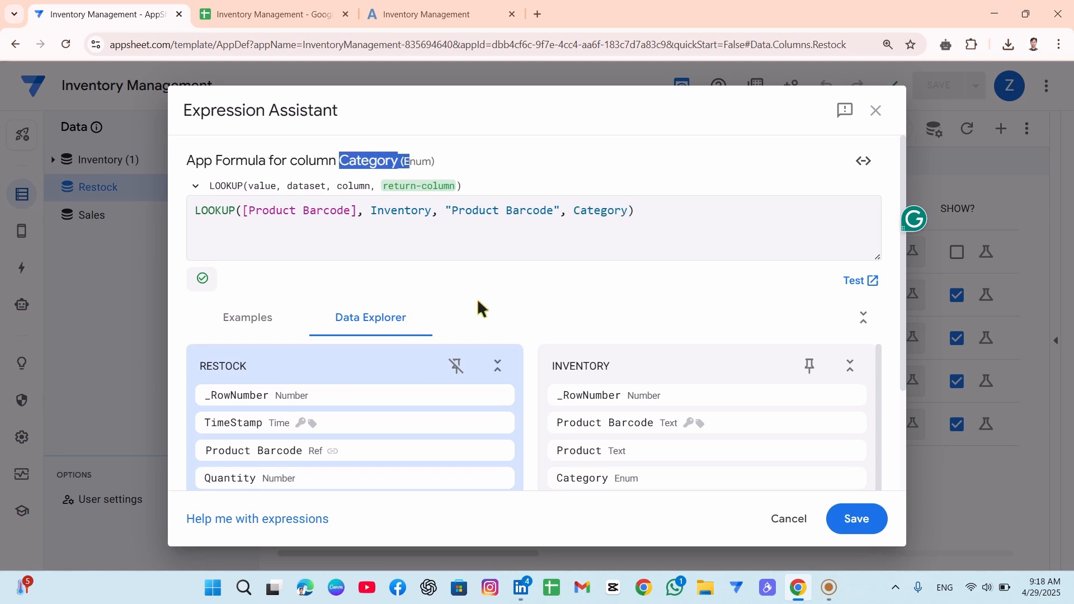
pyautogui.click(473, 280)
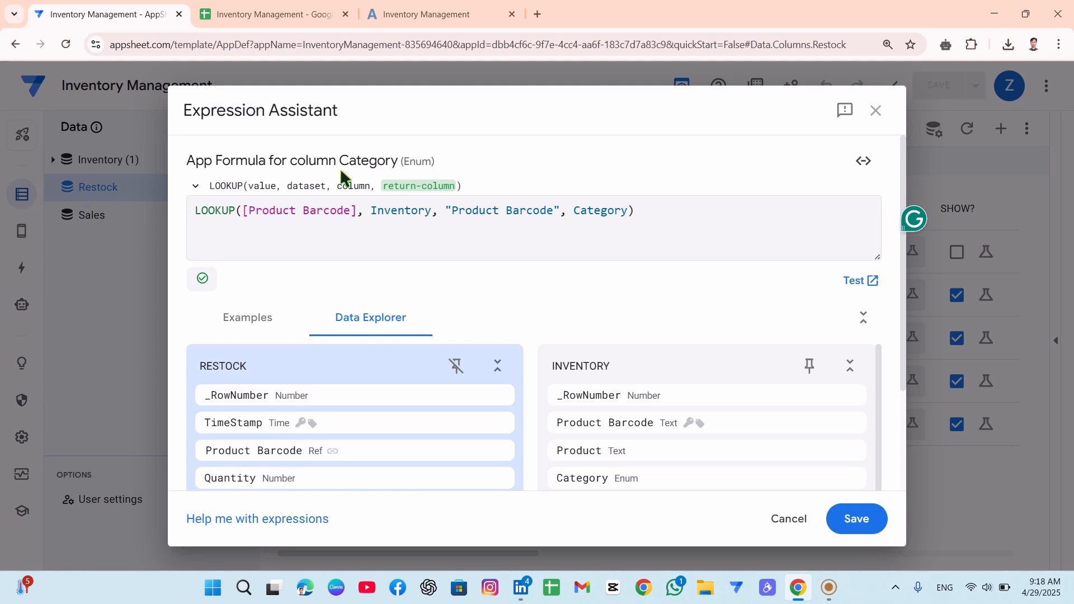
# - Review which column the Category formula fills, and save the LOOKUP expression
pyautogui.moveTo(338, 161); pyautogui.dragTo(390, 163)
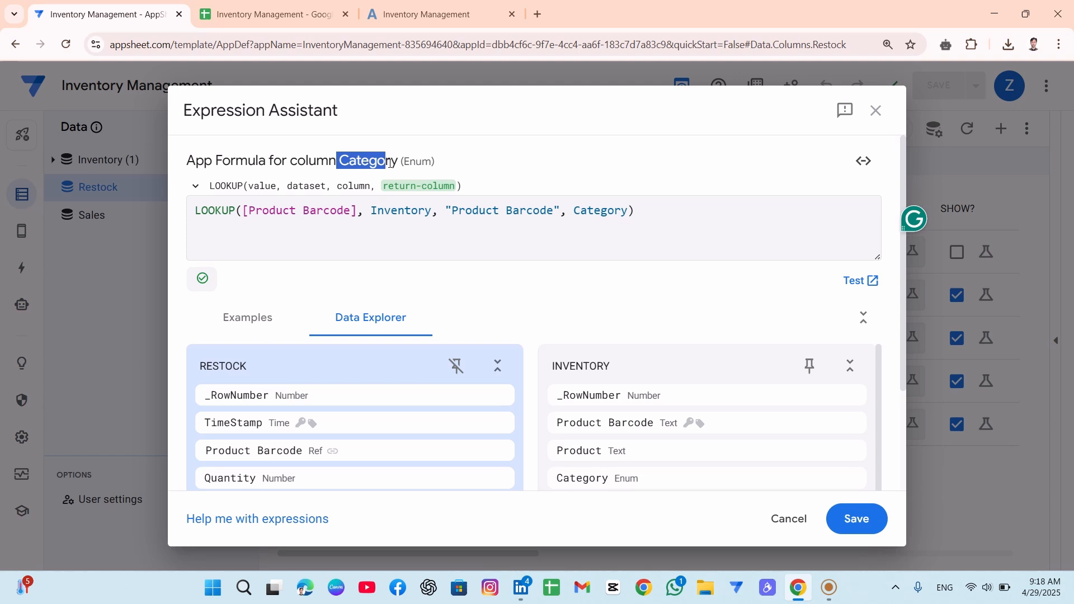
pyautogui.click(490, 219)
pyautogui.click(854, 518)
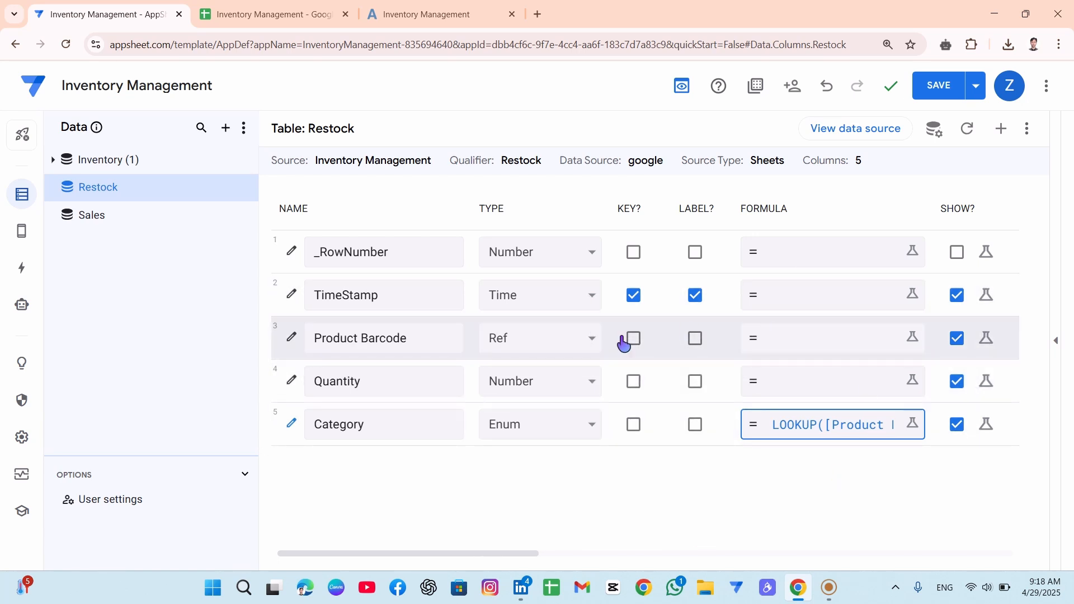
# - Open the Sales table in the editor and compare its columns with the Sales view in the running app
pyautogui.click(94, 224)
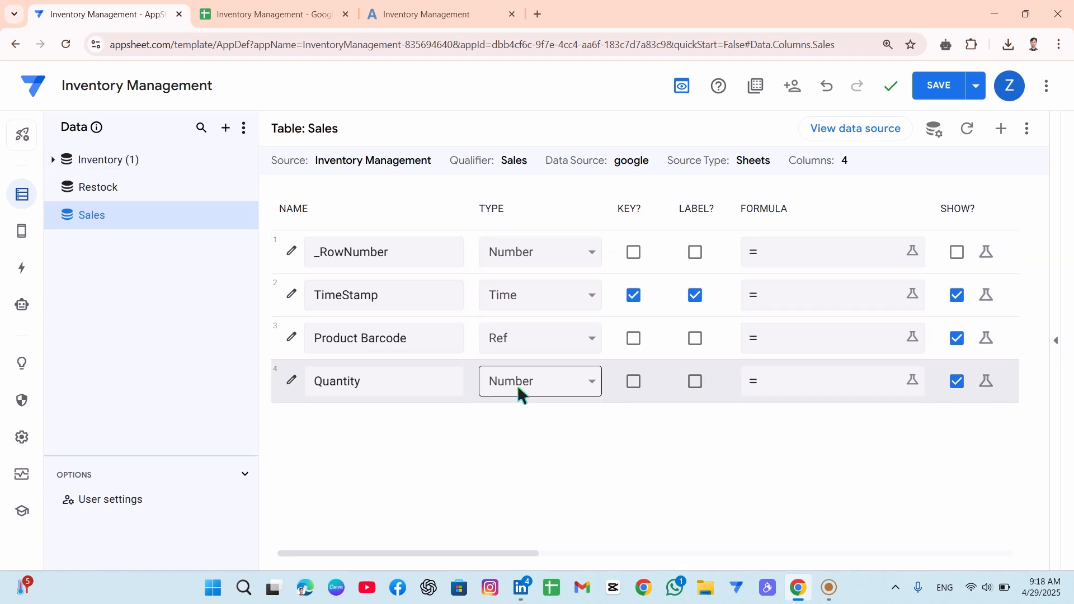
pyautogui.click(442, 12)
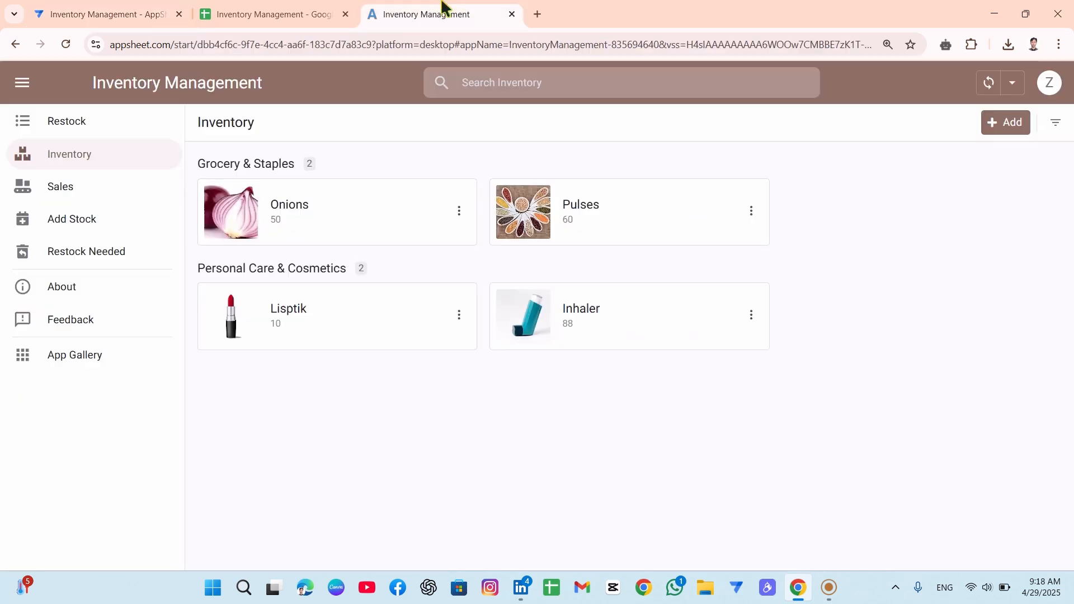
pyautogui.click(89, 191)
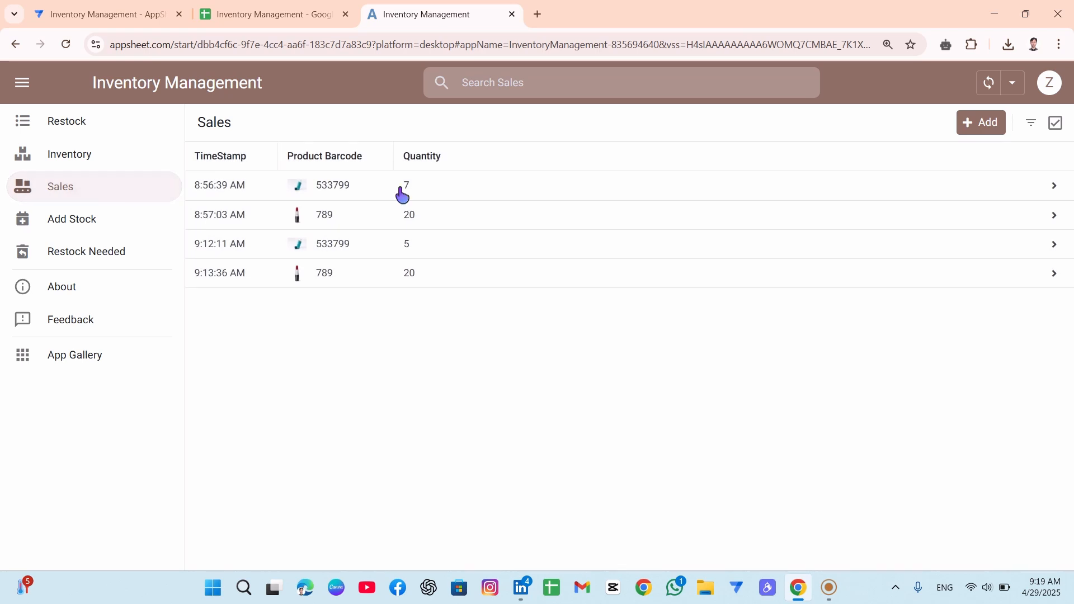
# - Start a new sales entry for product barcode 123, look over the form's fields, and discard the entry
pyautogui.click(991, 123)
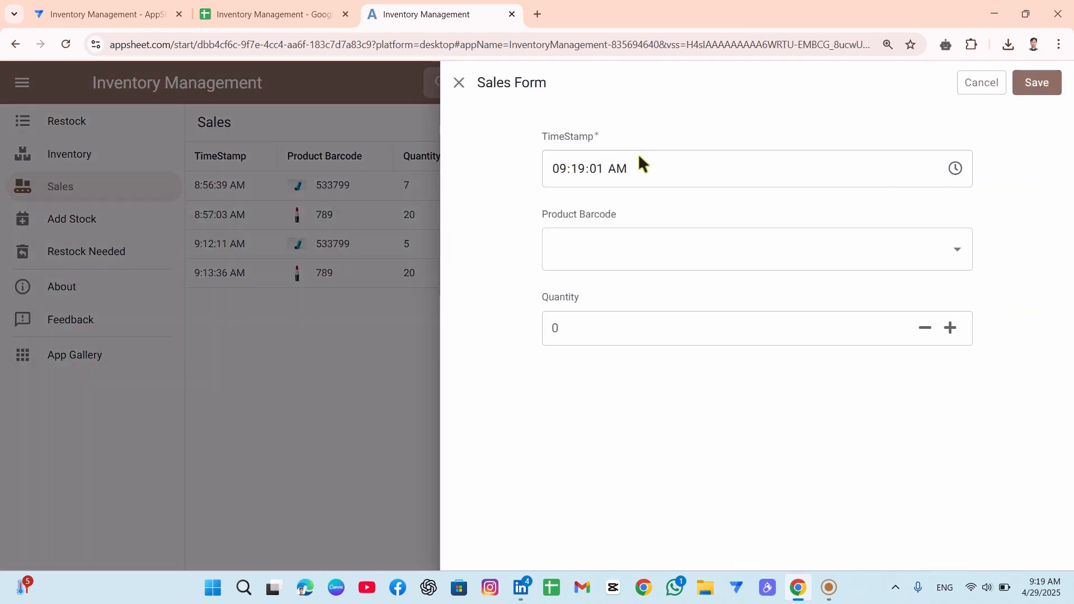
pyautogui.click(868, 249)
pyautogui.click(618, 338)
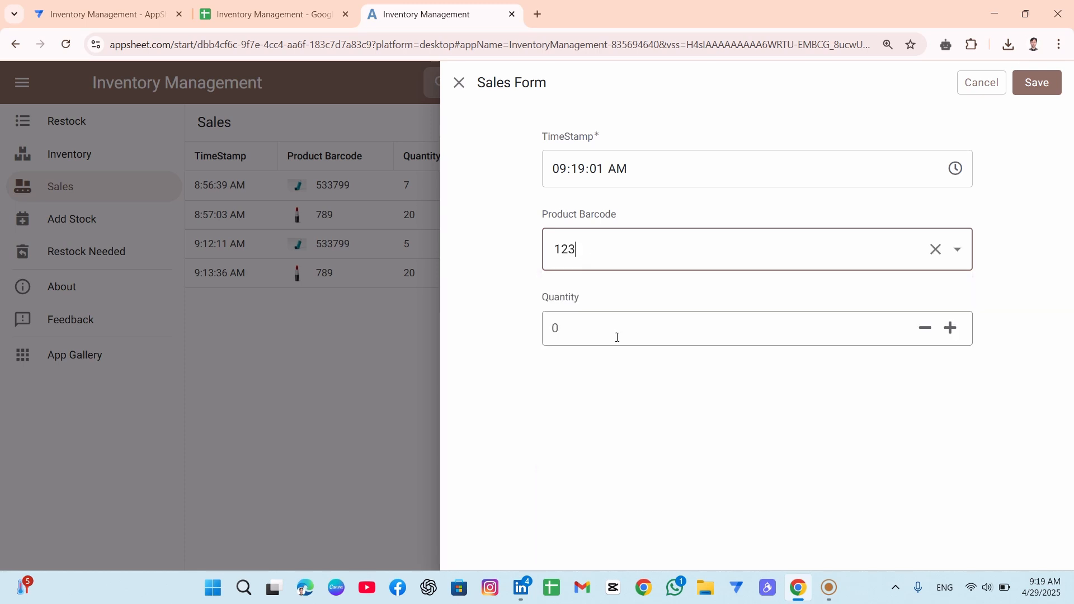
pyautogui.click(684, 325)
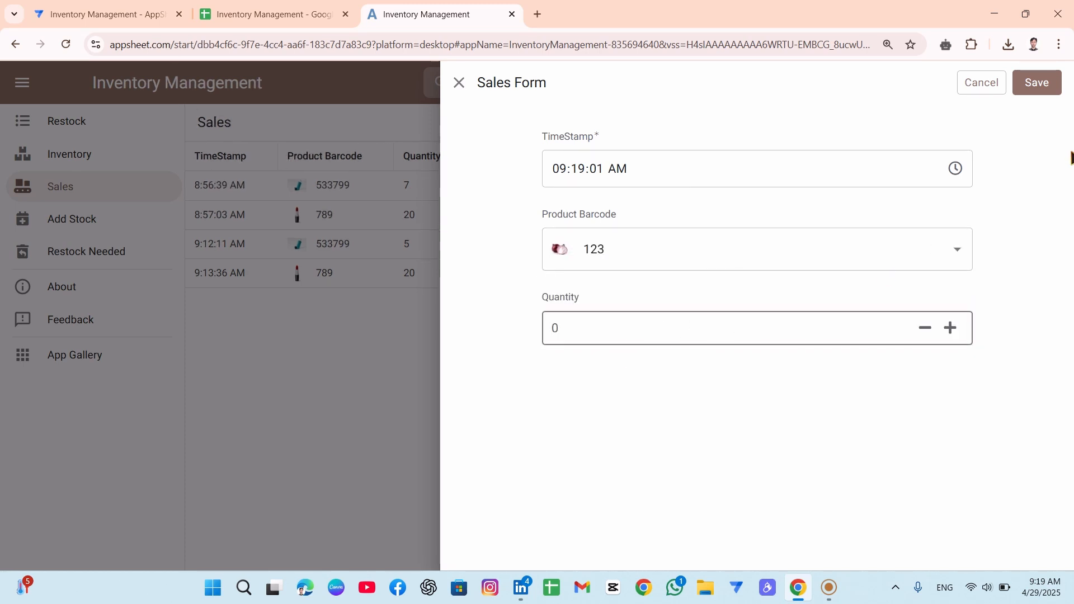
pyautogui.click(982, 84)
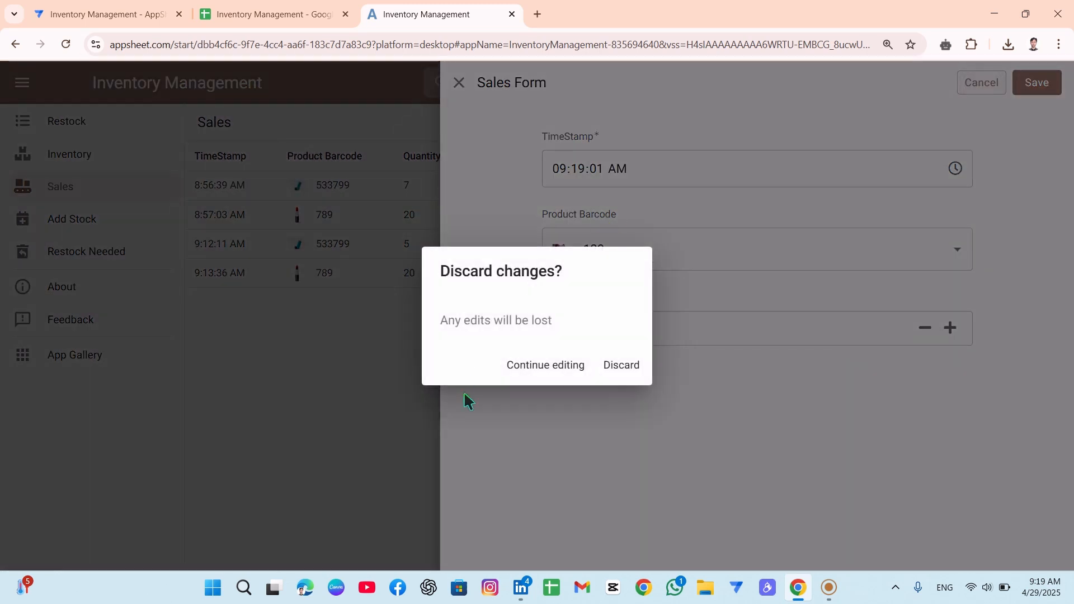
pyautogui.click(606, 366)
# - Open the Inventory table's Restock Needed slice in the editor and compare it with the running app's Restock Needed view
pyautogui.click(100, 14)
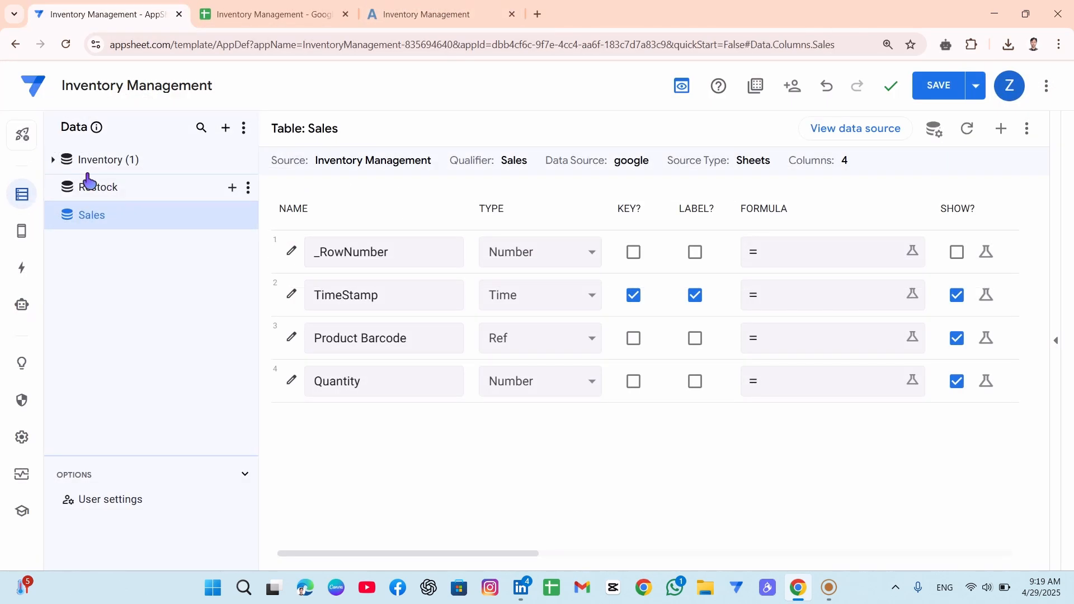
pyautogui.click(78, 162)
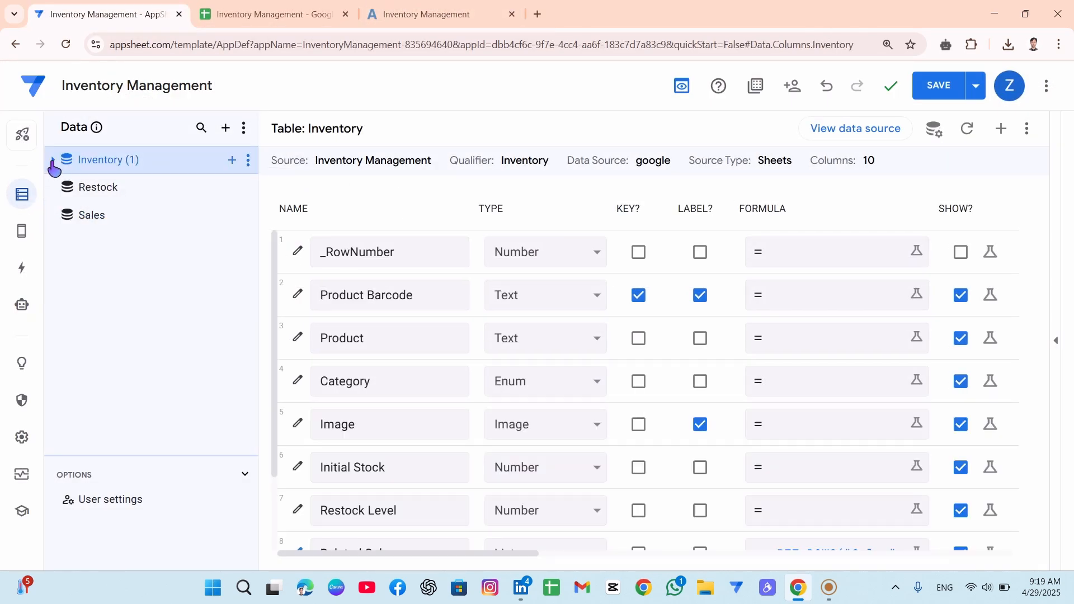
pyautogui.click(53, 162)
pyautogui.click(107, 196)
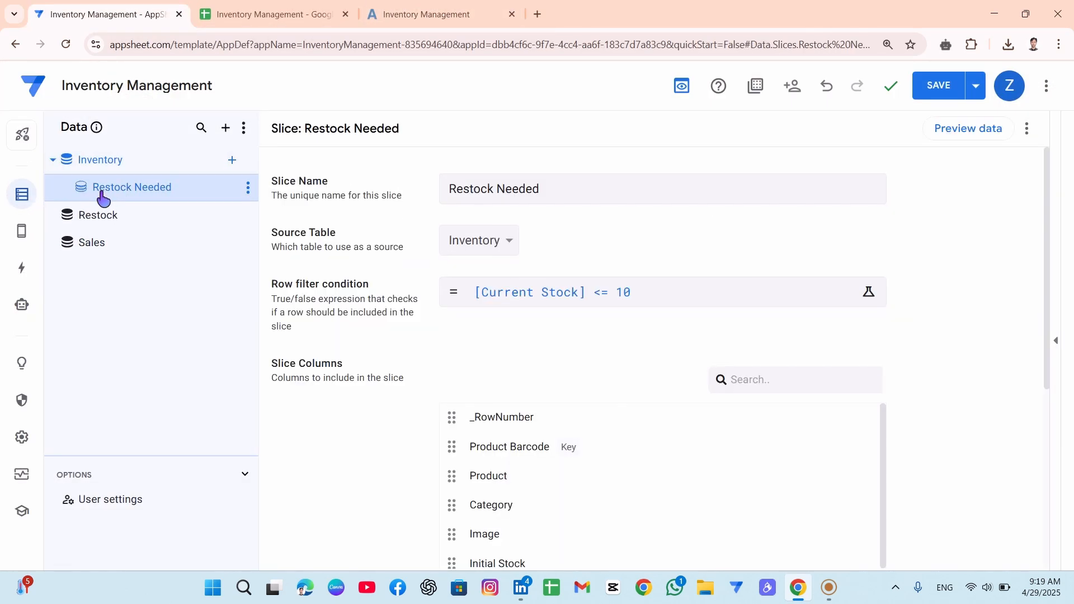
pyautogui.click(415, 12)
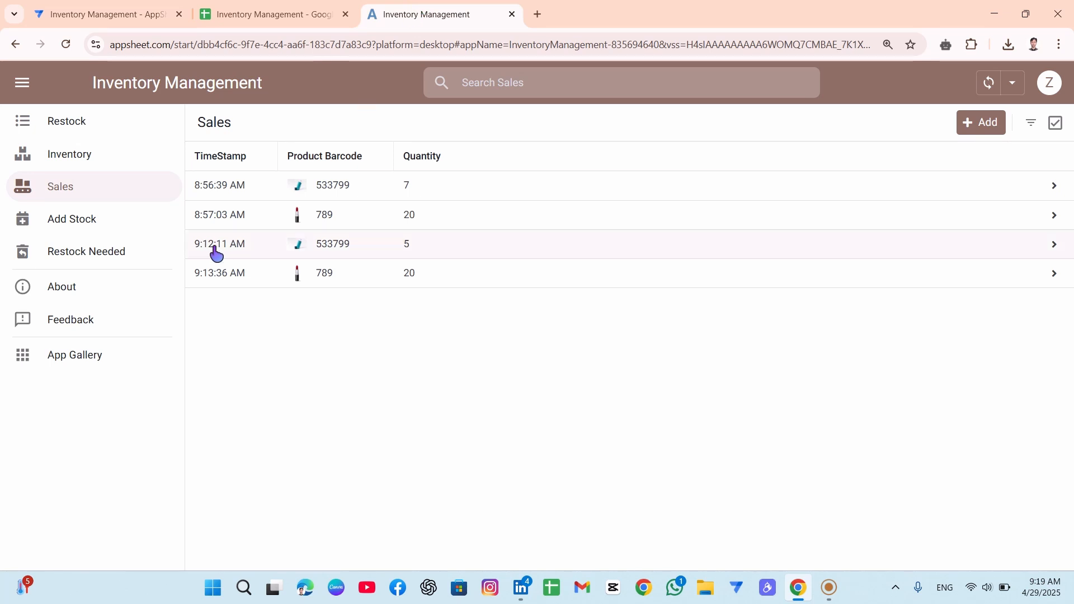
pyautogui.click(96, 260)
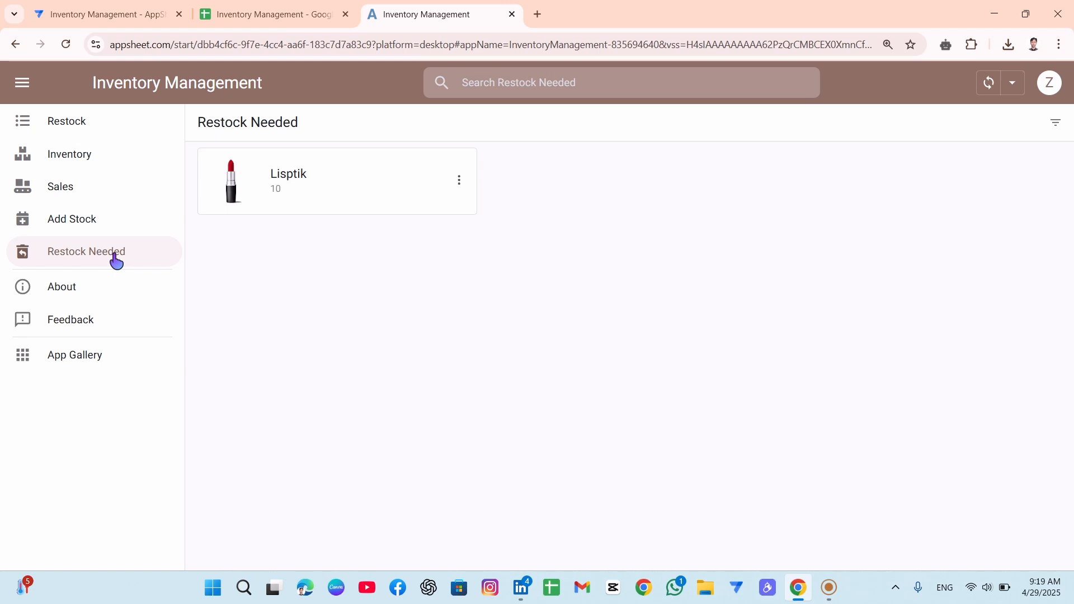
# - Check the Google Sheets file for a Restock Needed sheet, then examine the slice's row filter condition and close it without saving
pyautogui.click(239, 13)
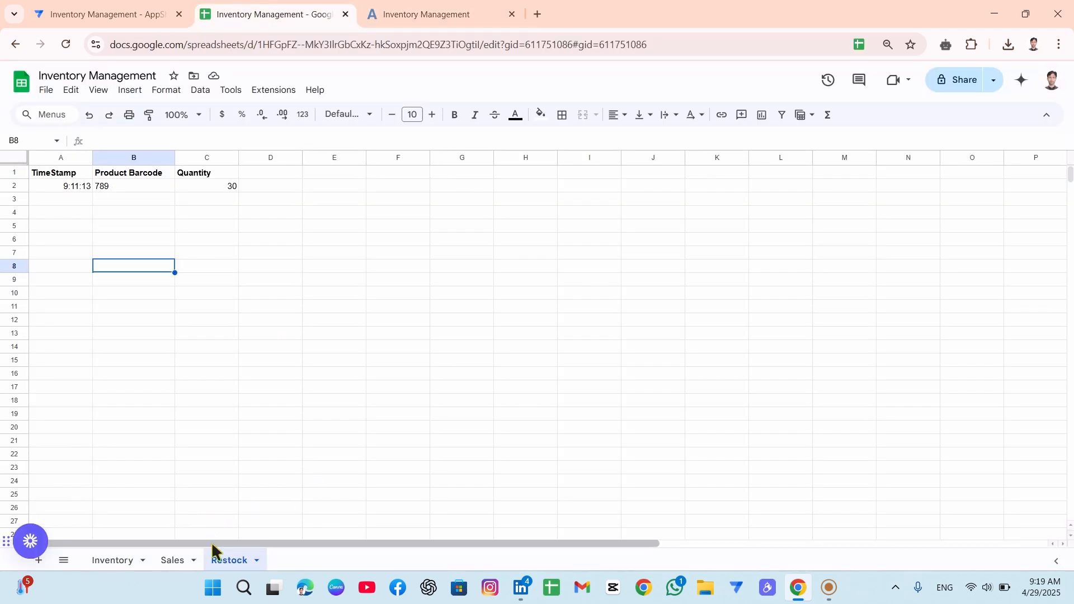
pyautogui.click(394, 10)
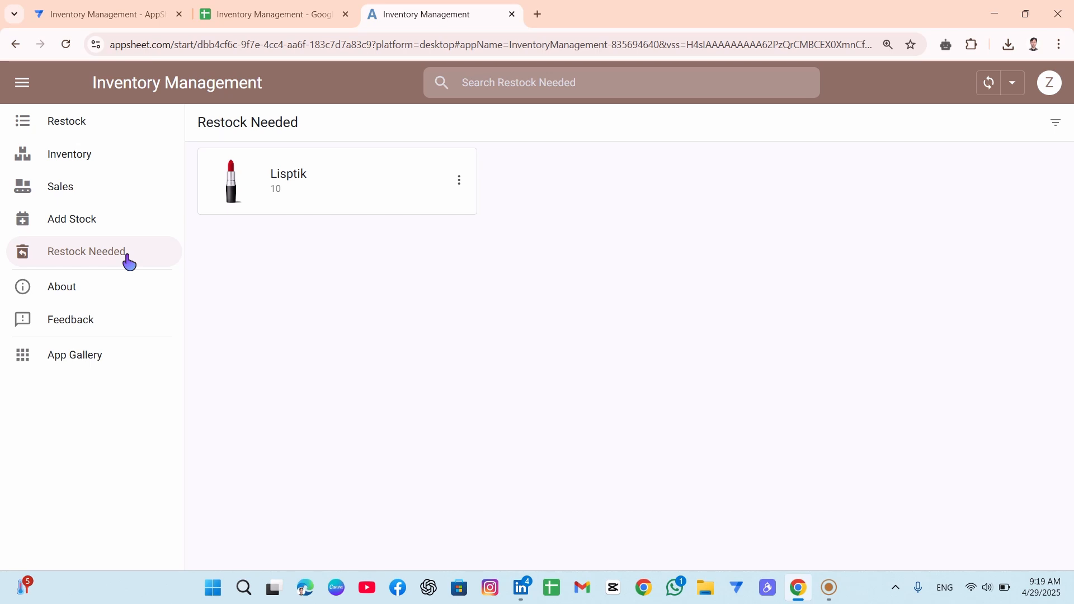
pyautogui.click(98, 13)
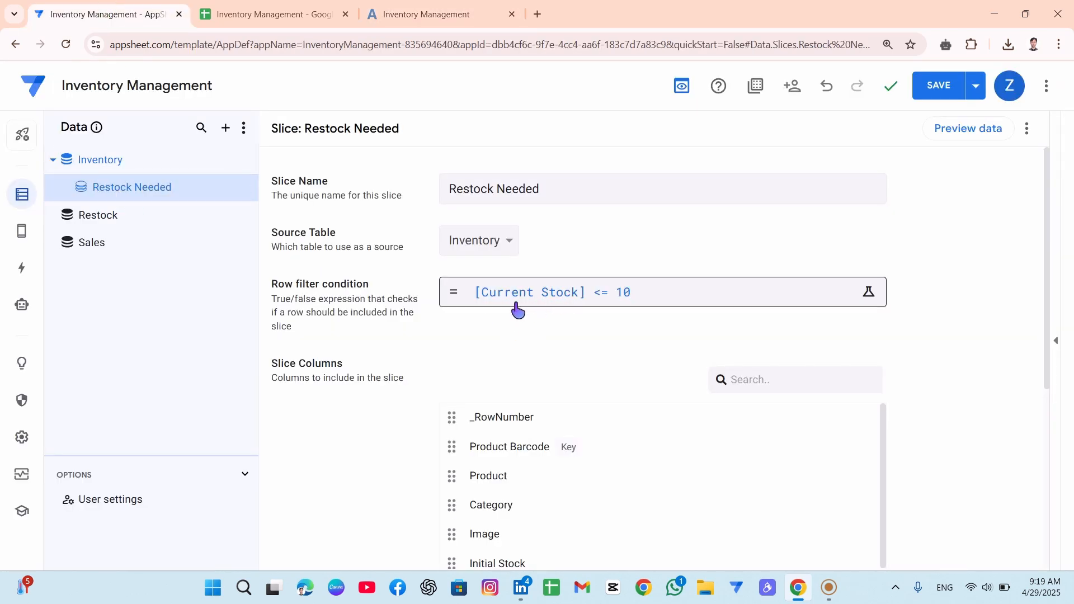
pyautogui.click(599, 302)
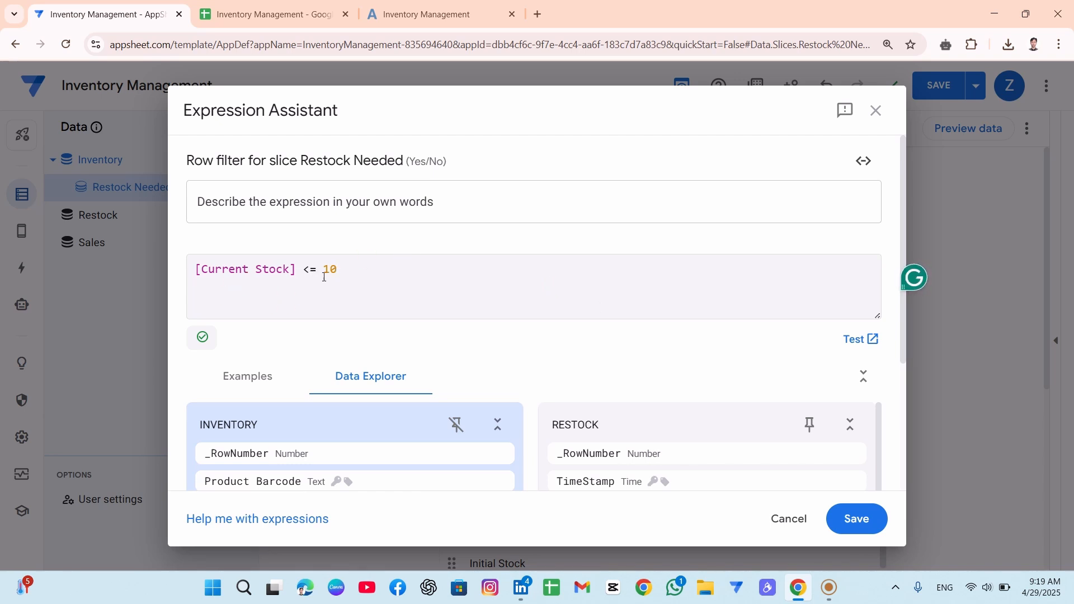
pyautogui.click(777, 529)
# - Compare stock levels in the app's Inventory and Restock Needed views, then re-examine the slice's row filter expression and close it
pyautogui.click(269, 14)
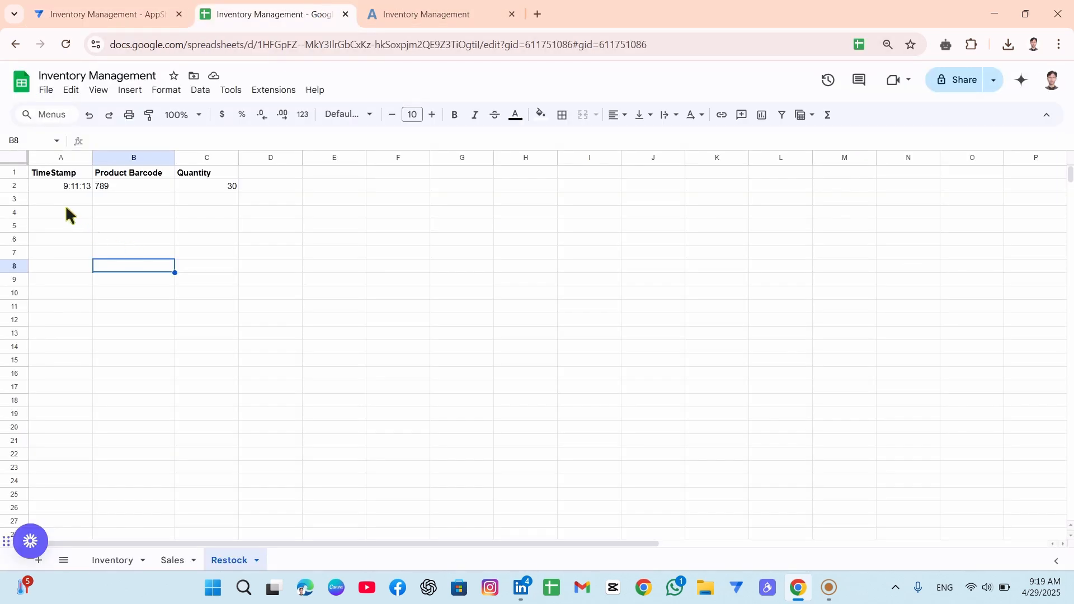
pyautogui.click(397, 10)
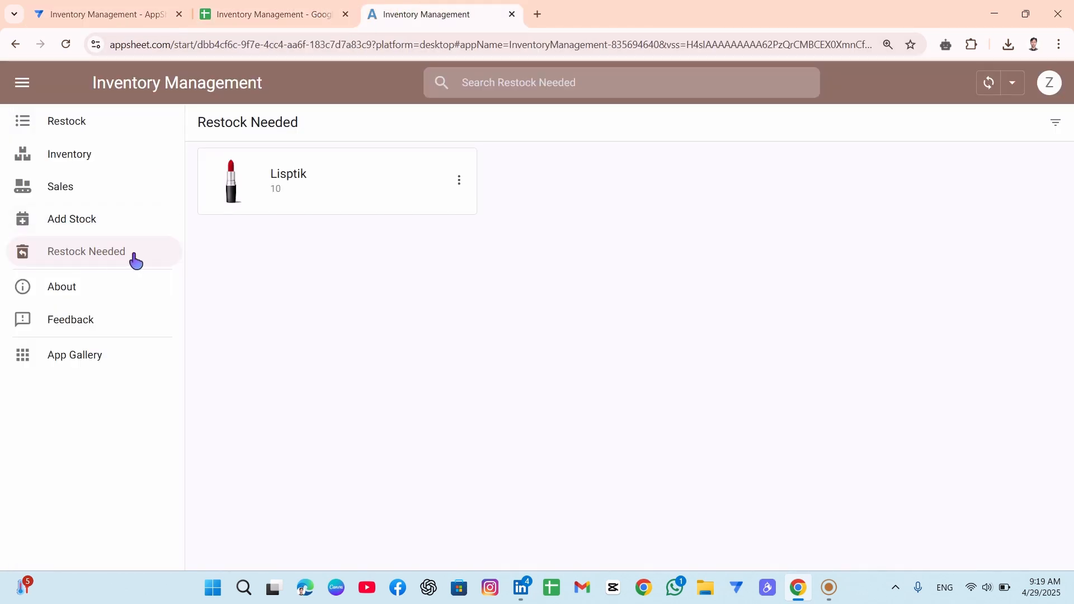
pyautogui.click(99, 166)
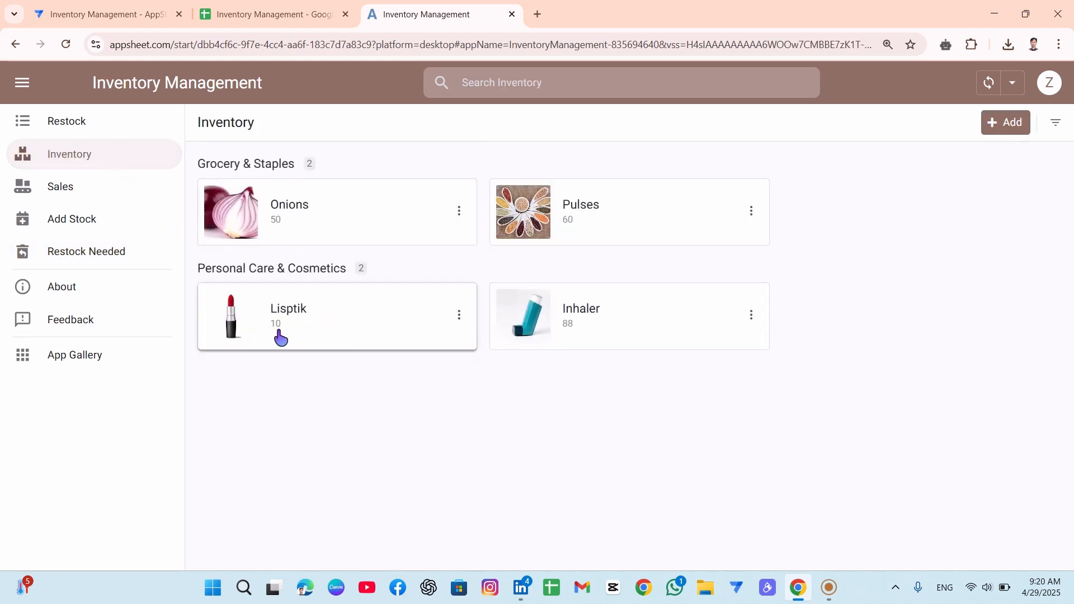
pyautogui.click(84, 259)
pyautogui.click(141, 8)
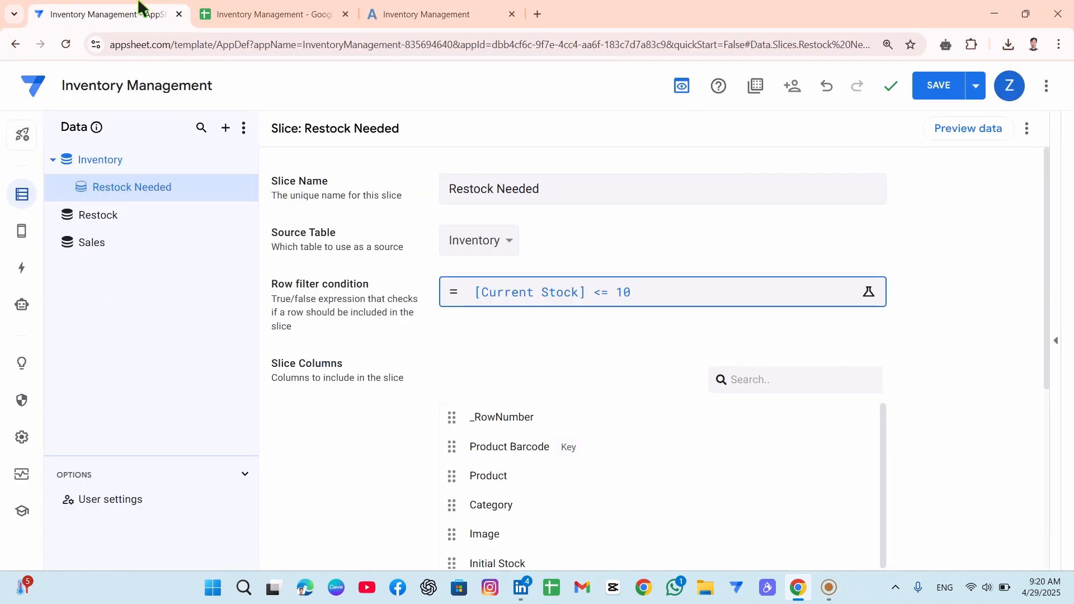
pyautogui.click(541, 294)
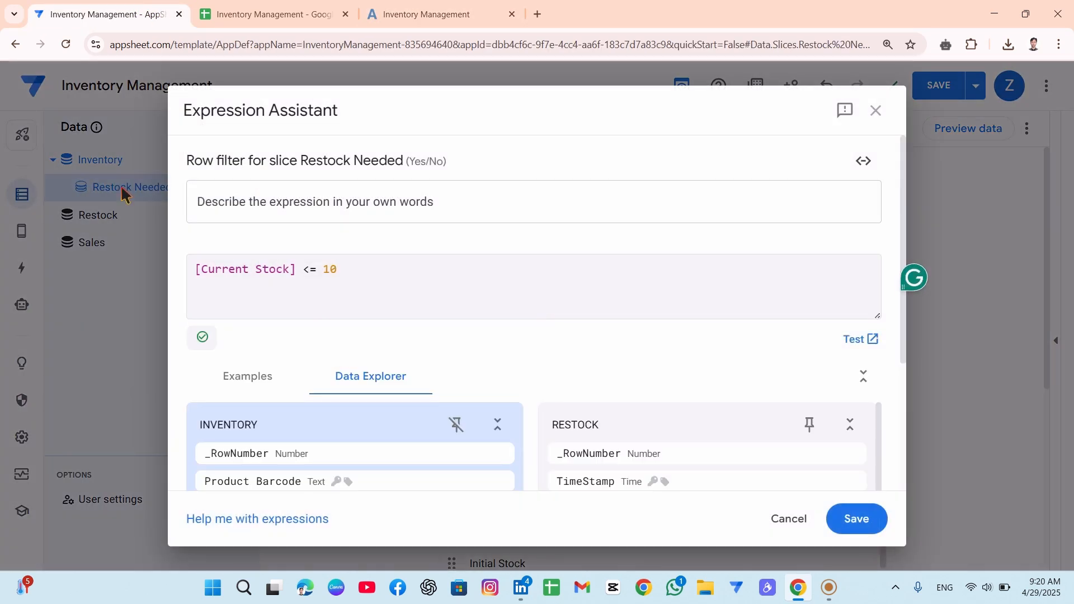
pyautogui.click(875, 111)
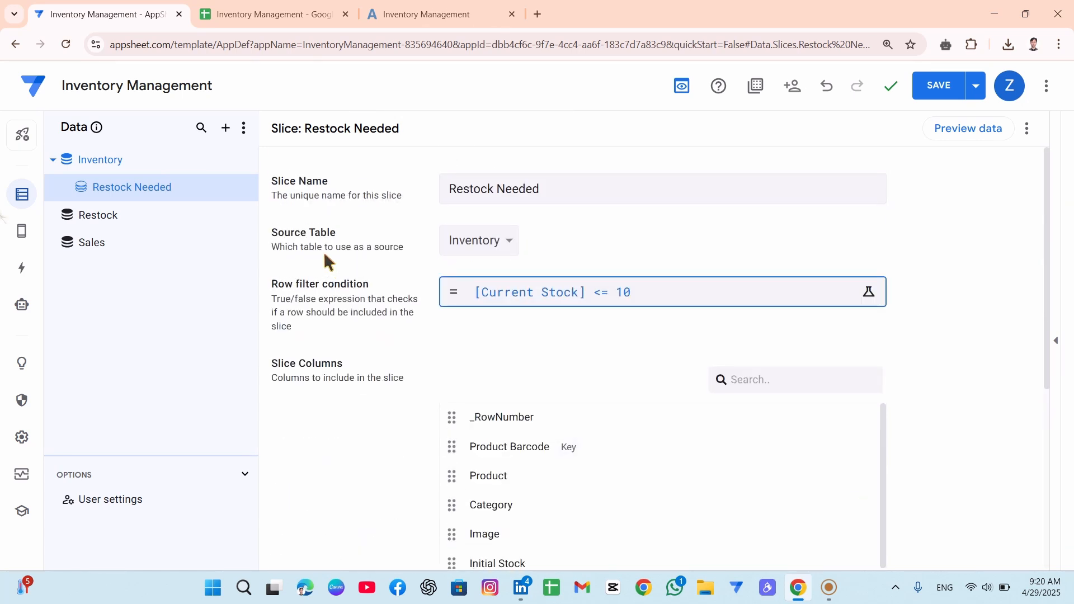
# - Open the app's Views in the editor and look through the Inventory and Sales view settings
pyautogui.click(24, 239)
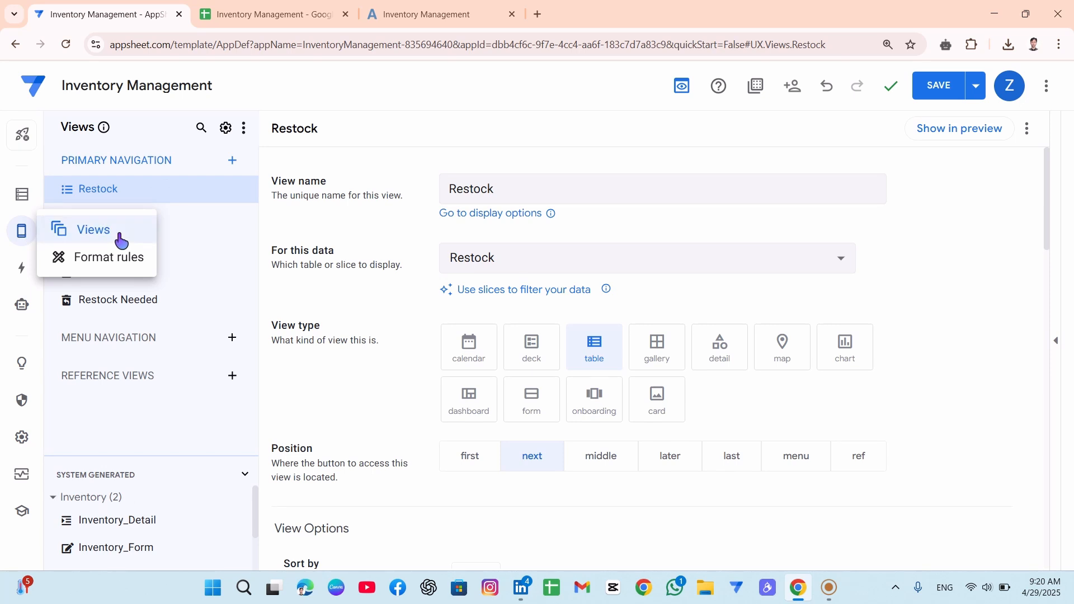
pyautogui.click(119, 240)
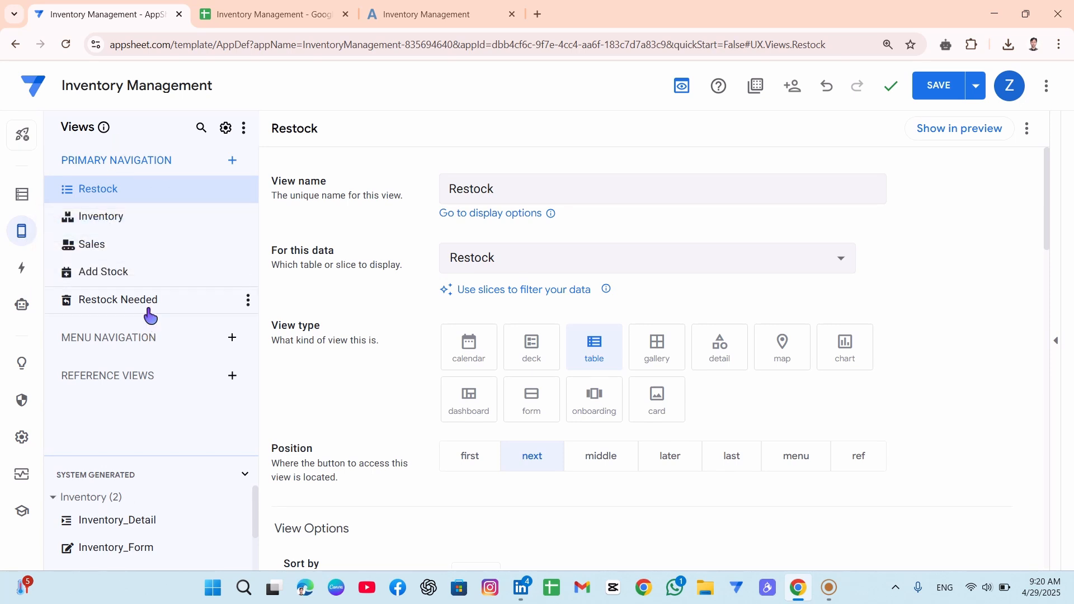
pyautogui.click(109, 216)
pyautogui.click(112, 247)
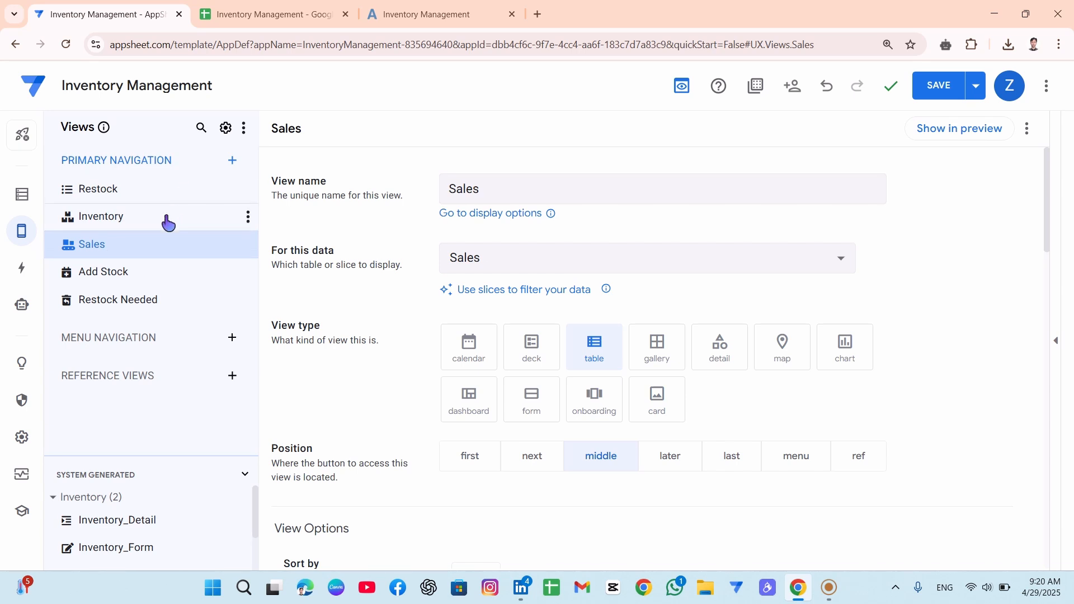
pyautogui.scroll(-7, 606, 307)
pyautogui.scroll(7, 607, 308)
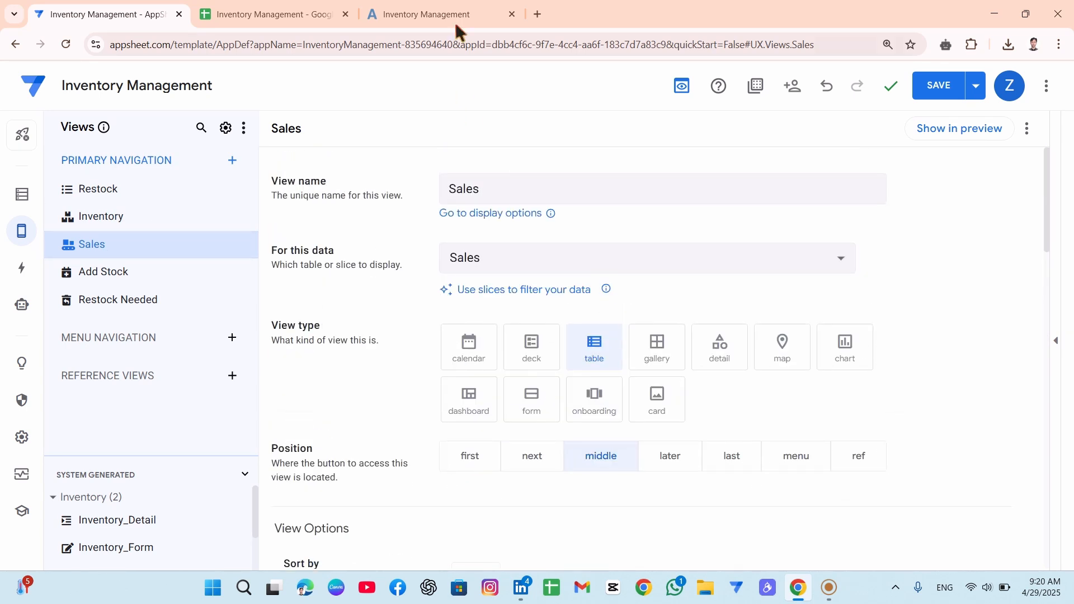
# - Go through the running app's Restock, Inventory, Sales, Add Stock and Restock Needed views and compare them with the sheets in Google Sheets
pyautogui.click(441, 17)
pyautogui.click(61, 124)
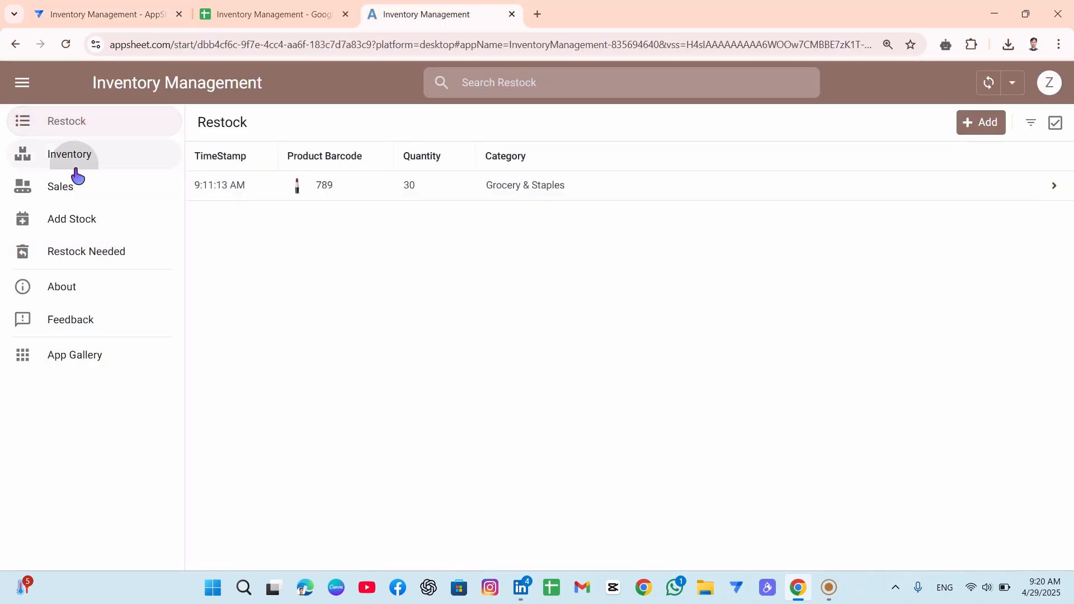
pyautogui.click(72, 166)
pyautogui.click(65, 198)
pyautogui.click(66, 227)
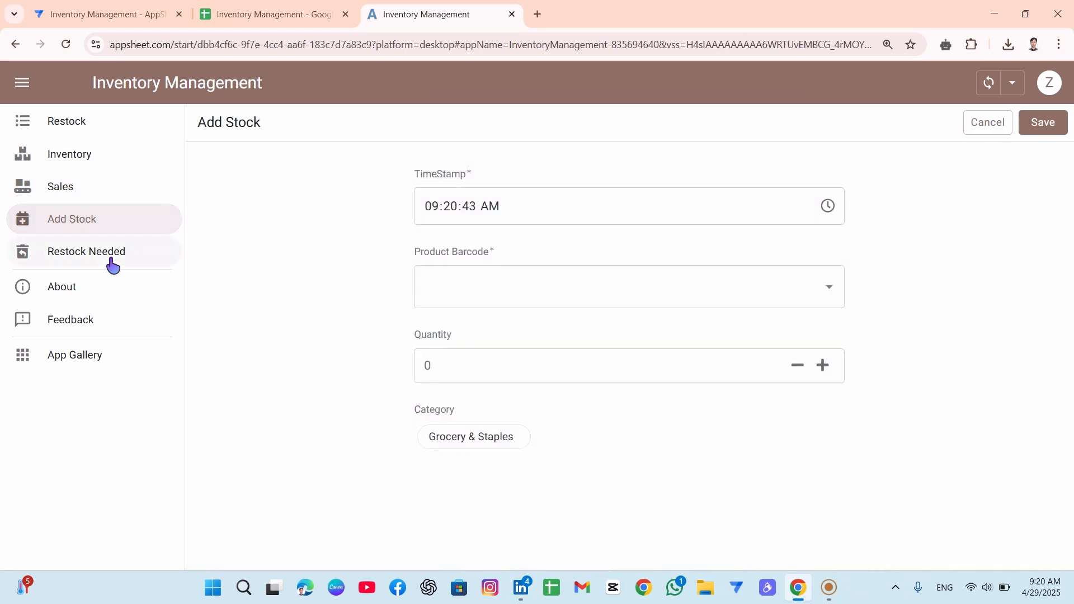
pyautogui.click(100, 257)
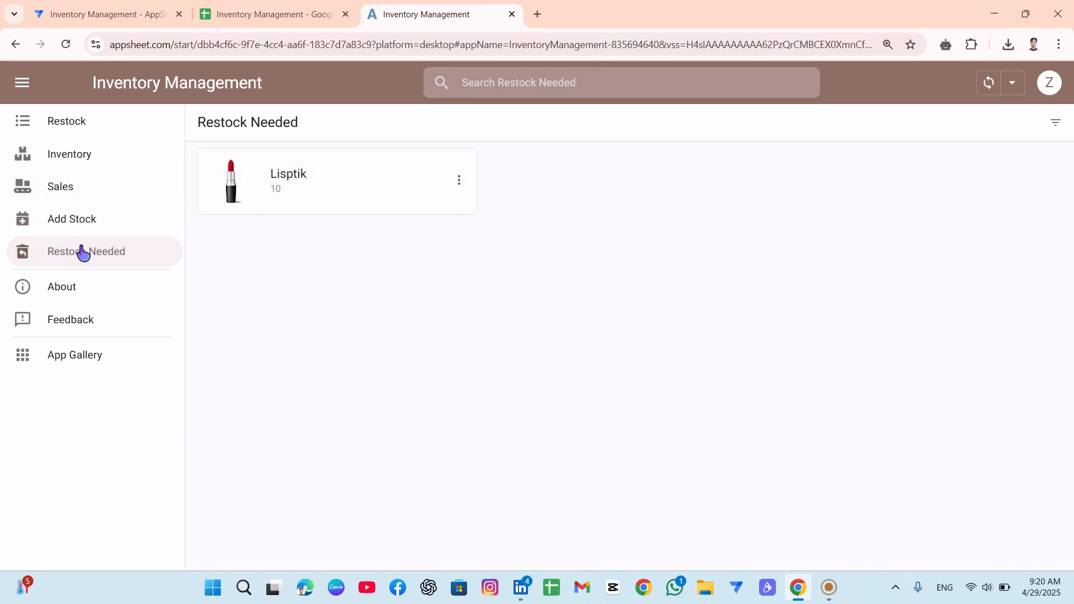
pyautogui.click(270, 20)
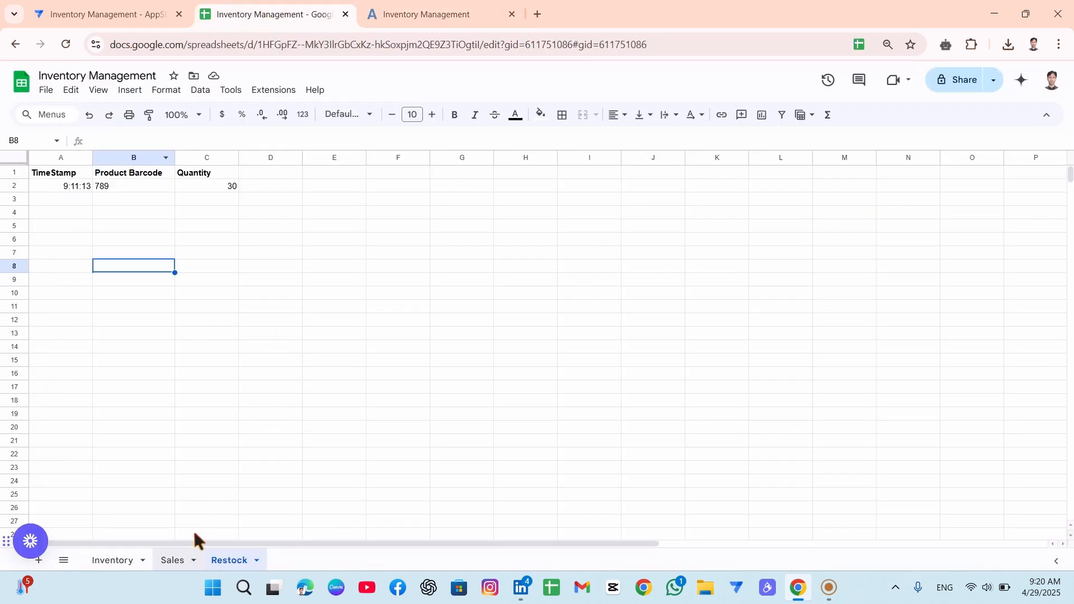
pyautogui.click(411, 6)
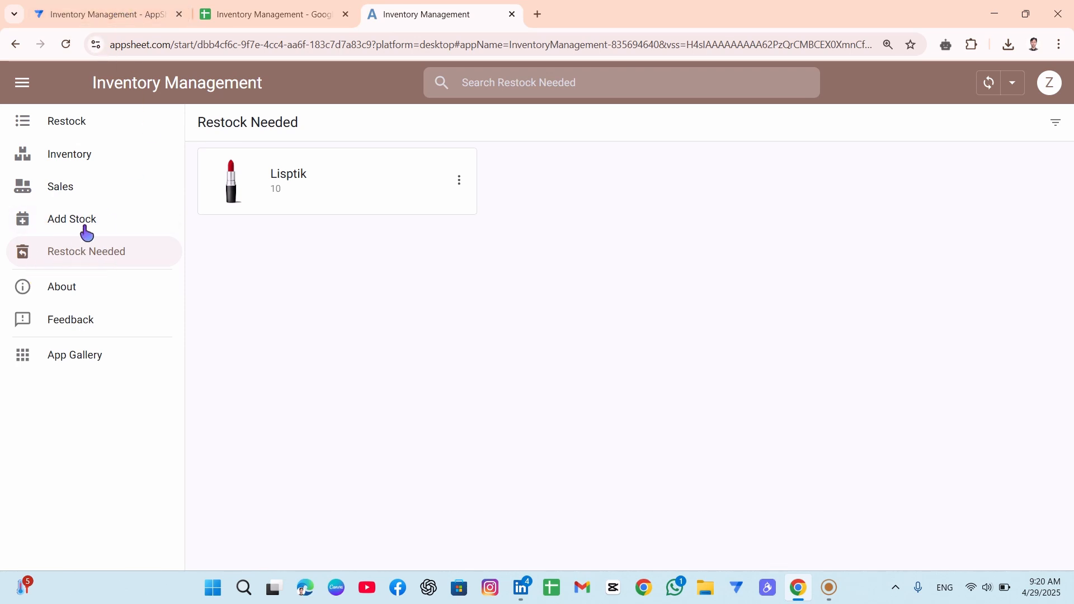
# - Open the Add Stock view's settings in the AppSheet editor and compare its source table options with the Restock sheet in Google Sheets
pyautogui.click(136, 10)
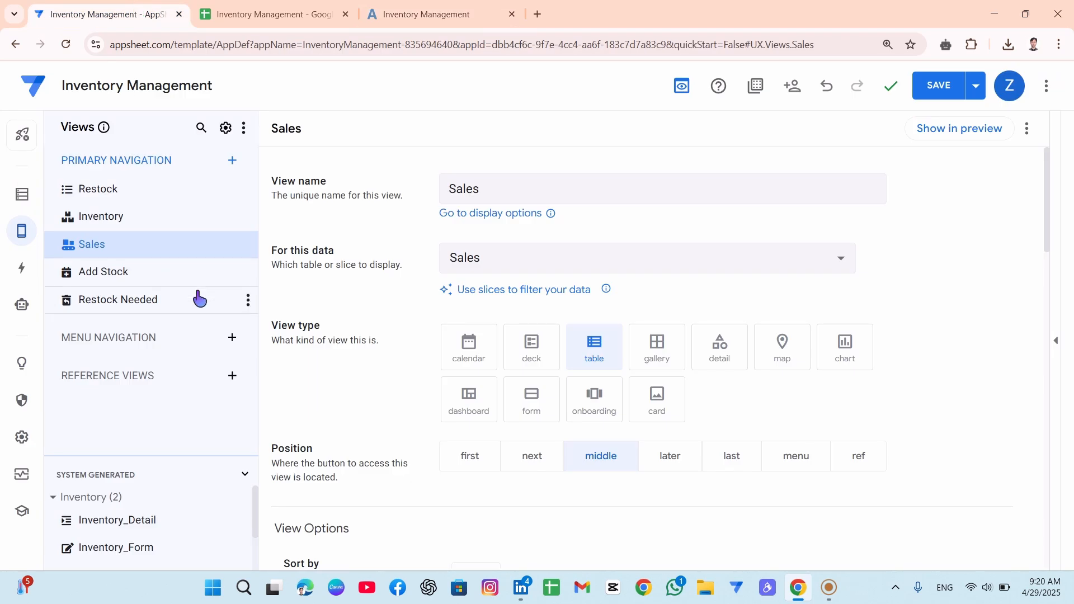
pyautogui.click(155, 283)
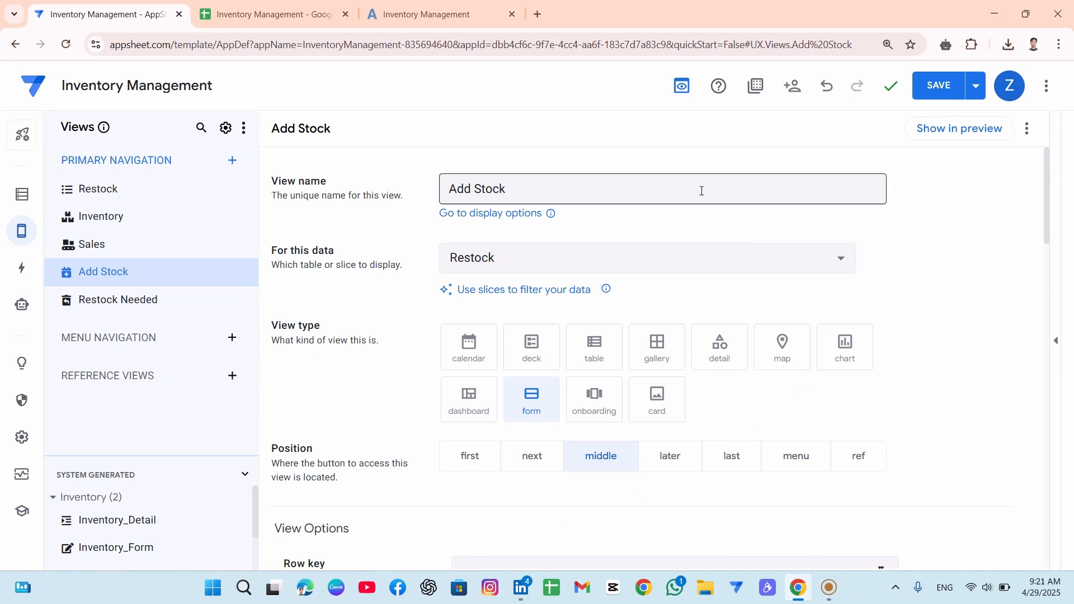
pyautogui.click(524, 258)
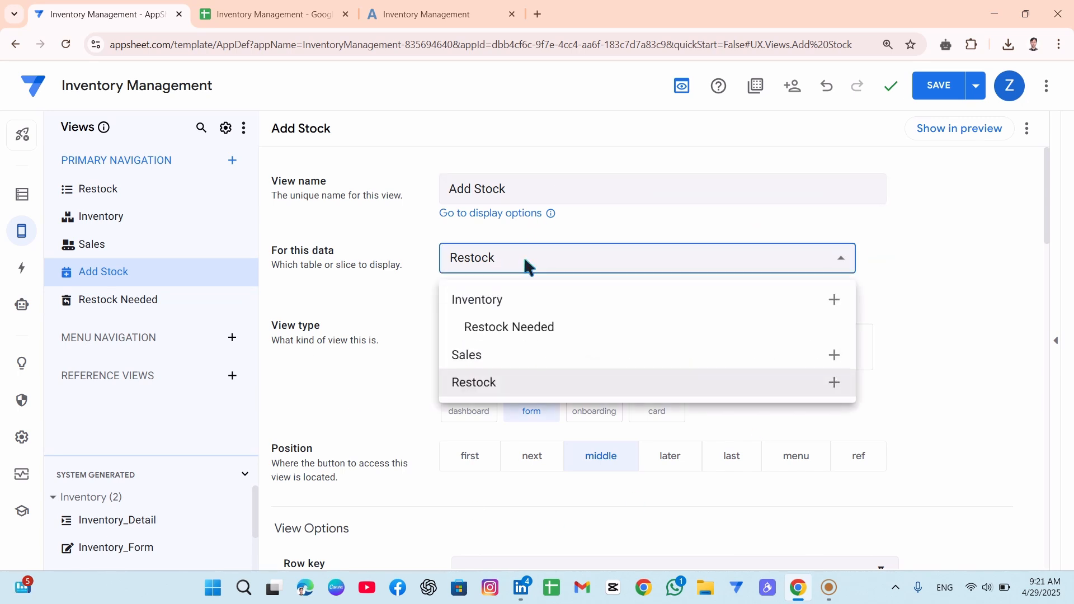
pyautogui.click(523, 258)
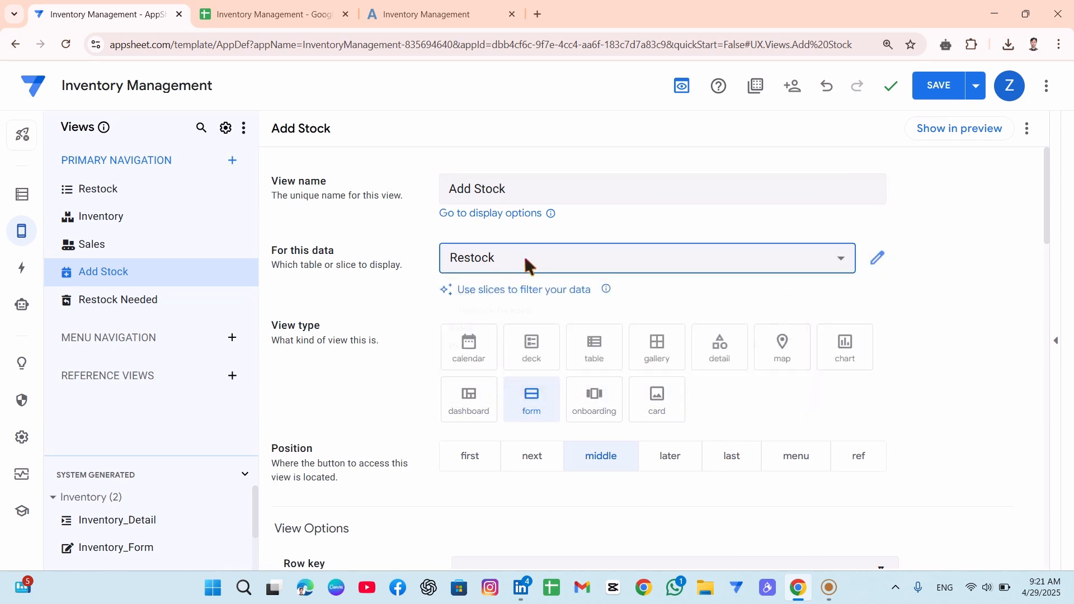
pyautogui.click(269, 13)
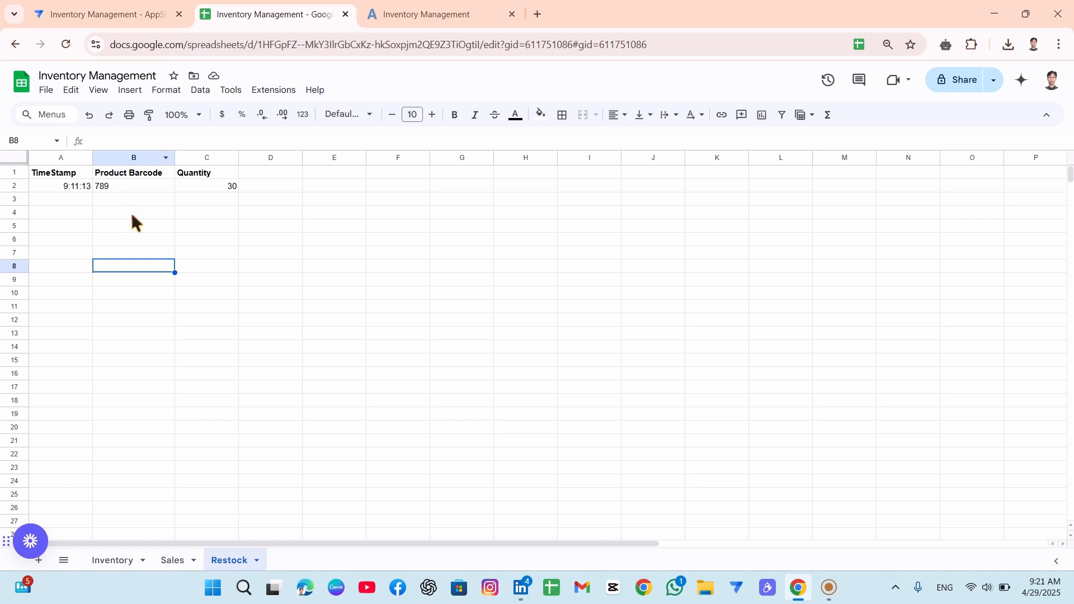
pyautogui.click(66, 10)
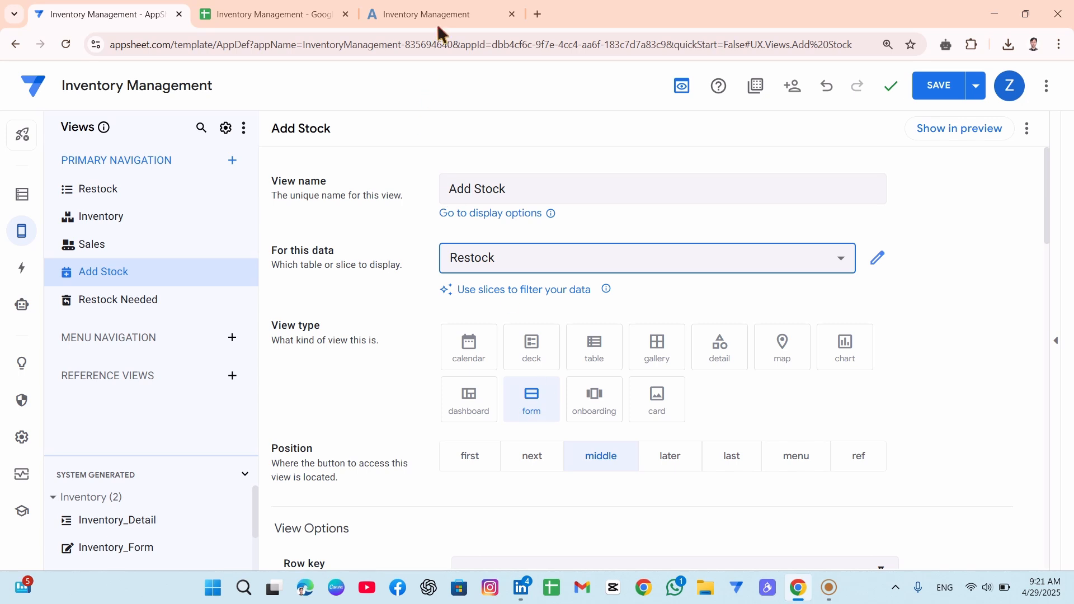
# - Examine the Add Stock form in the running app, then recheck the view's source table in the editor against the Restock sheet
pyautogui.click(448, 14)
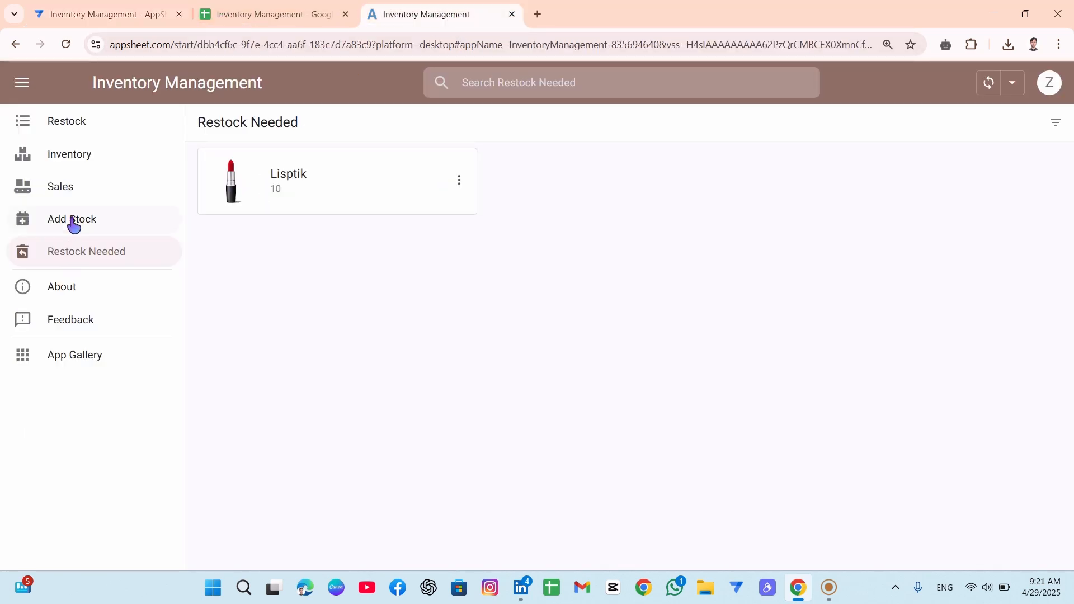
pyautogui.click(74, 222)
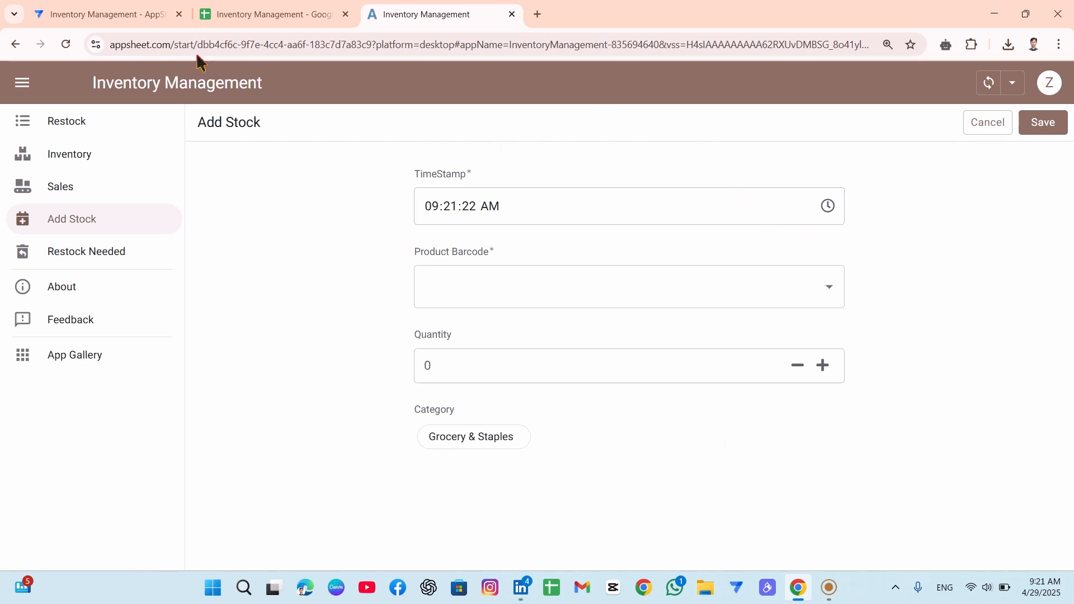
pyautogui.click(106, 14)
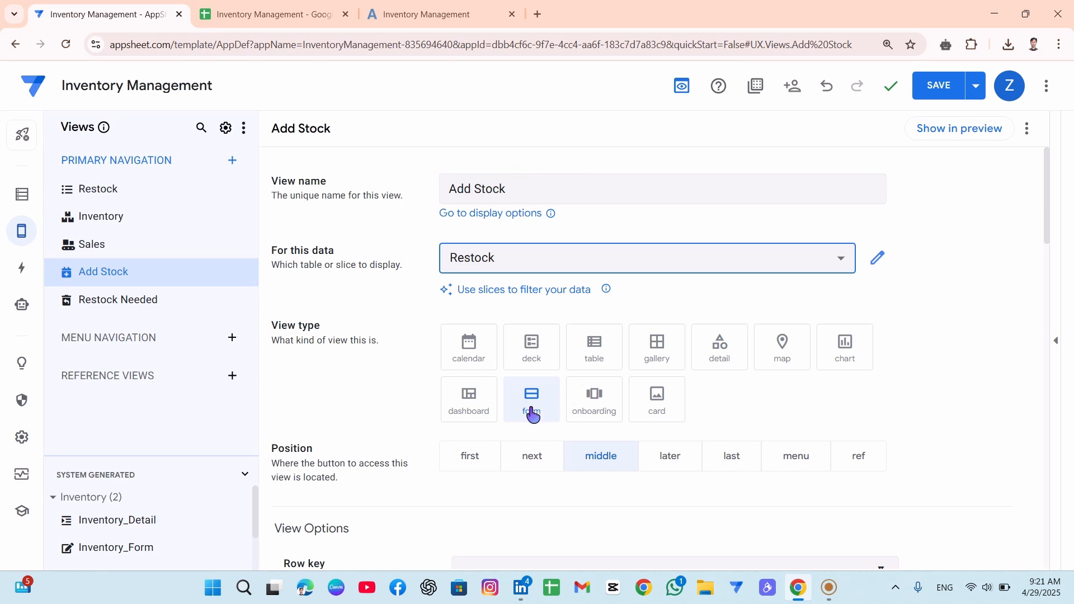
pyautogui.click(505, 260)
pyautogui.click(505, 257)
pyautogui.click(263, 12)
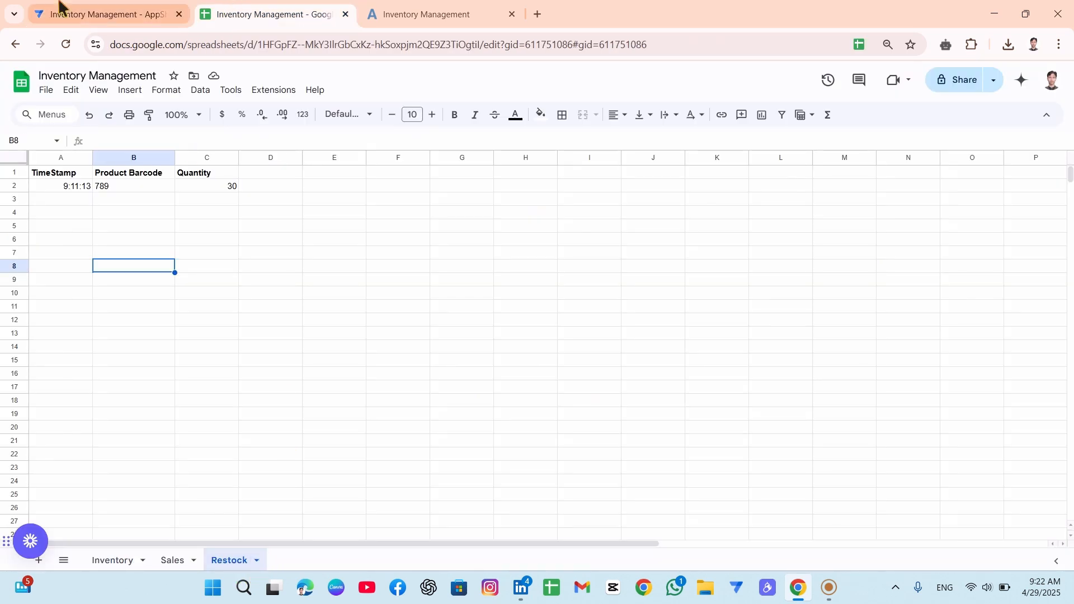
pyautogui.click(31, 8)
# - Review the Add Stock view's options and column order, comparing the columns with the Restock sheet and the app's Add Stock form
pyautogui.scroll(-4, 530, 453)
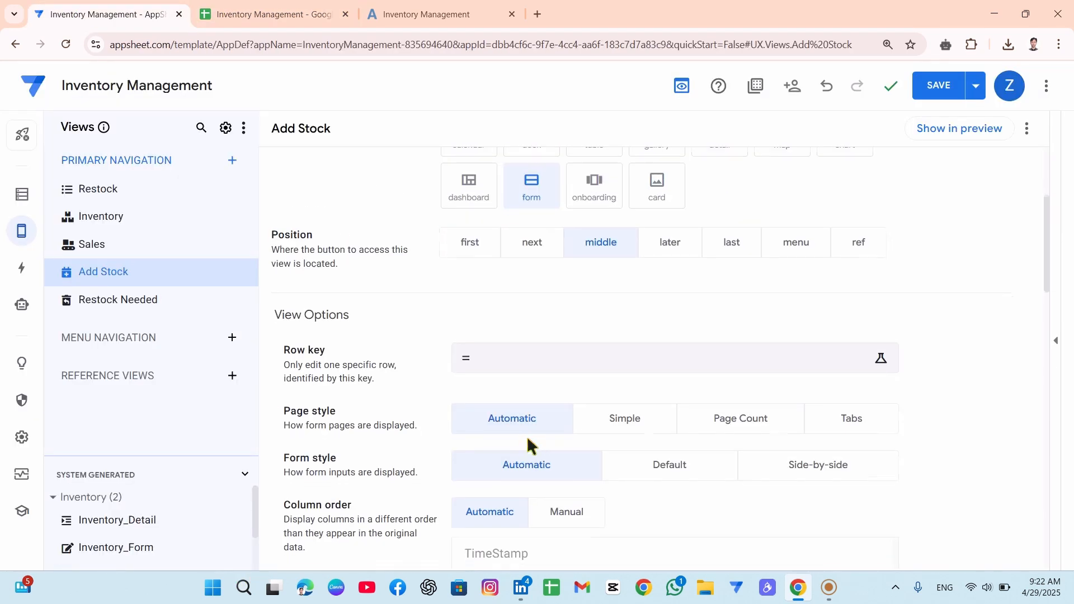
pyautogui.scroll(-4, 526, 403)
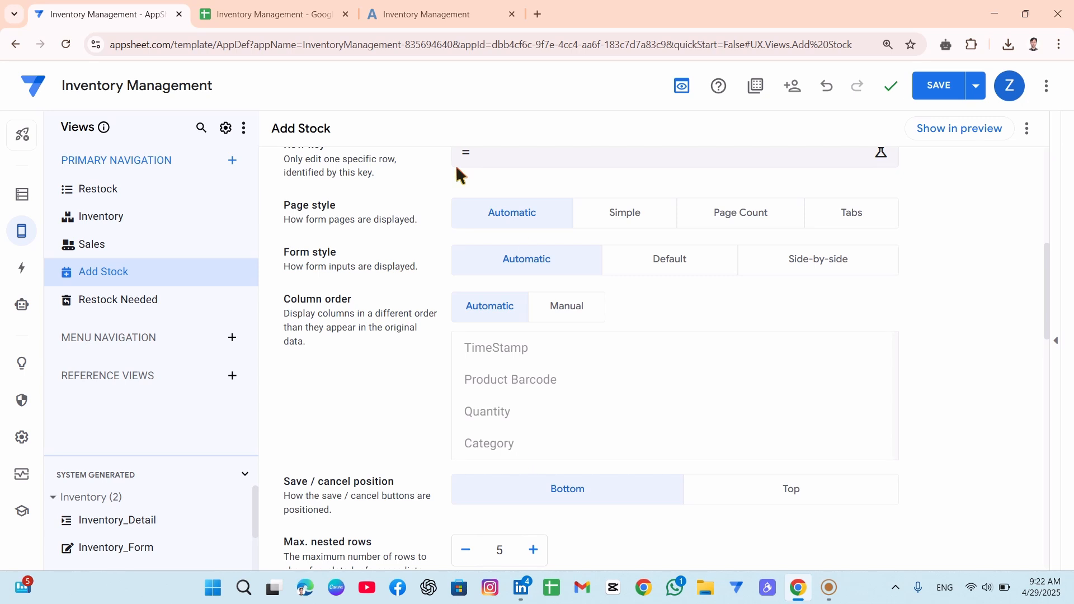
pyautogui.click(287, 6)
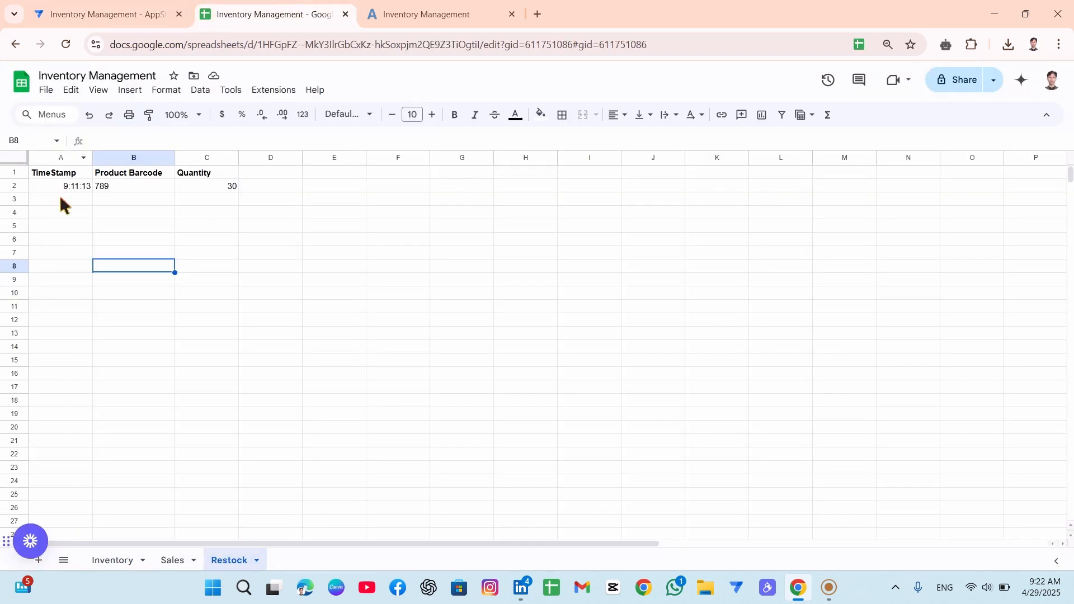
pyautogui.click(409, 15)
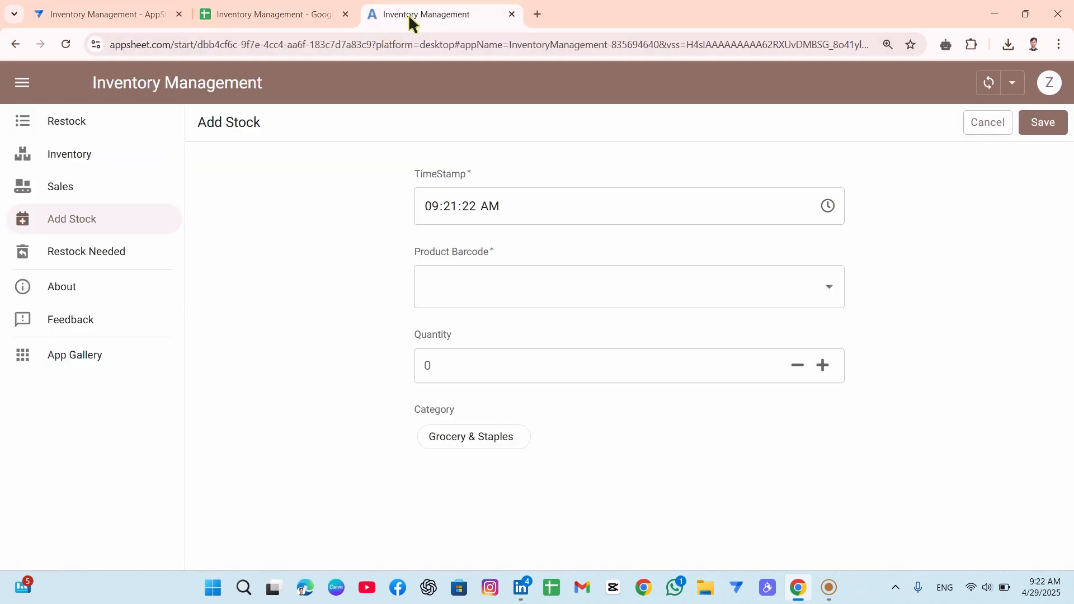
pyautogui.click(90, 11)
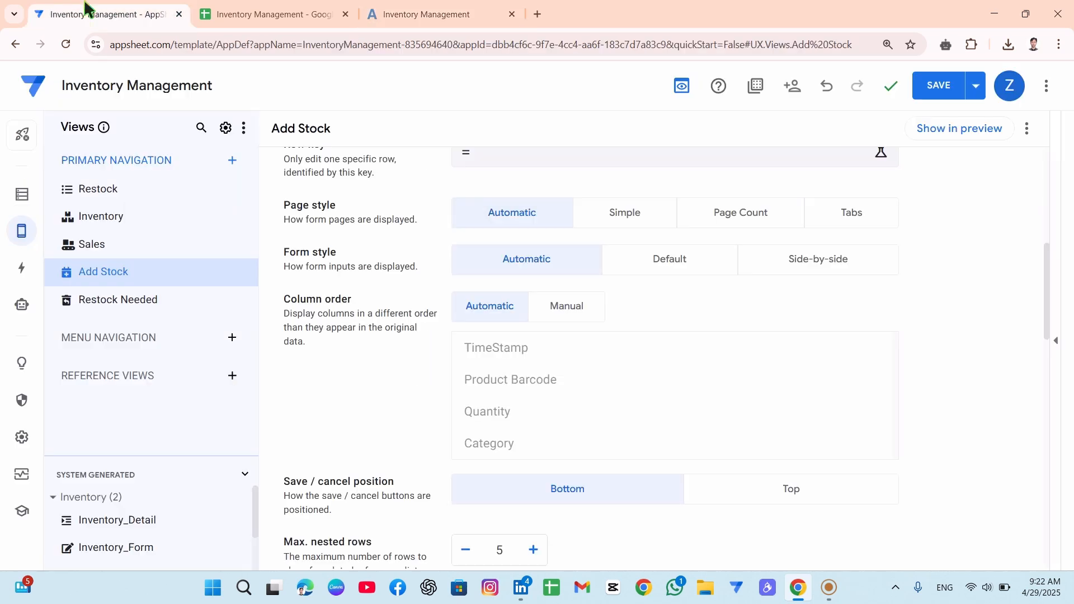
pyautogui.scroll(8, 493, 336)
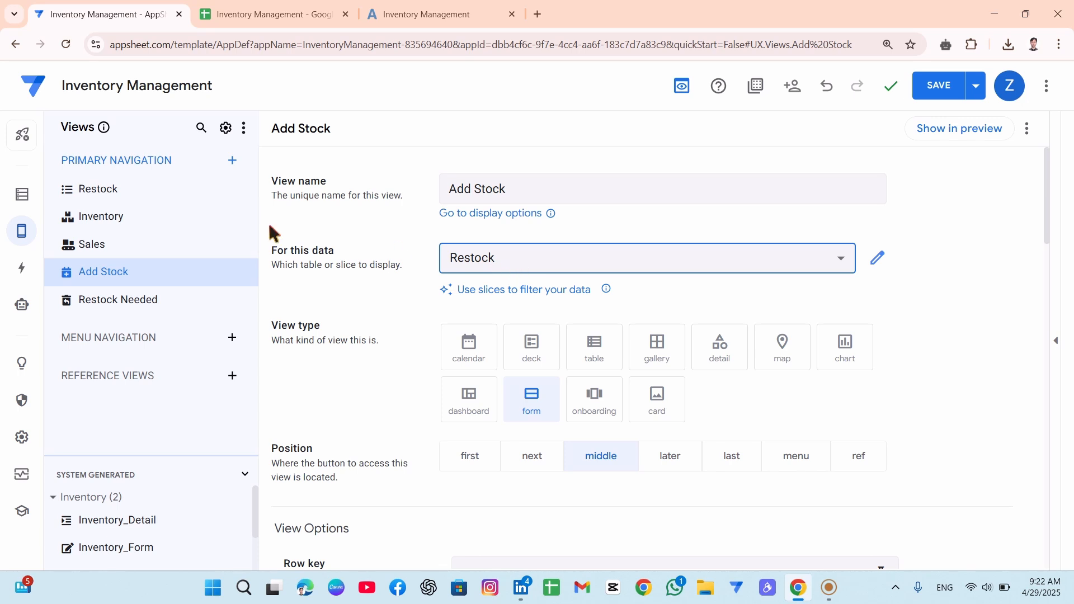
# - Examine the Restock view's name, source data and view type, then compare the Restock sheet with the app's Restock view
pyautogui.click(116, 194)
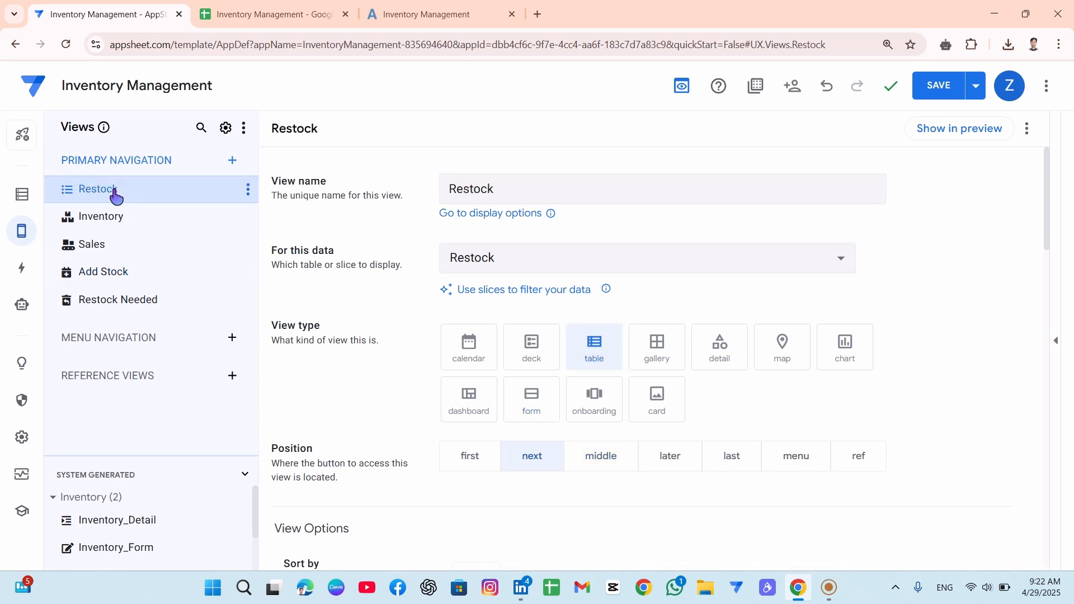
pyautogui.click(516, 192)
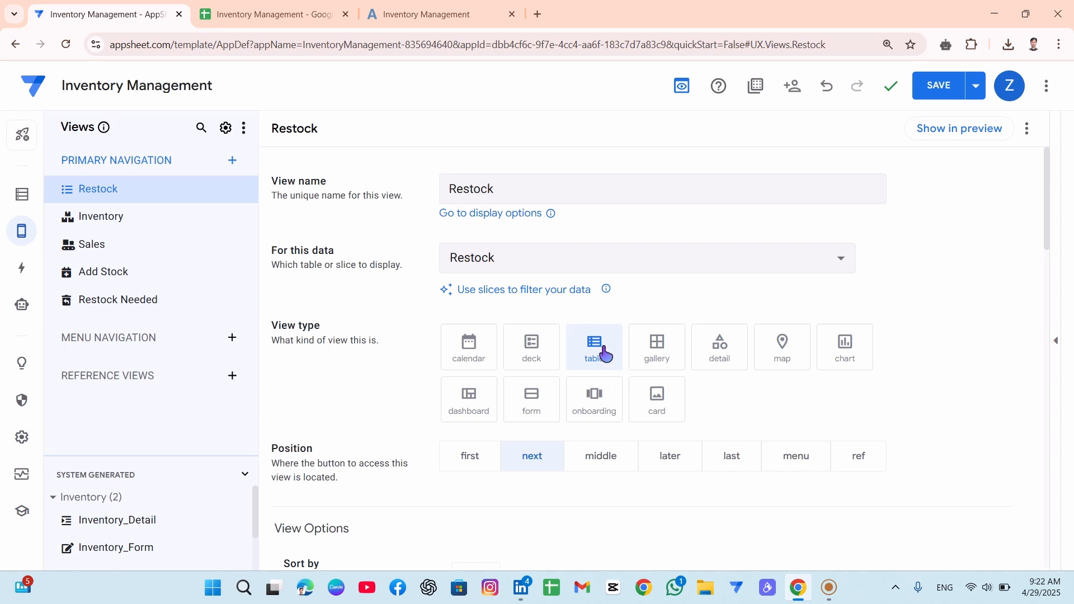
pyautogui.click(265, 7)
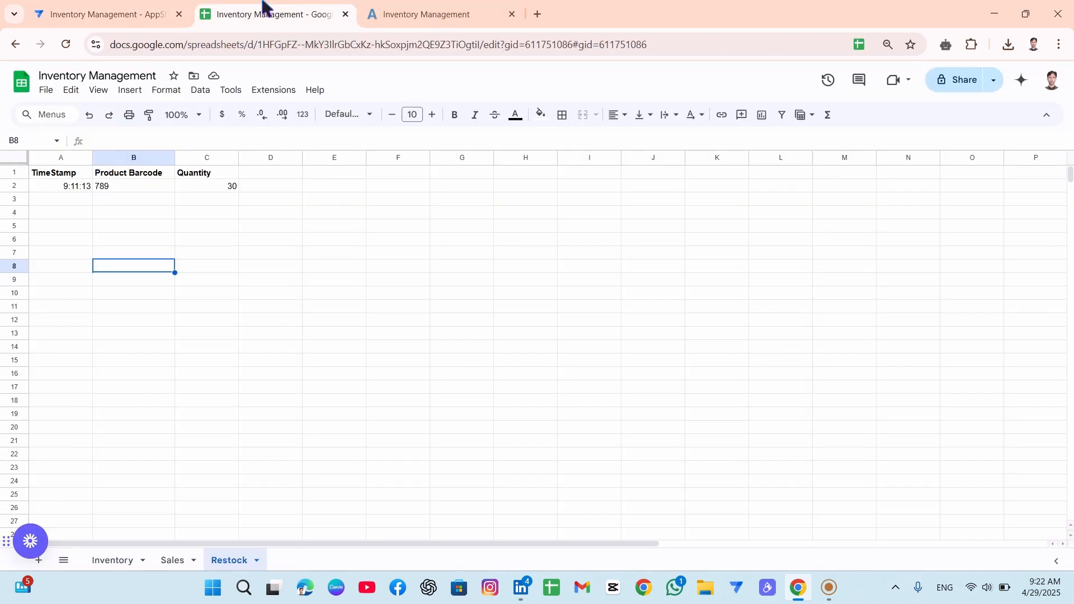
pyautogui.click(407, 22)
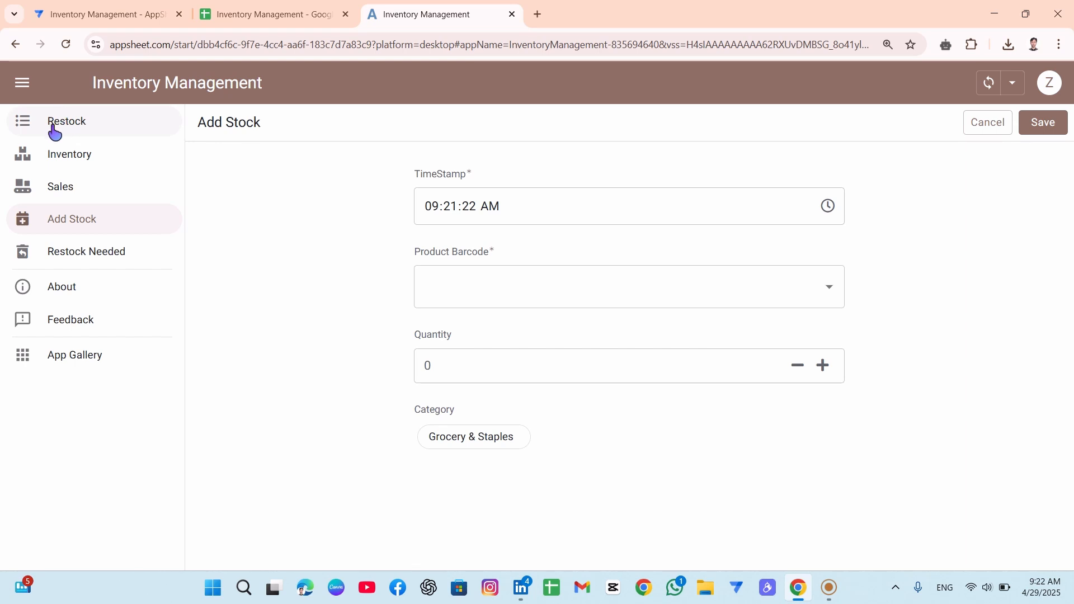
pyautogui.click(78, 126)
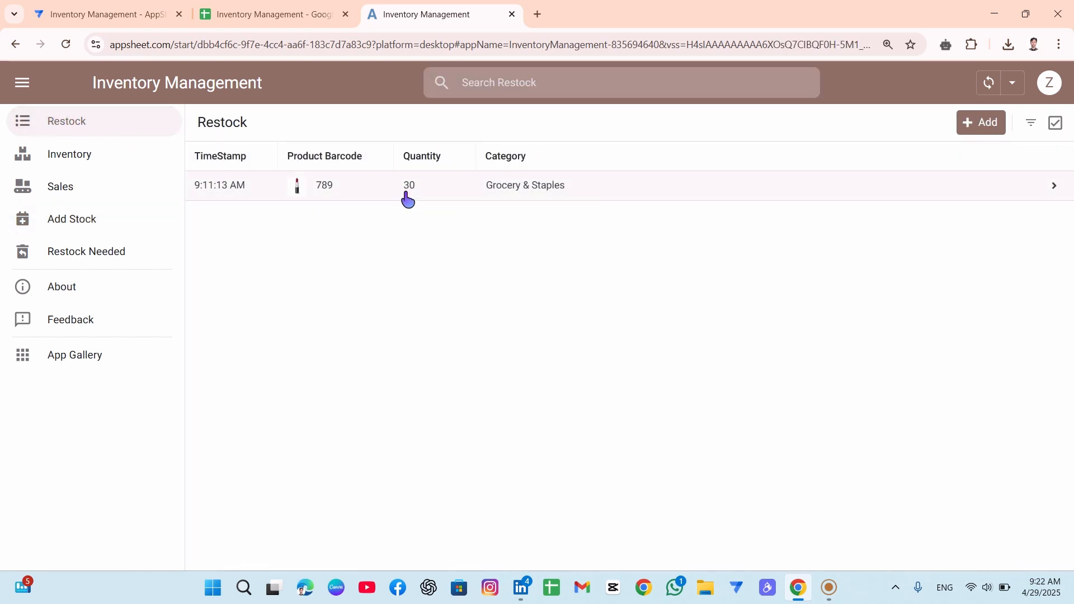
pyautogui.click(224, 9)
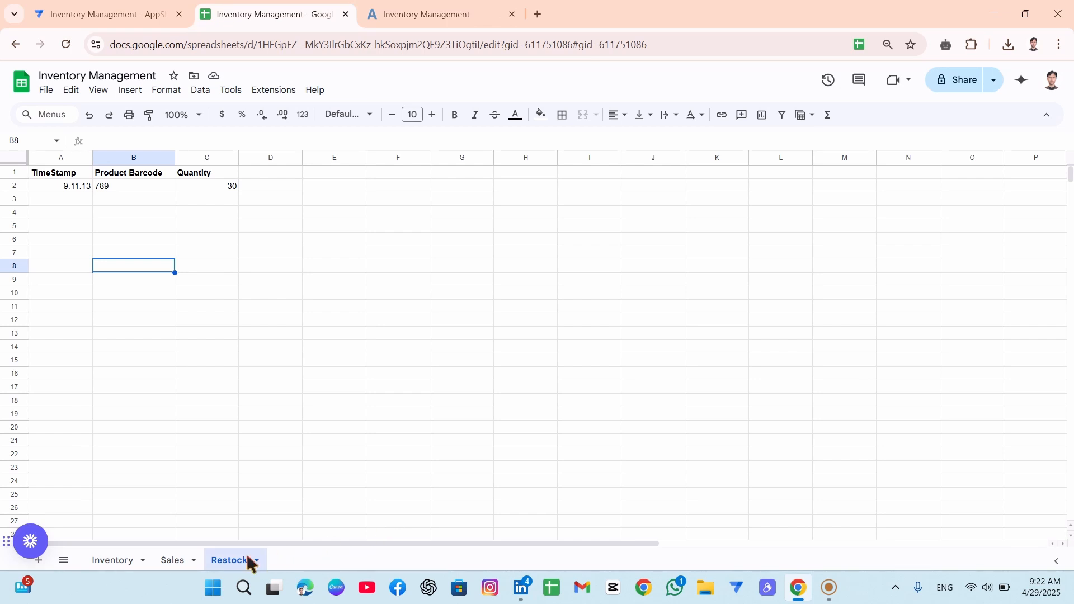
# - Open the Restock Needed view's settings in the editor and check its source against the Restock Needed slice in Data
pyautogui.click(79, 12)
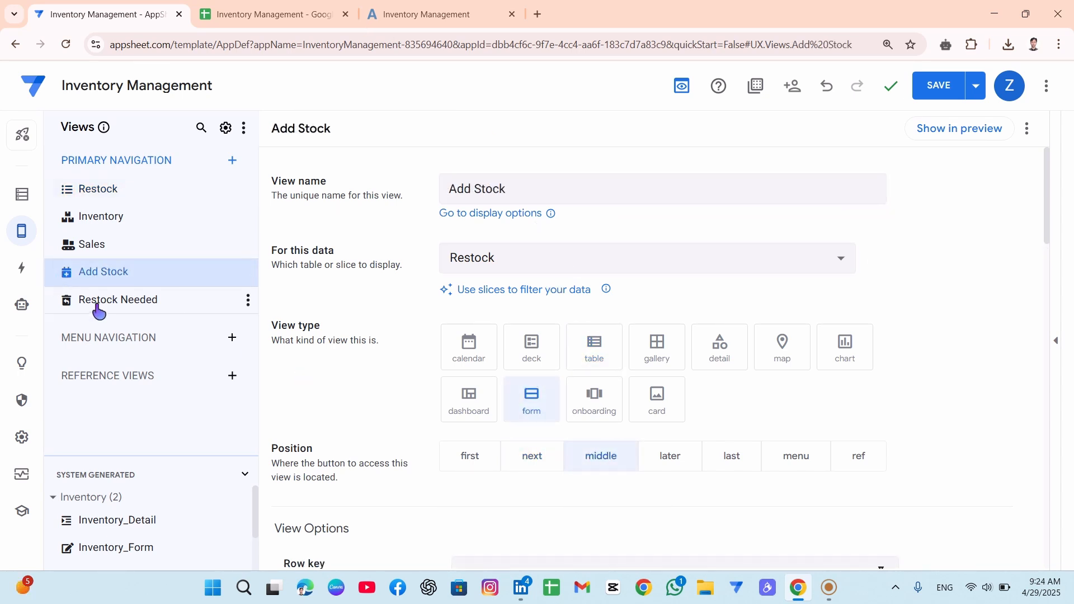
pyautogui.click(111, 303)
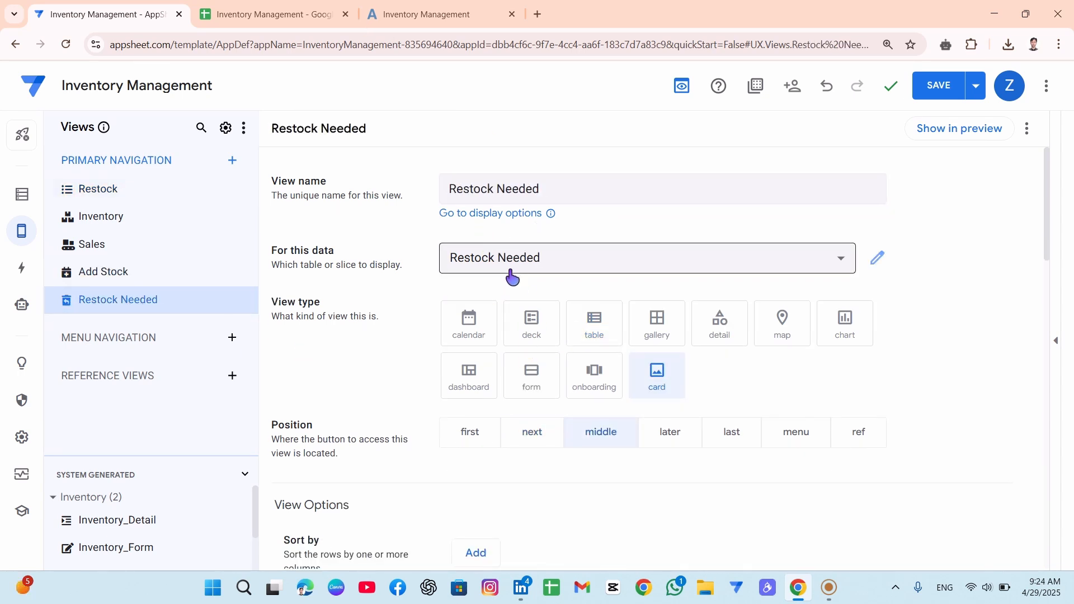
pyautogui.click(22, 199)
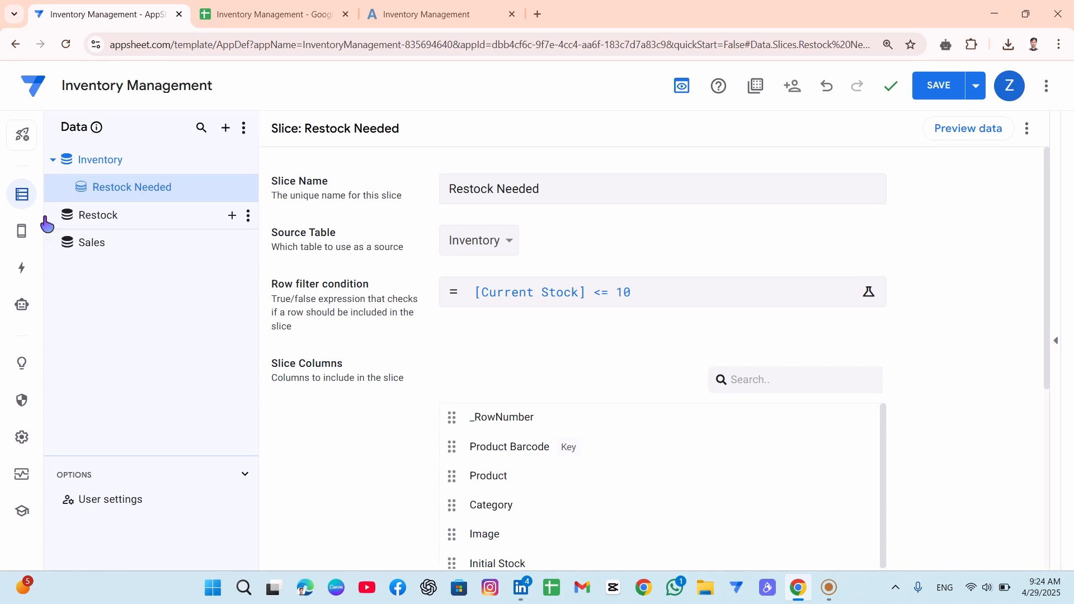
pyautogui.moveTo(24, 239)
pyautogui.click(73, 229)
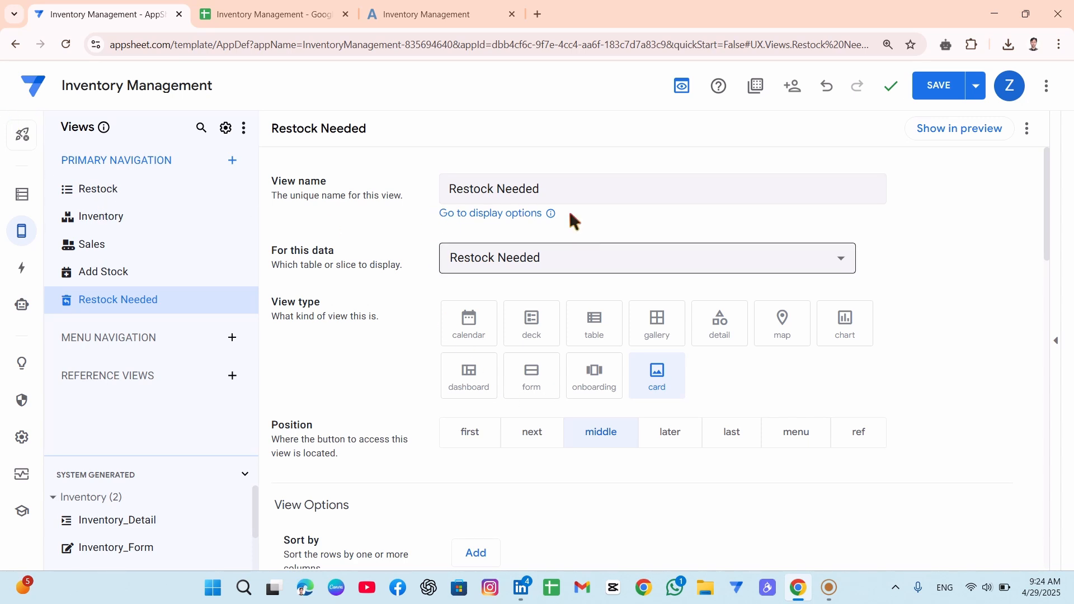
# - Look through the Restock Needed view's type, position, sorting, grouping and card layout settings
pyautogui.moveTo(21, 223)
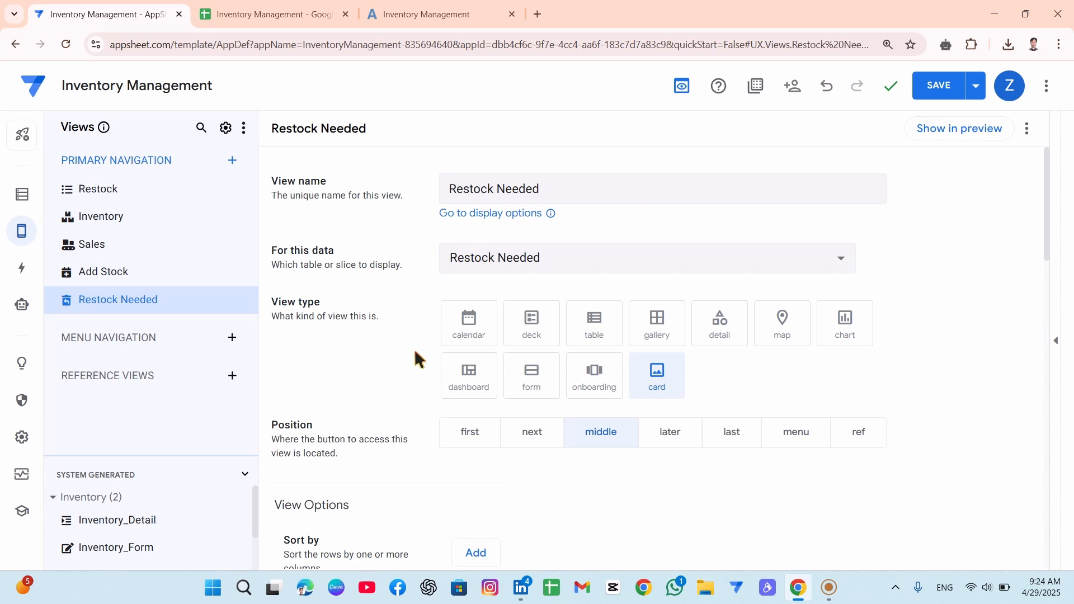
pyautogui.scroll(-15, 415, 352)
pyautogui.scroll(14, 415, 349)
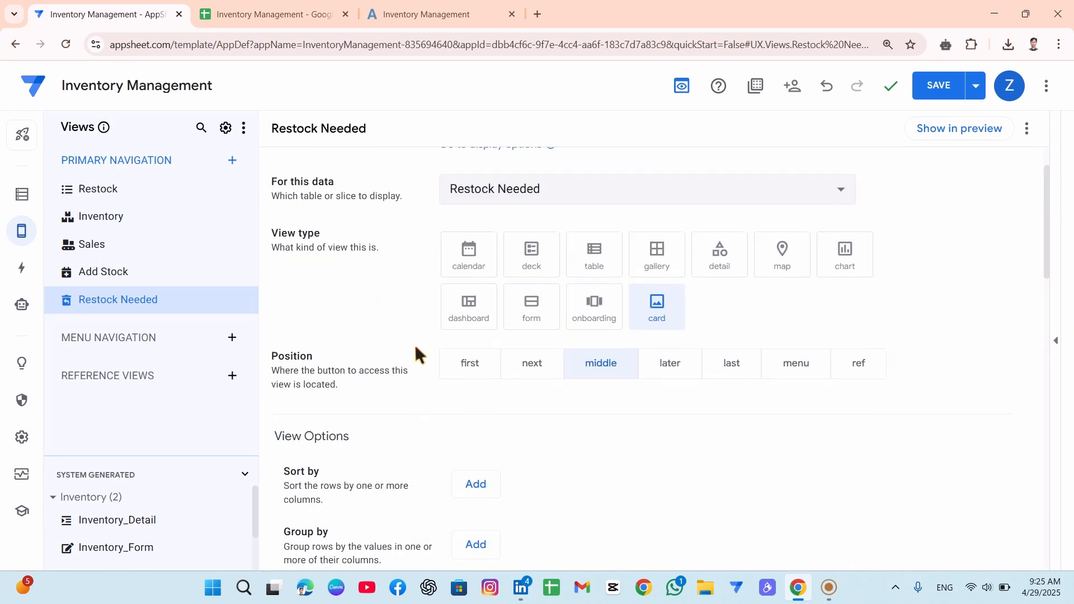
pyautogui.scroll(2, 415, 354)
pyautogui.scroll(-10, 415, 354)
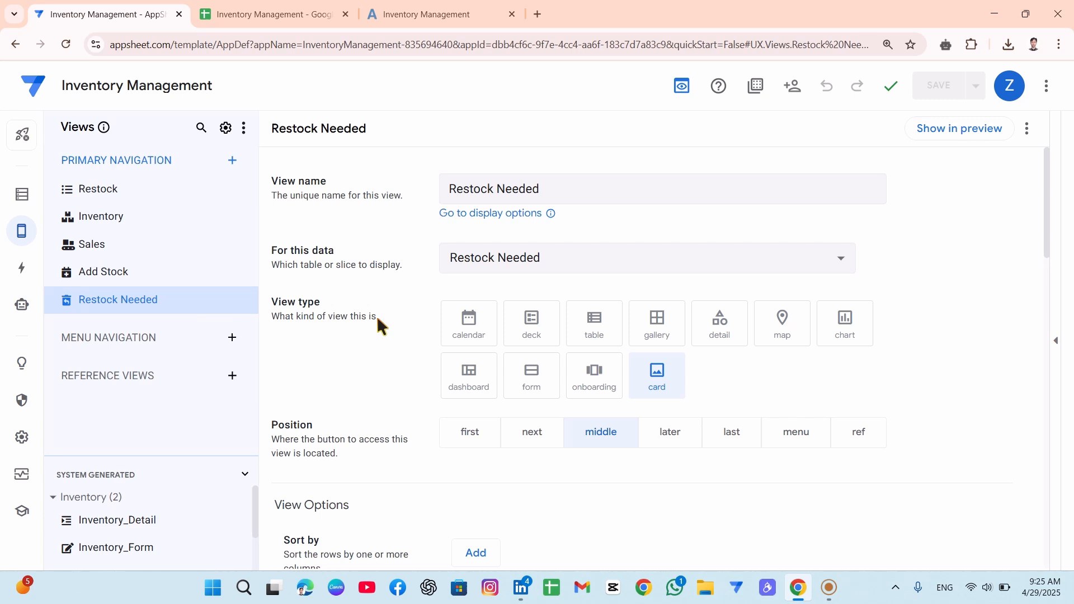
pyautogui.scroll(-8, 377, 319)
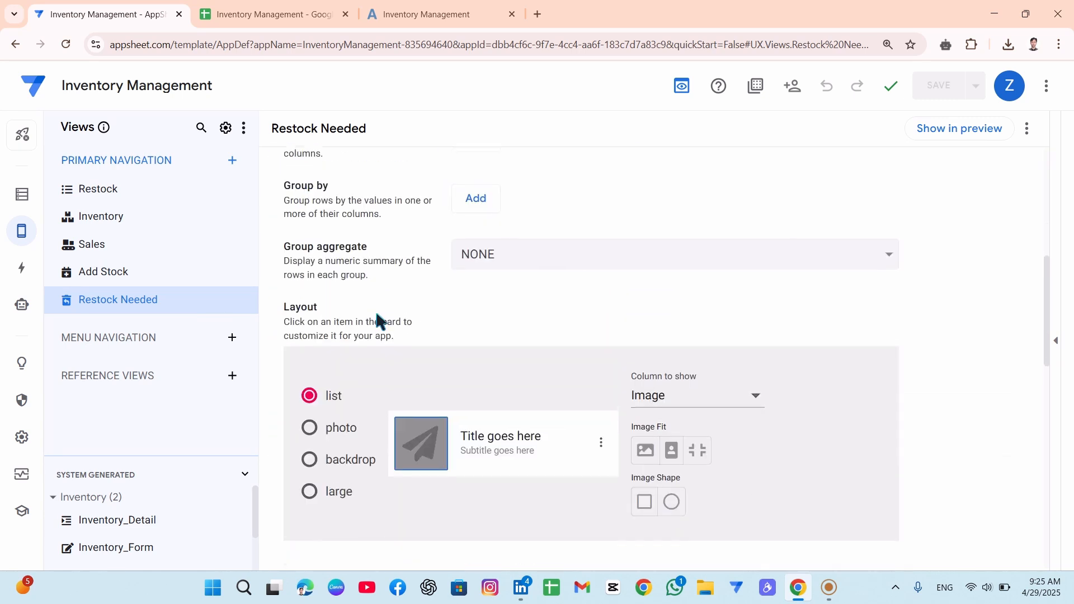
pyautogui.scroll(8, 374, 314)
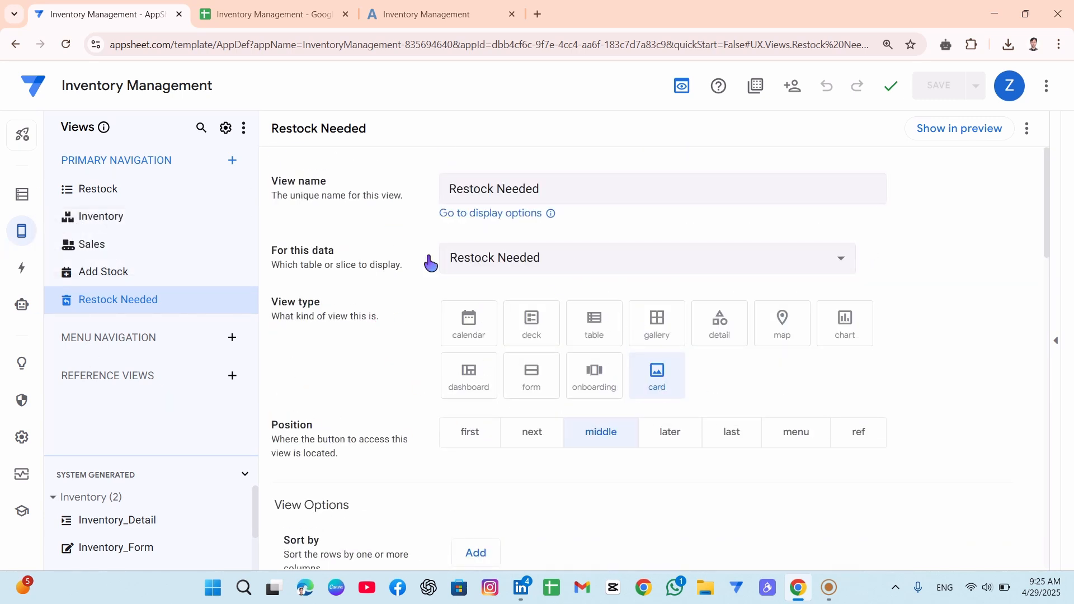
# - Switch to the running app and compare its Restock Needed view with the Restock view, including its existing record and blank Restock Form
pyautogui.click(437, 10)
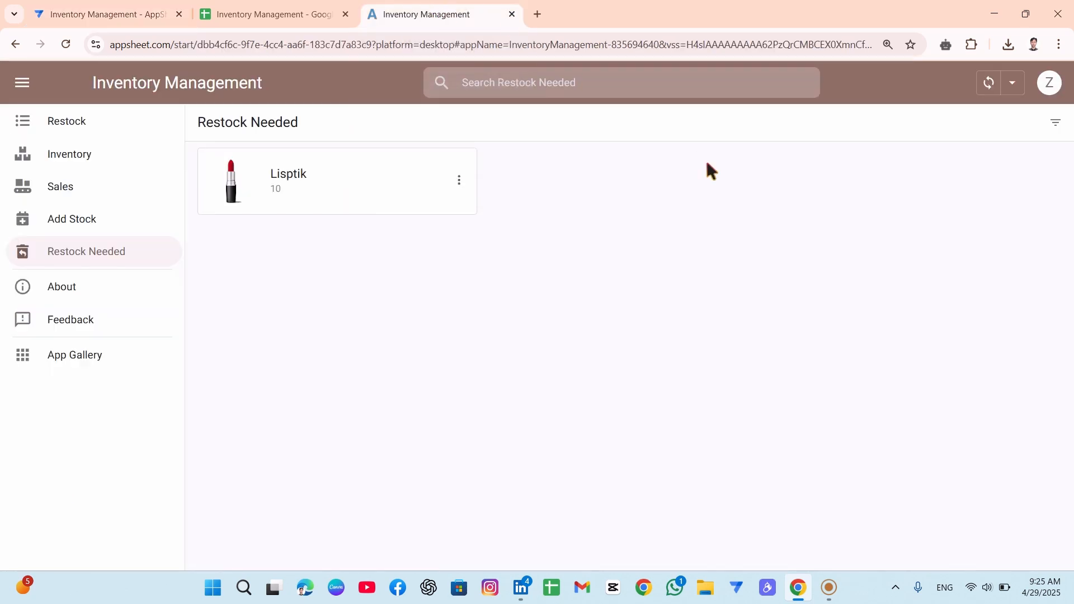
pyautogui.click(100, 255)
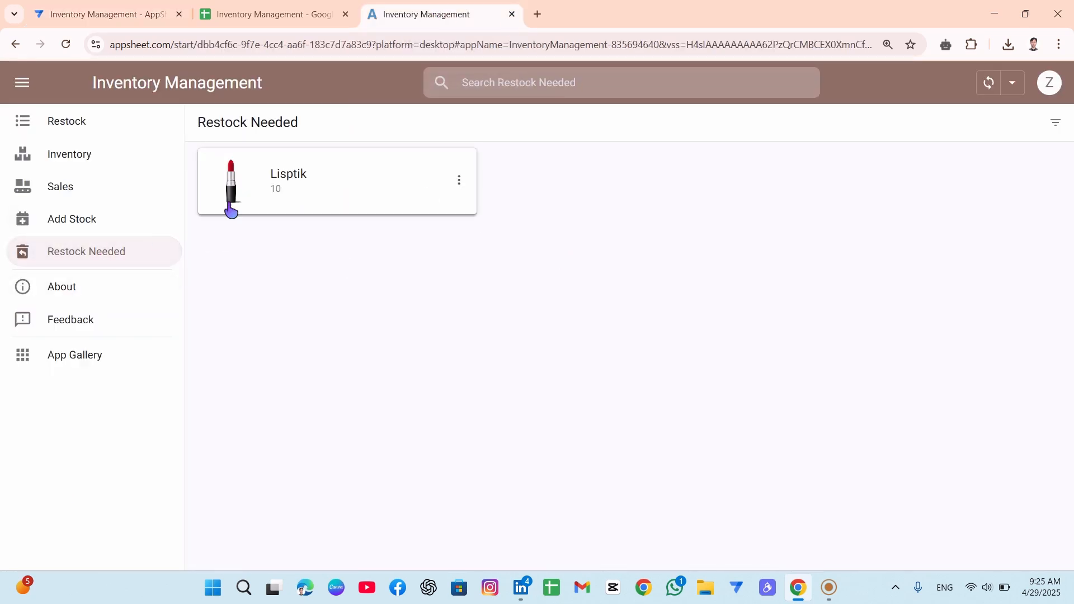
pyautogui.click(82, 124)
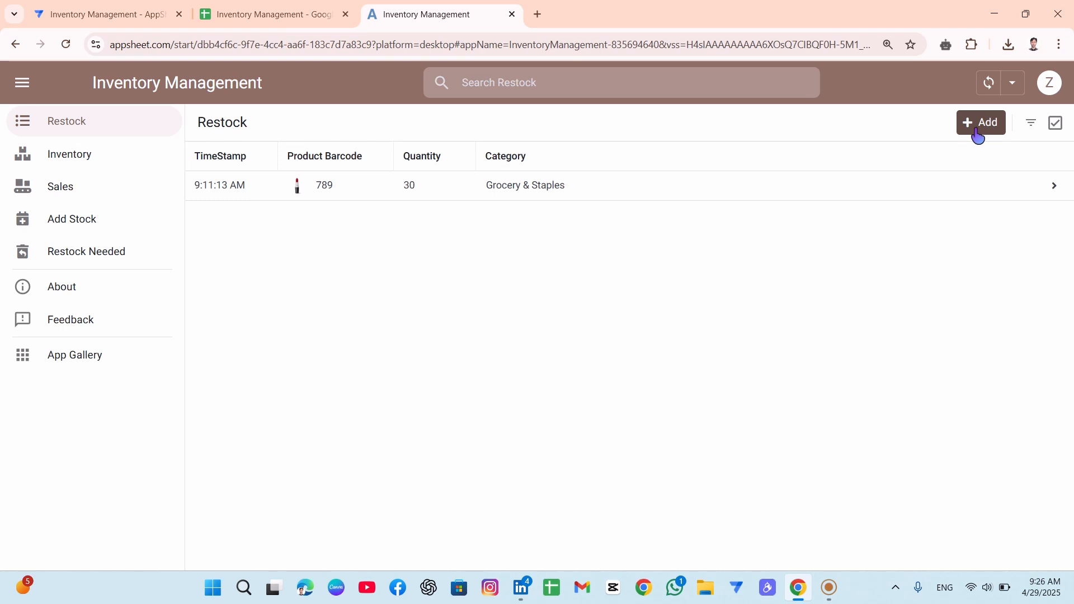
pyautogui.click(946, 186)
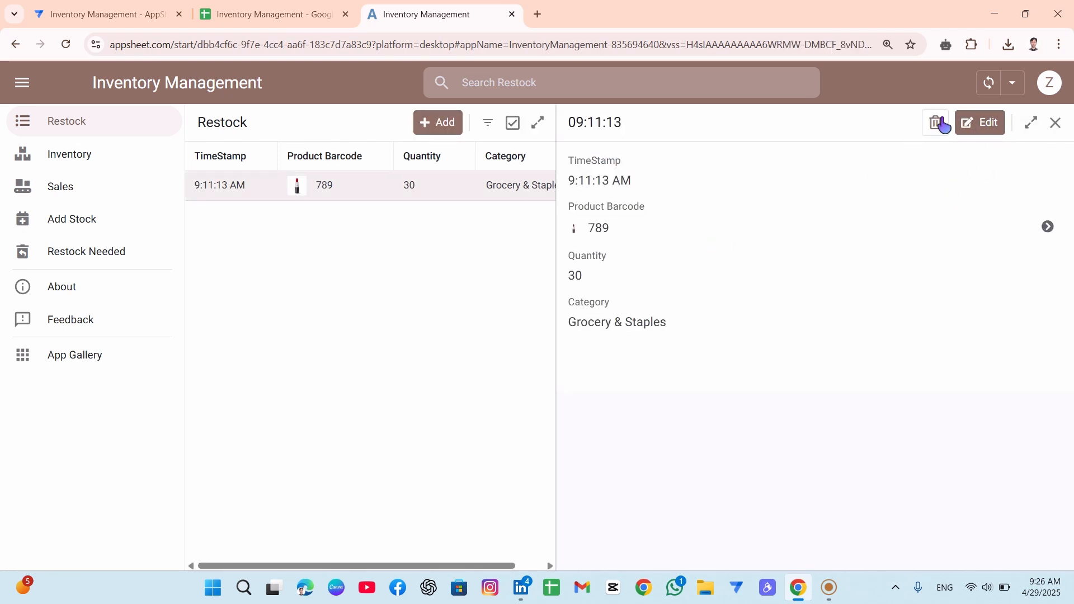
pyautogui.click(1055, 124)
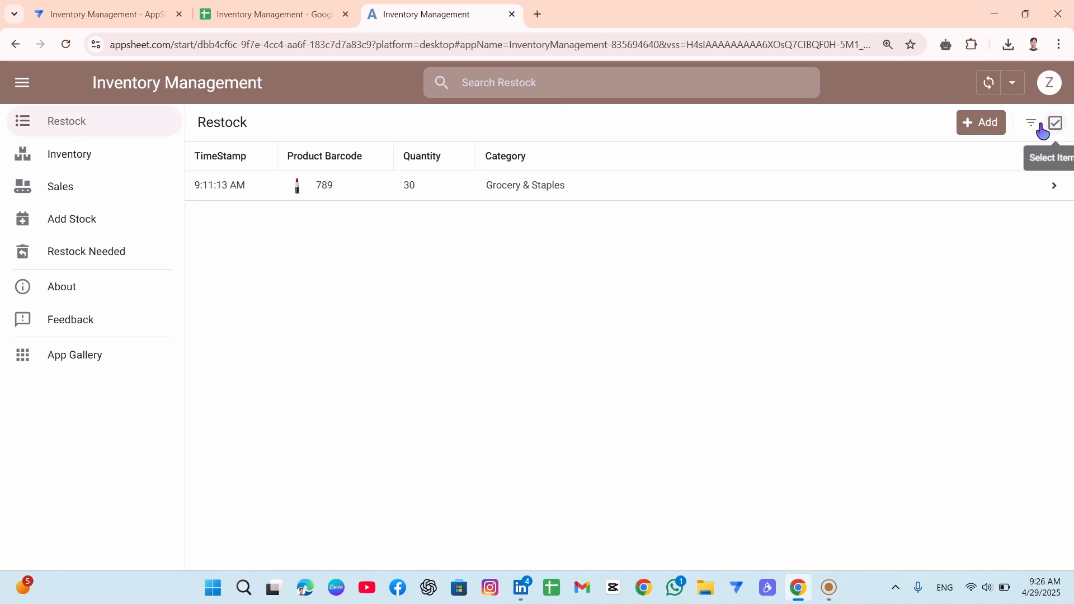
pyautogui.click(980, 128)
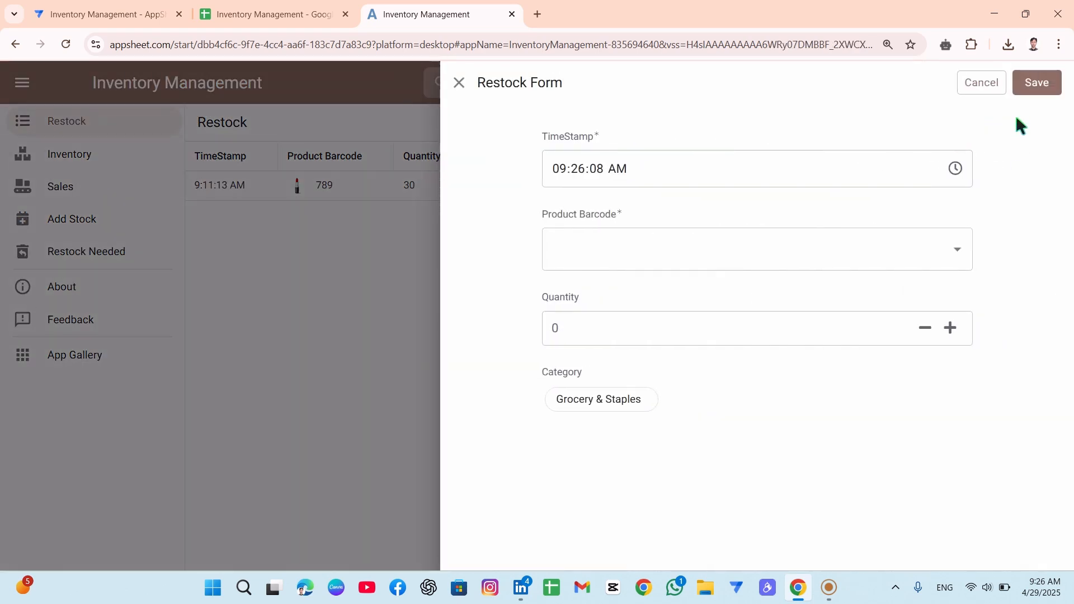
pyautogui.click(458, 85)
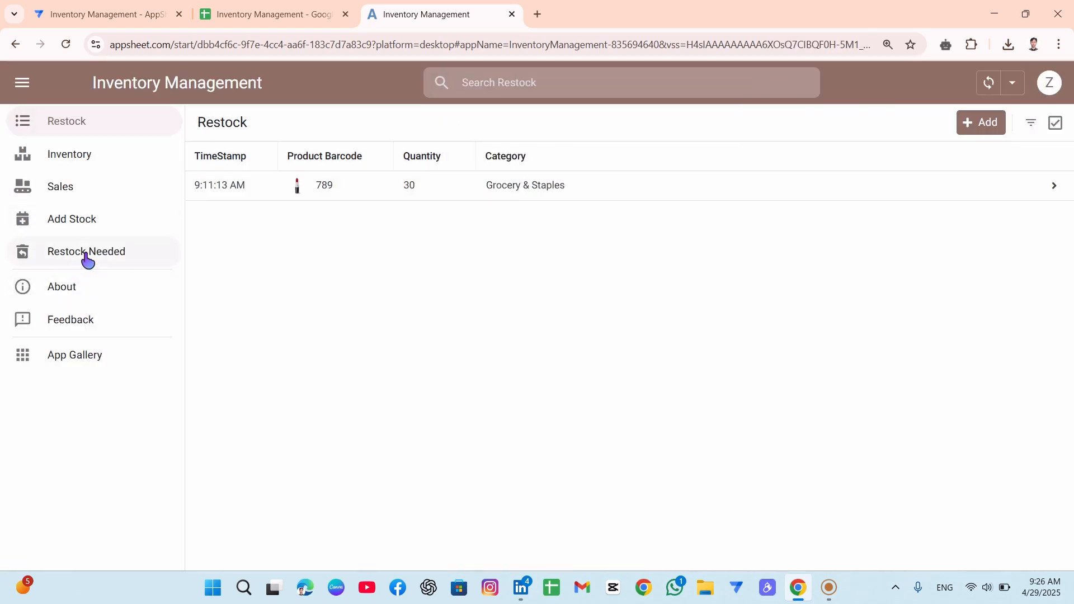
# - Examine the Lisptik item's details from Restock Needed, including its related sales, current stock and related restocks
pyautogui.click(85, 253)
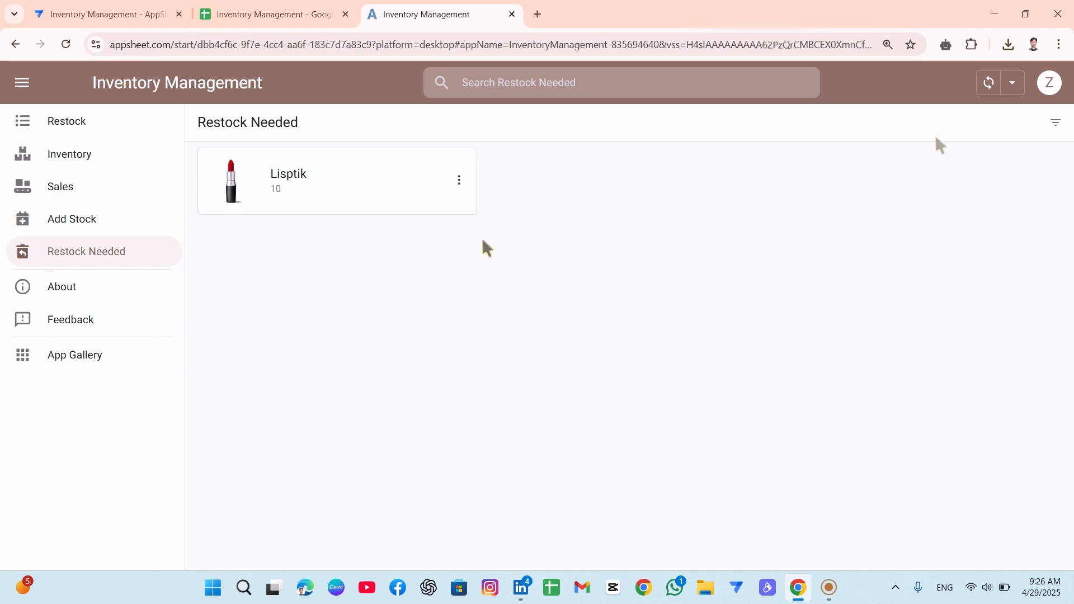
pyautogui.click(321, 202)
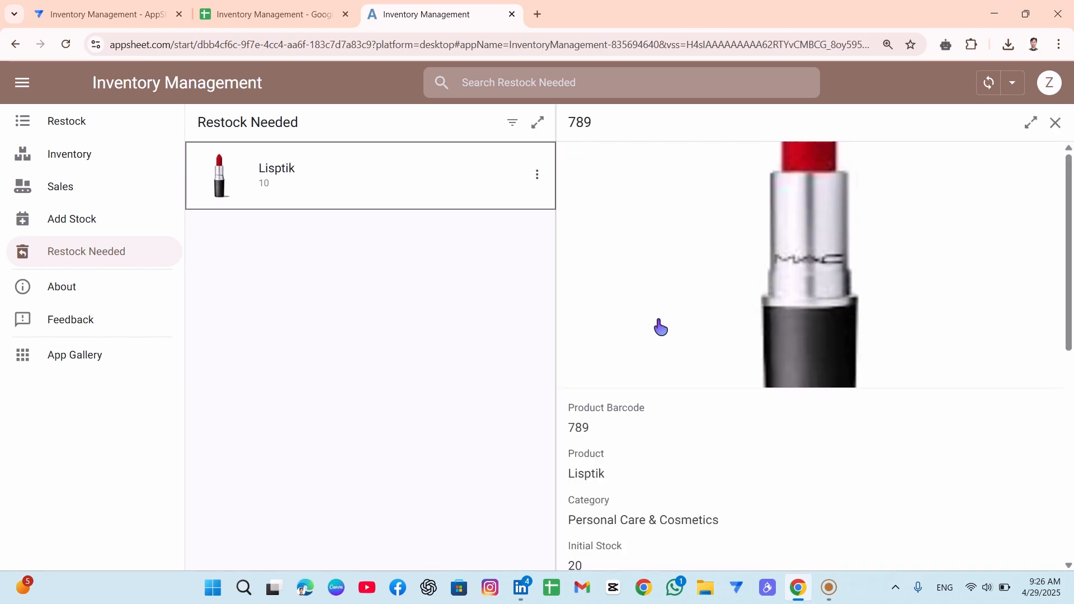
pyautogui.scroll(-8, 658, 321)
pyautogui.scroll(7, 660, 319)
pyautogui.scroll(-7, 660, 319)
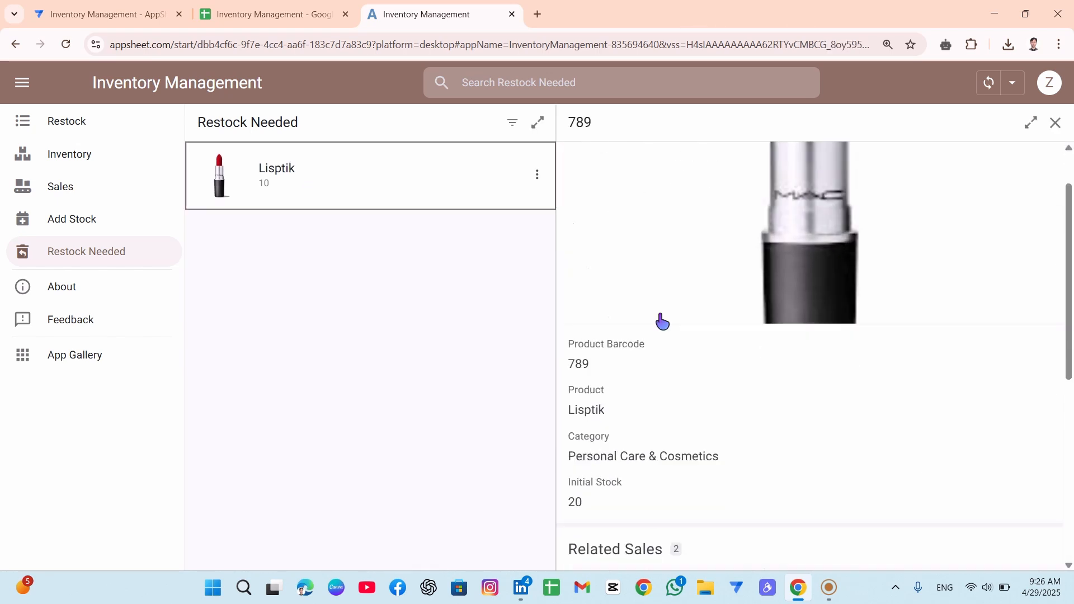
pyautogui.scroll(8, 658, 311)
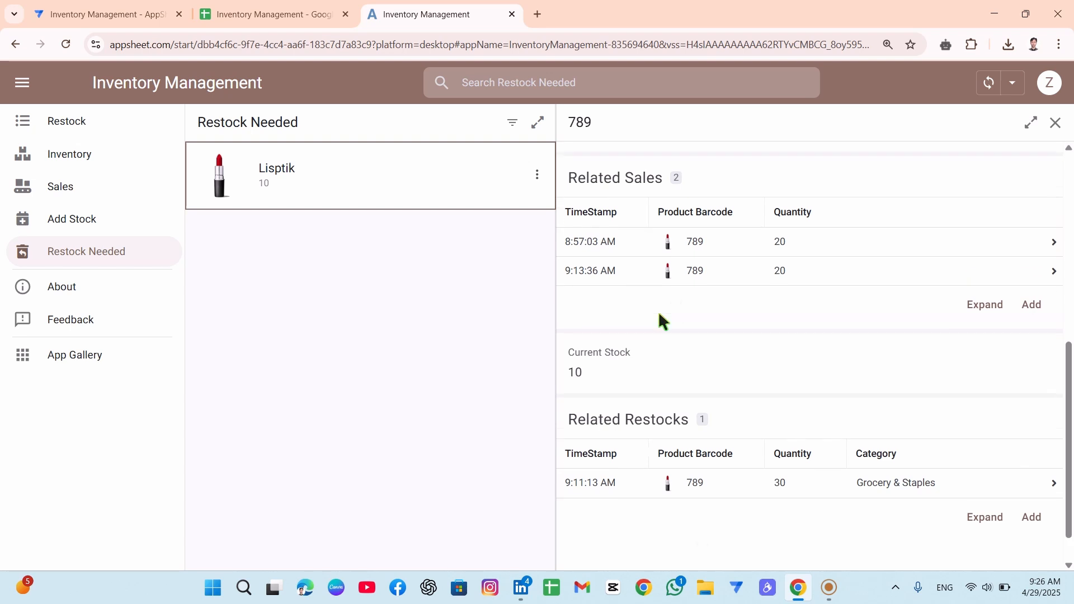
pyautogui.click(1055, 123)
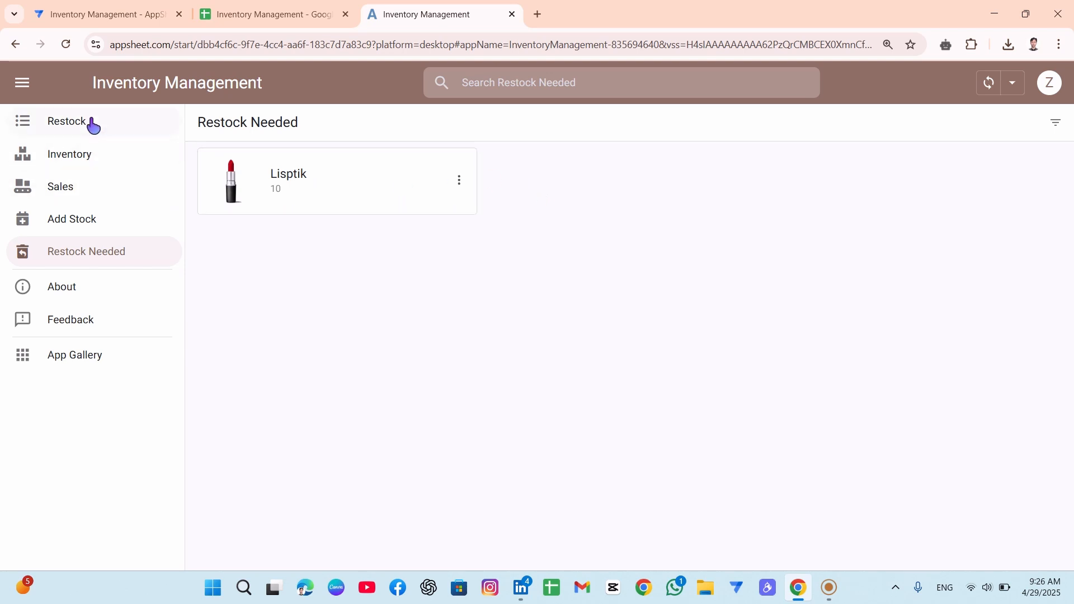
# - Add and save a stock entry for product barcode 789 with a quantity of 20
pyautogui.click(101, 223)
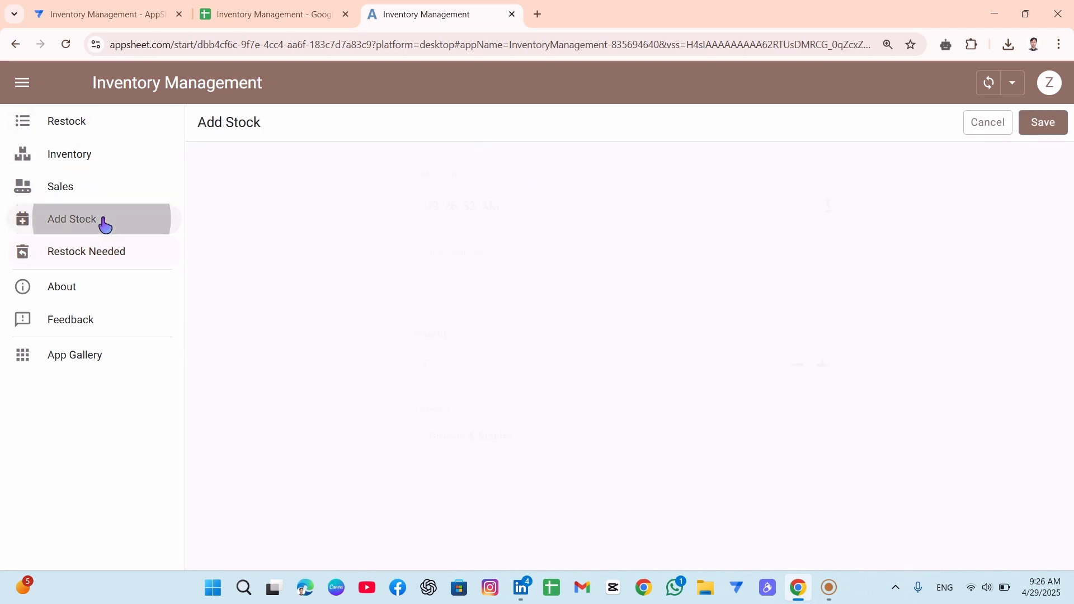
pyautogui.click(86, 249)
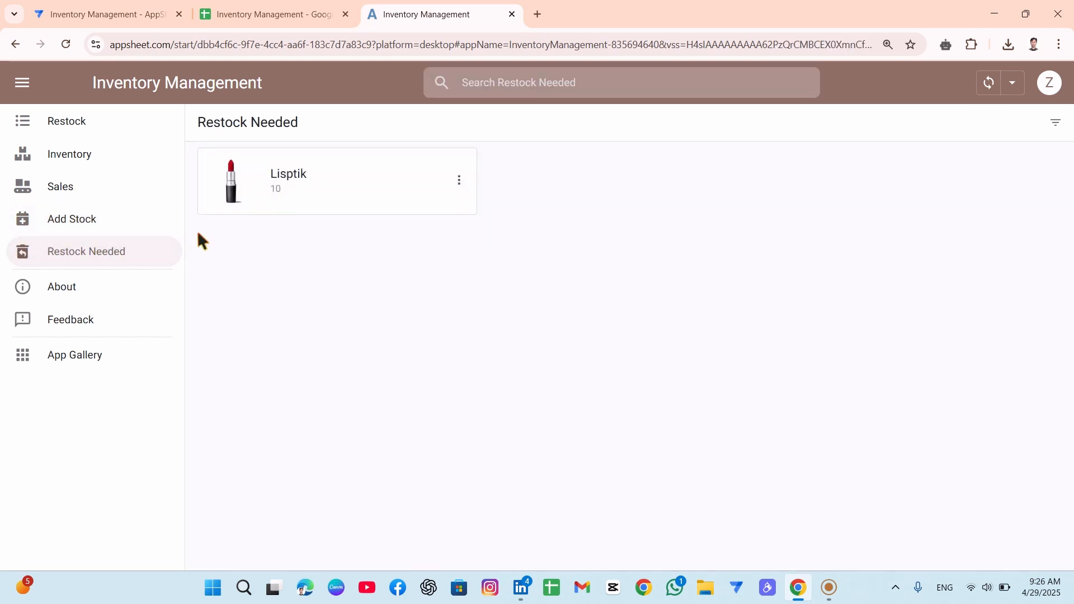
pyautogui.click(106, 227)
pyautogui.click(771, 281)
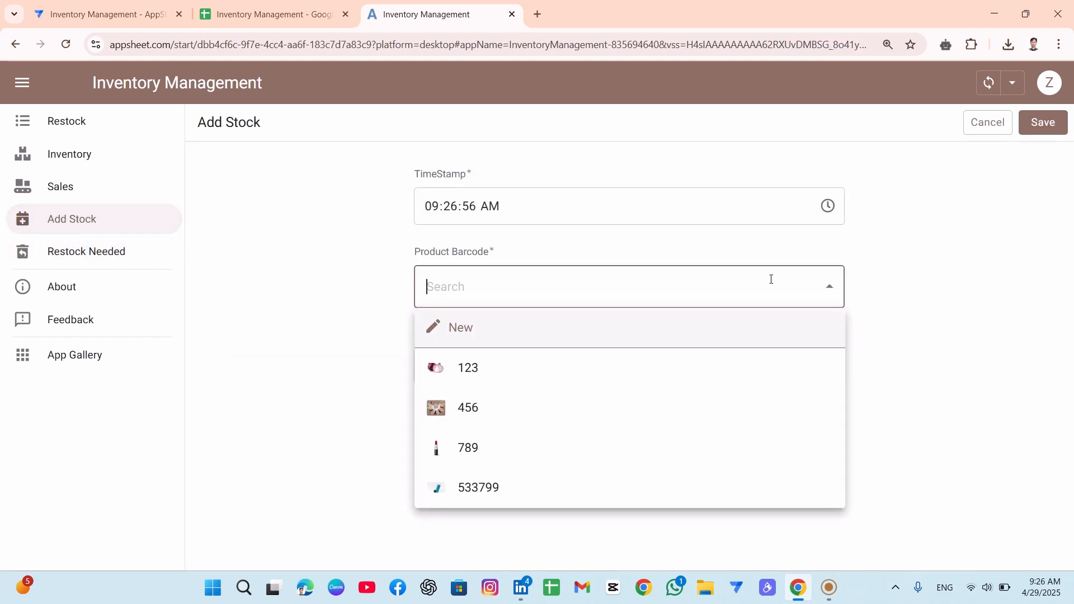
pyautogui.click(540, 454)
pyautogui.click(542, 369)
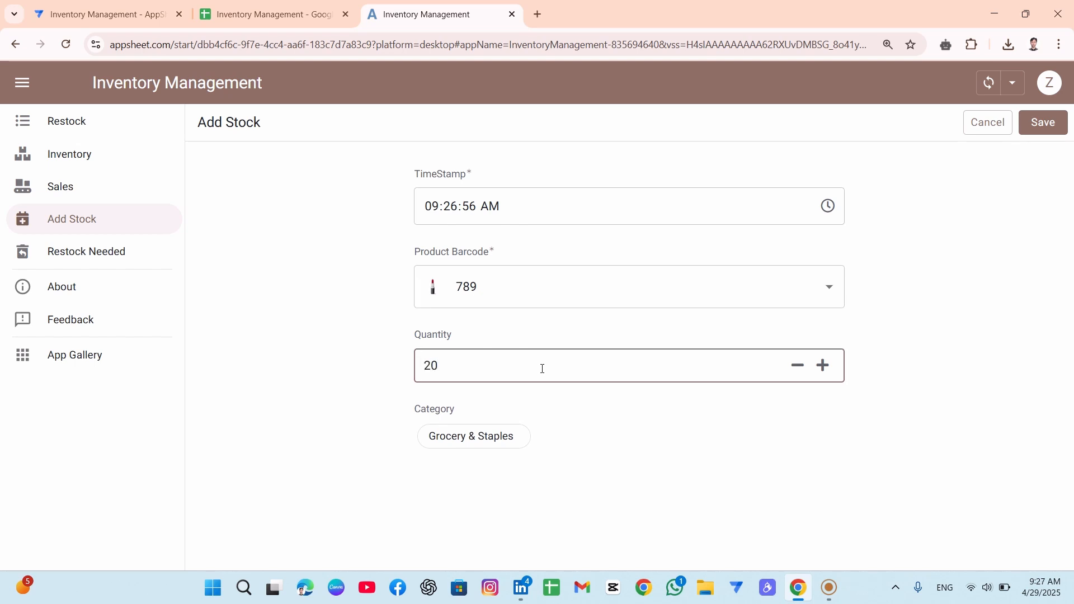
pyautogui.write('2')
pyautogui.click(1045, 124)
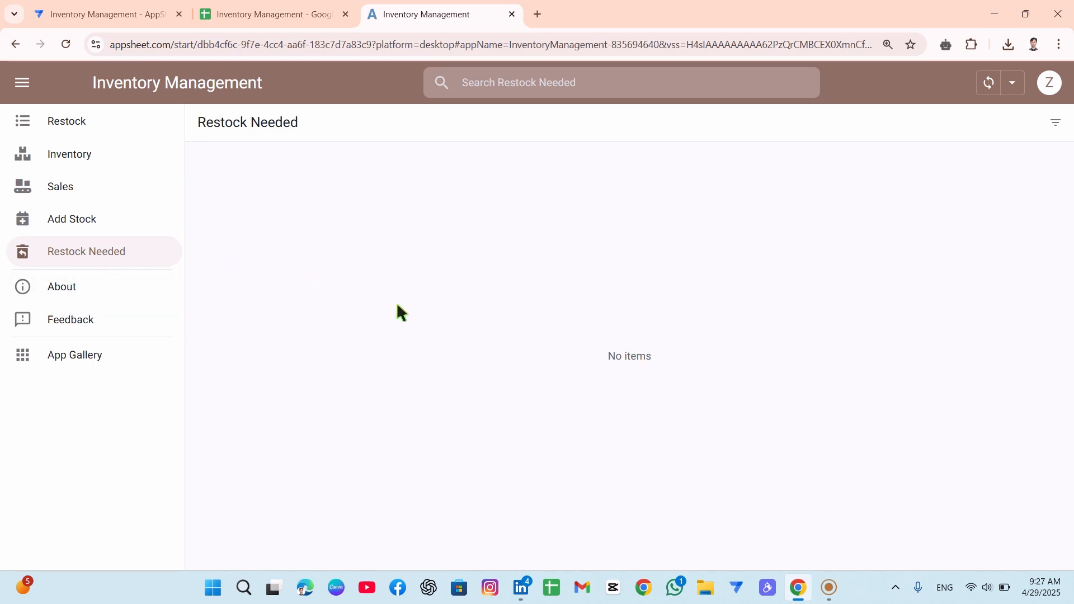
# - Check the Add Stock form and the Sales, Inventory and Restock views against the saved restock entry
pyautogui.click(67, 221)
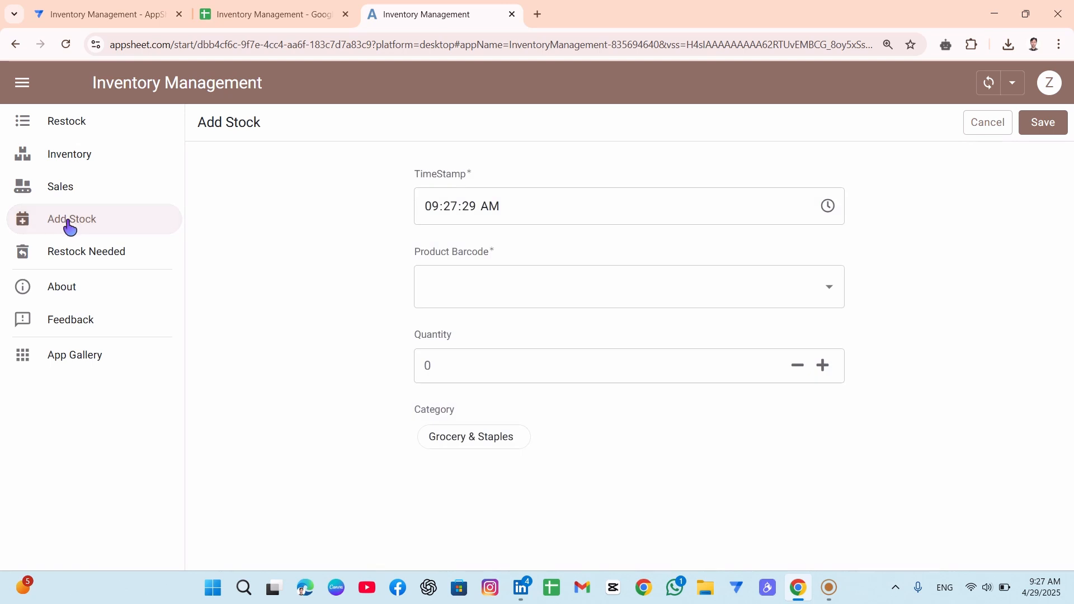
pyautogui.click(62, 193)
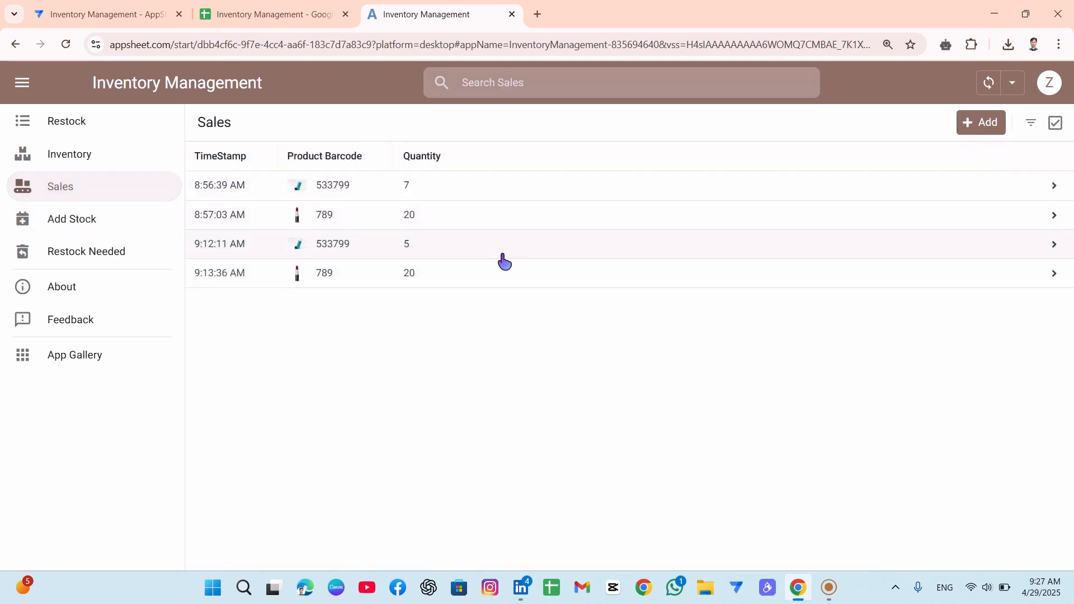
pyautogui.click(53, 154)
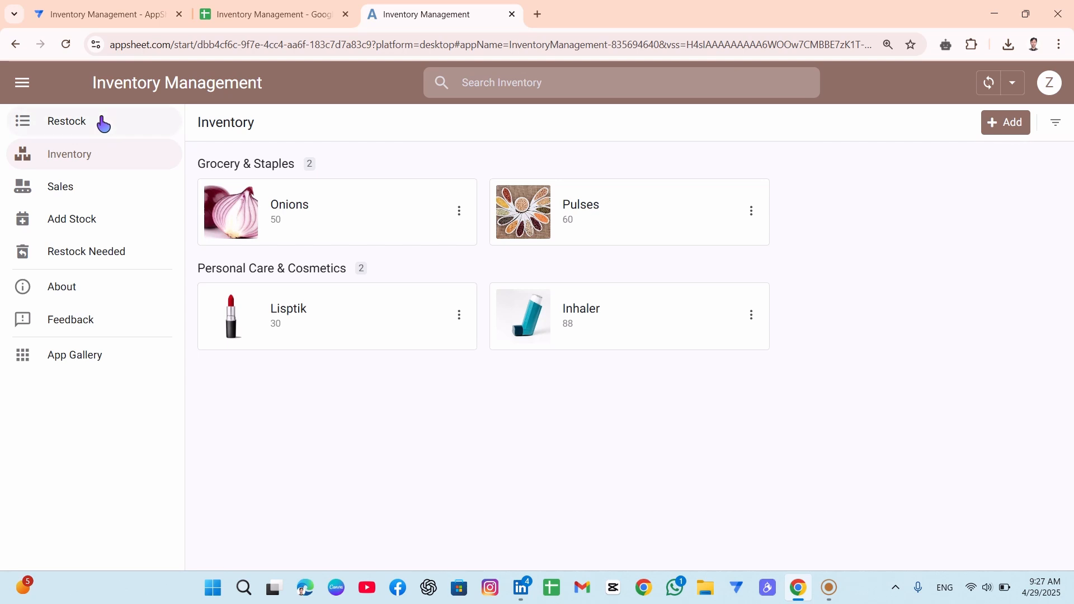
pyautogui.click(84, 125)
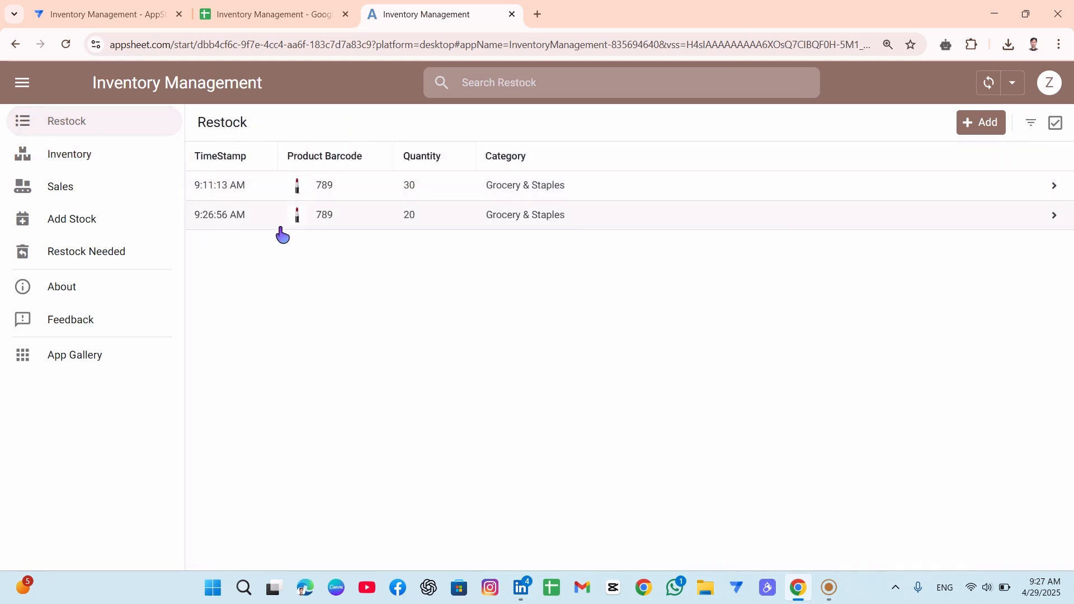